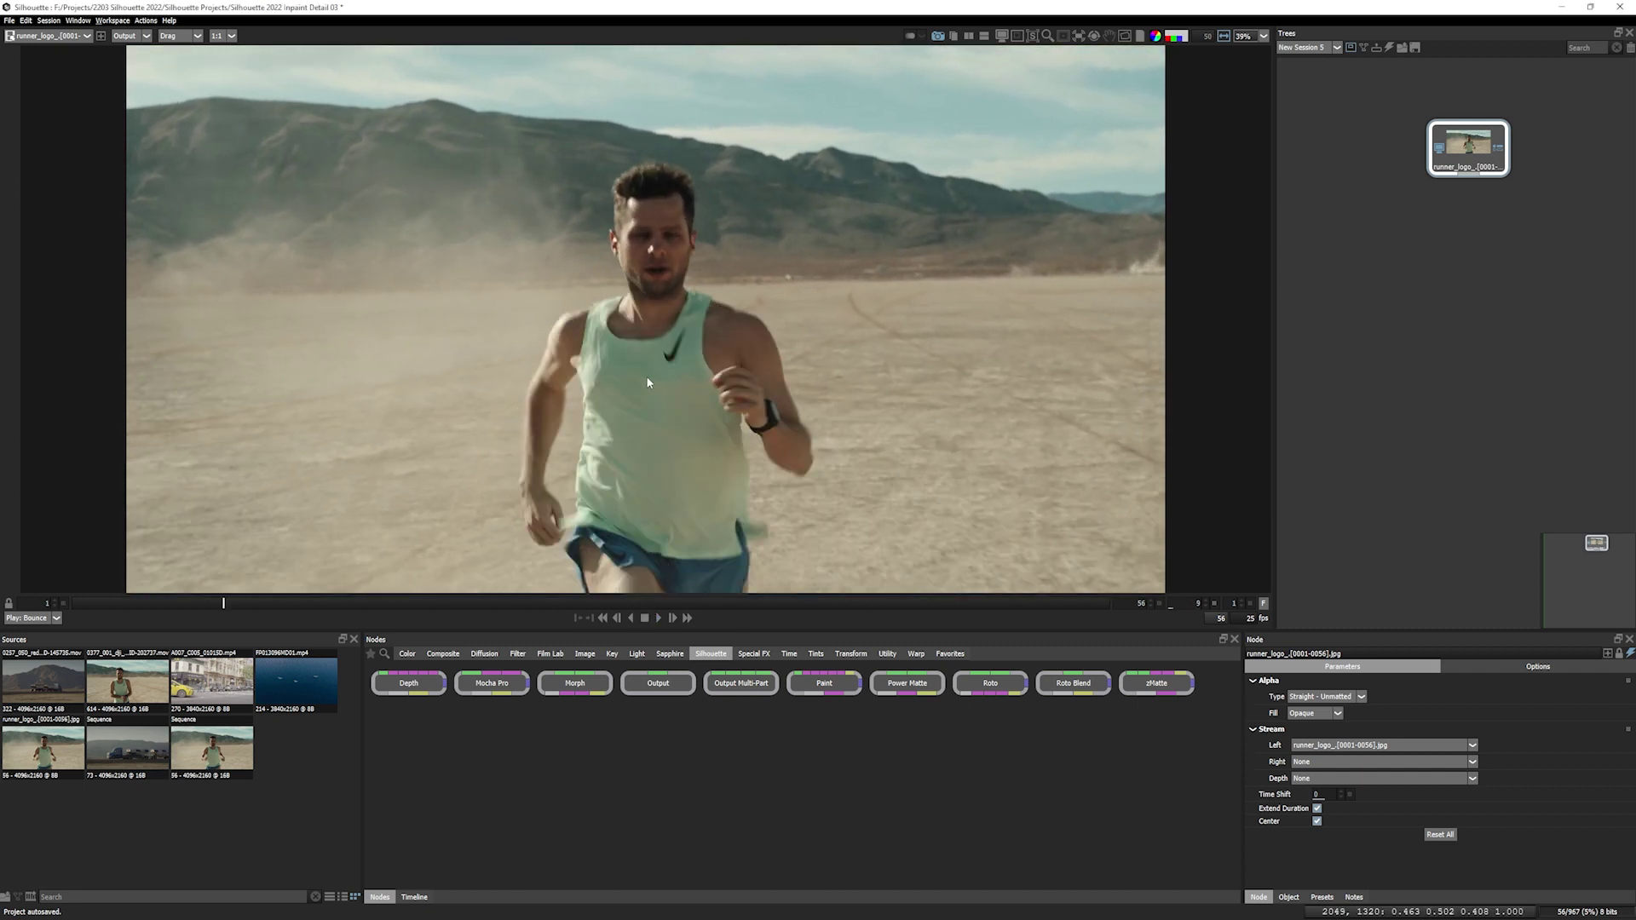
Examine the grain around the logo on the runner's shirt in full colour and in the red channel alone.
scroll(662, 372, "up", 5)
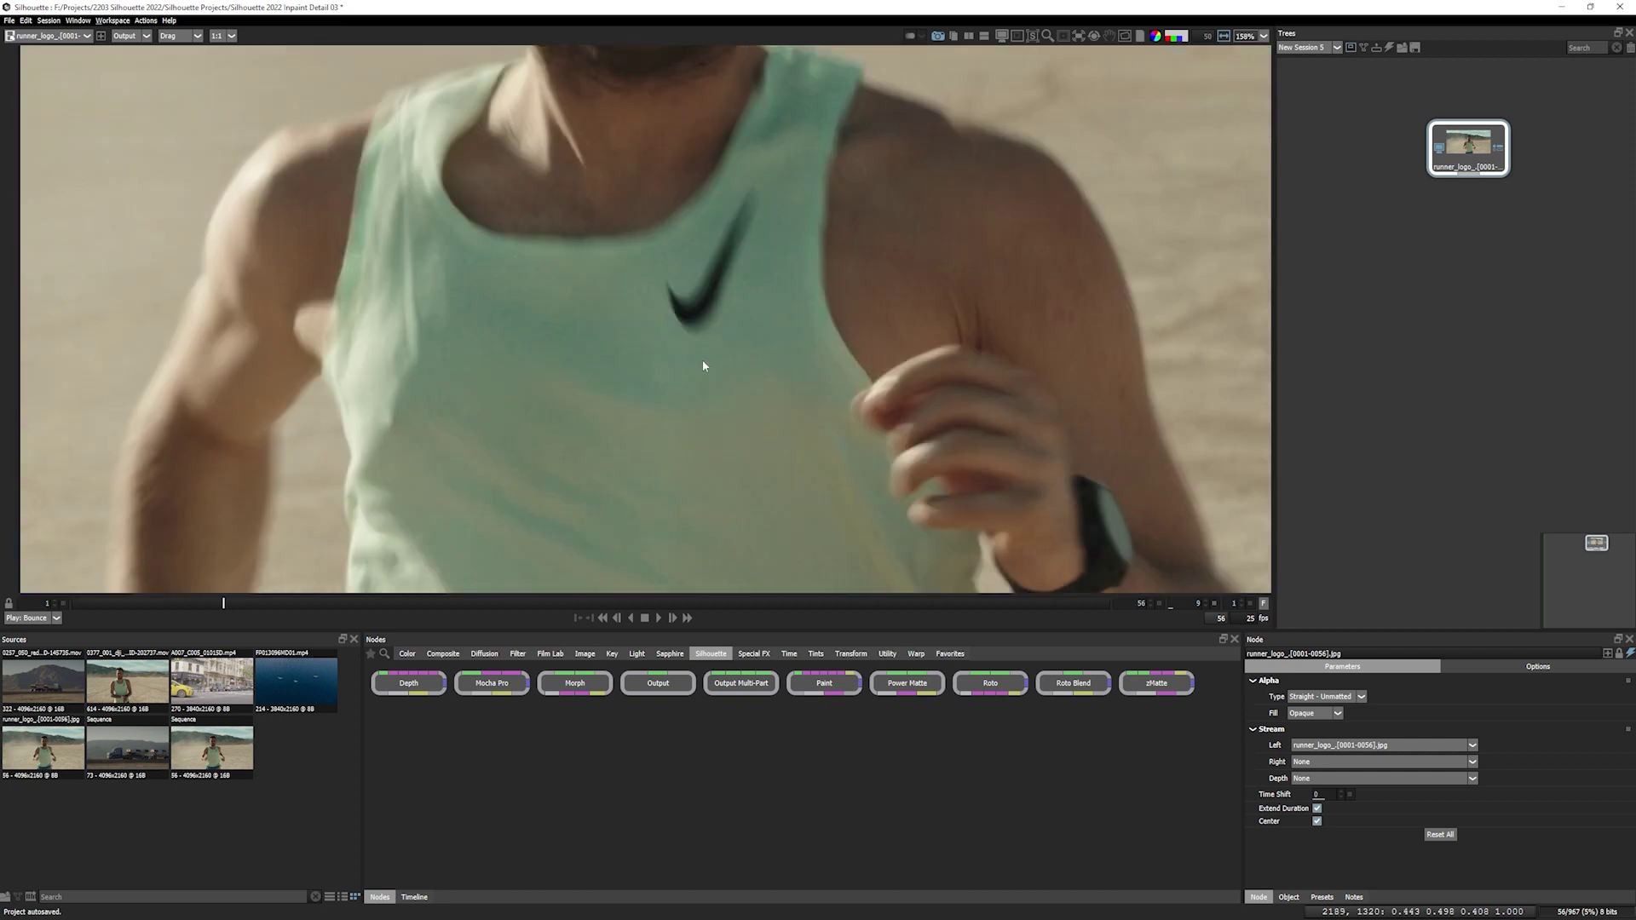
scroll(564, 433, "up", 3)
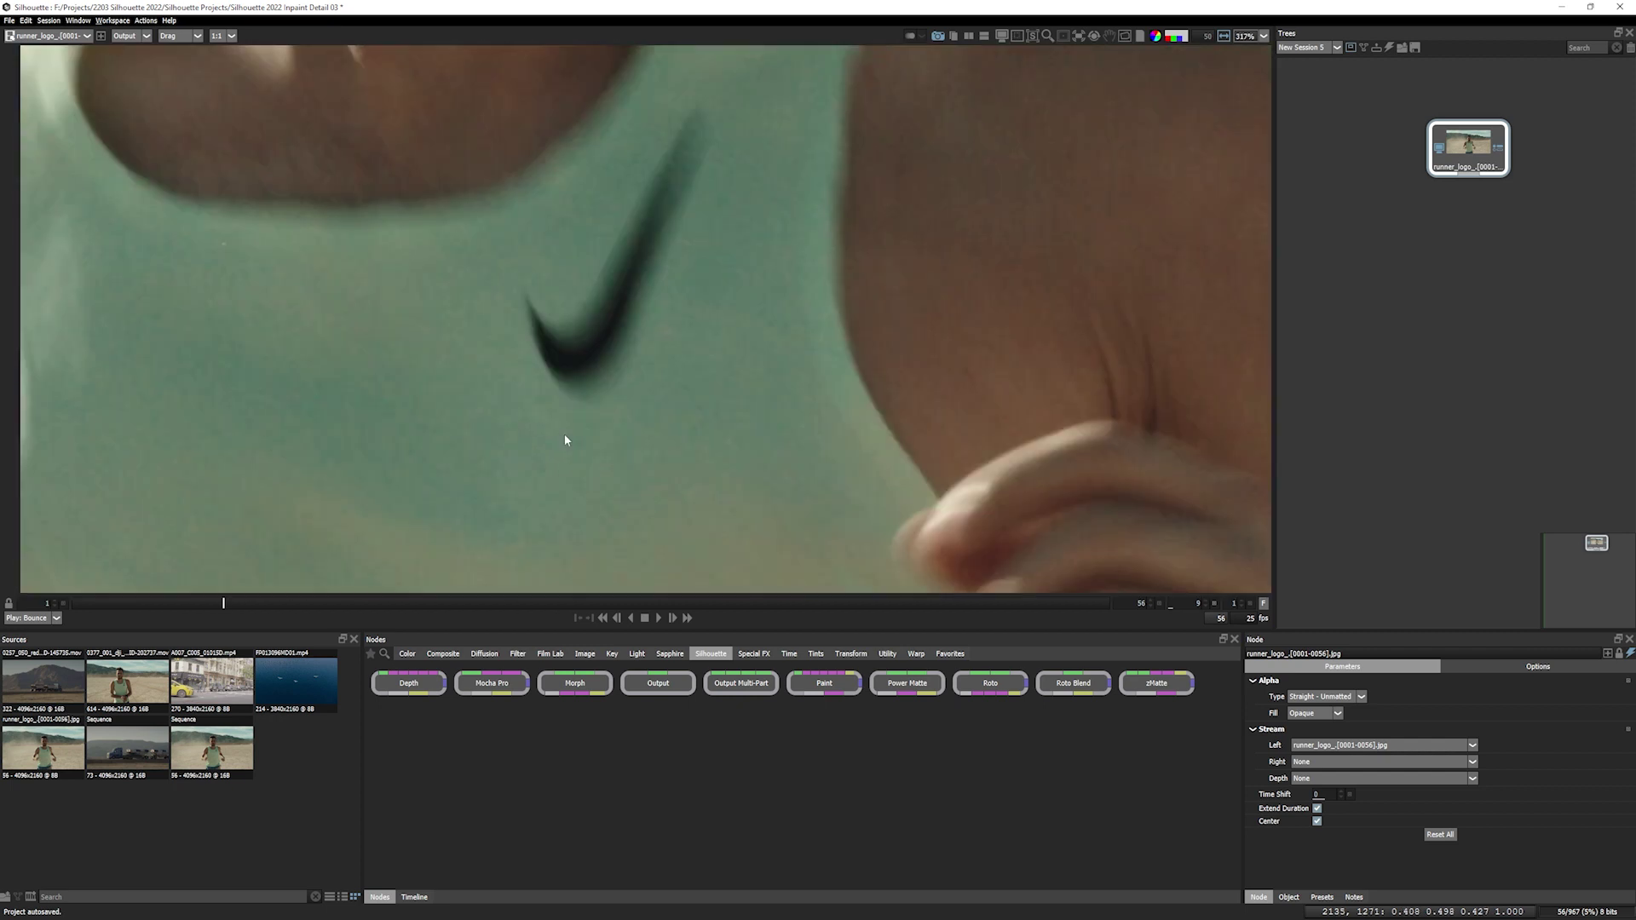
left_click_drag(628, 438, 827, 480)
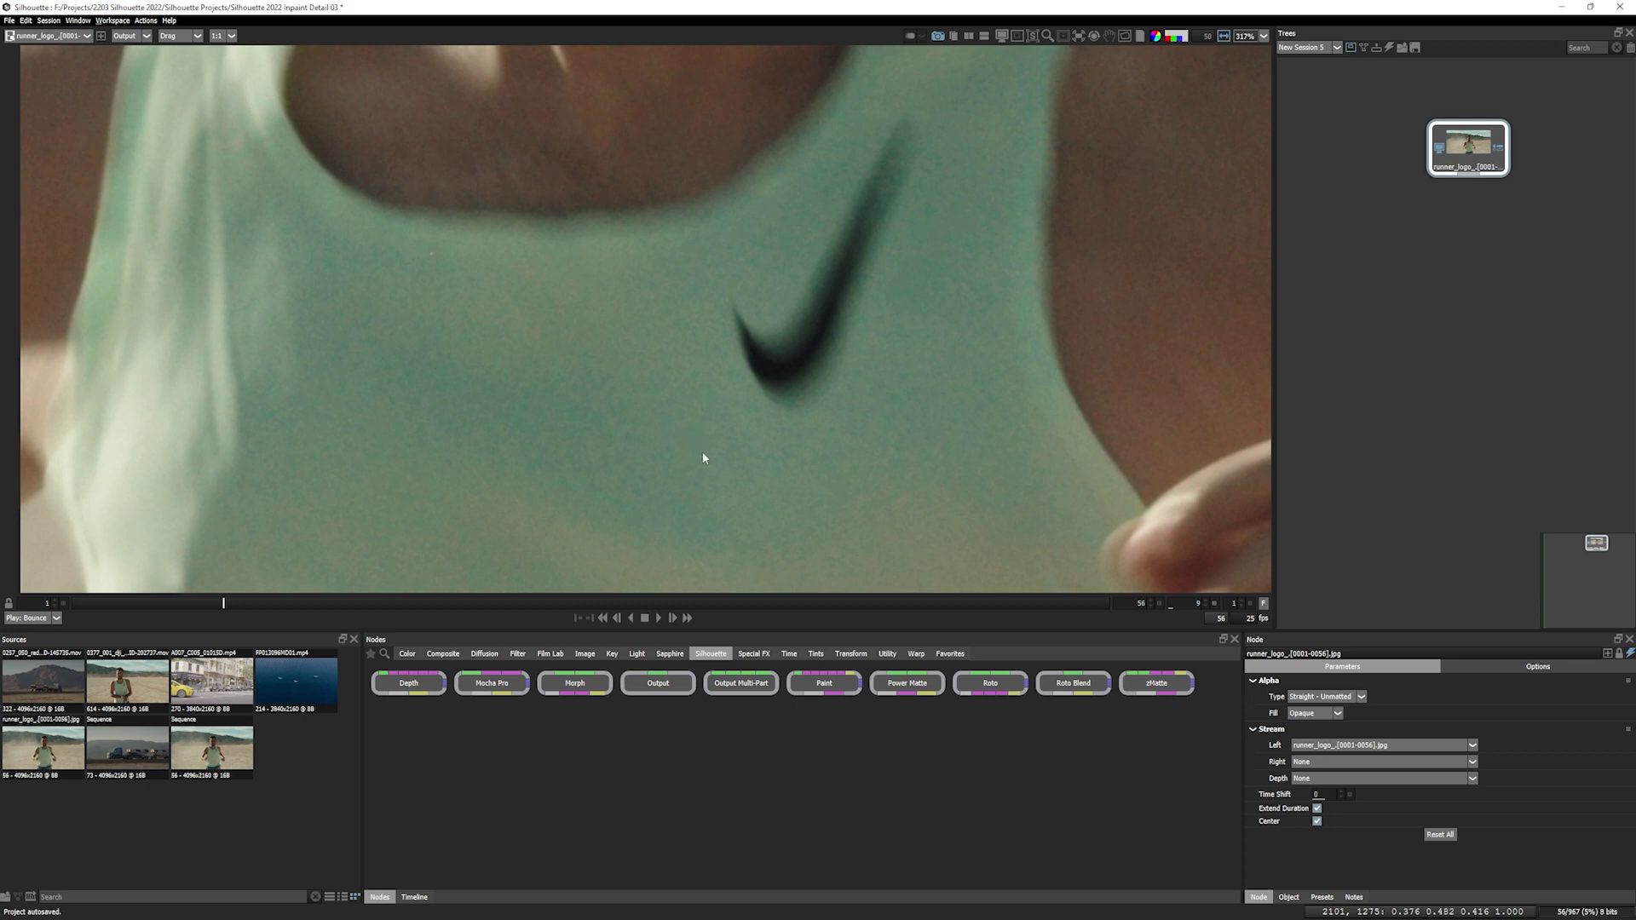
left_click_drag(703, 457, 374, 396)
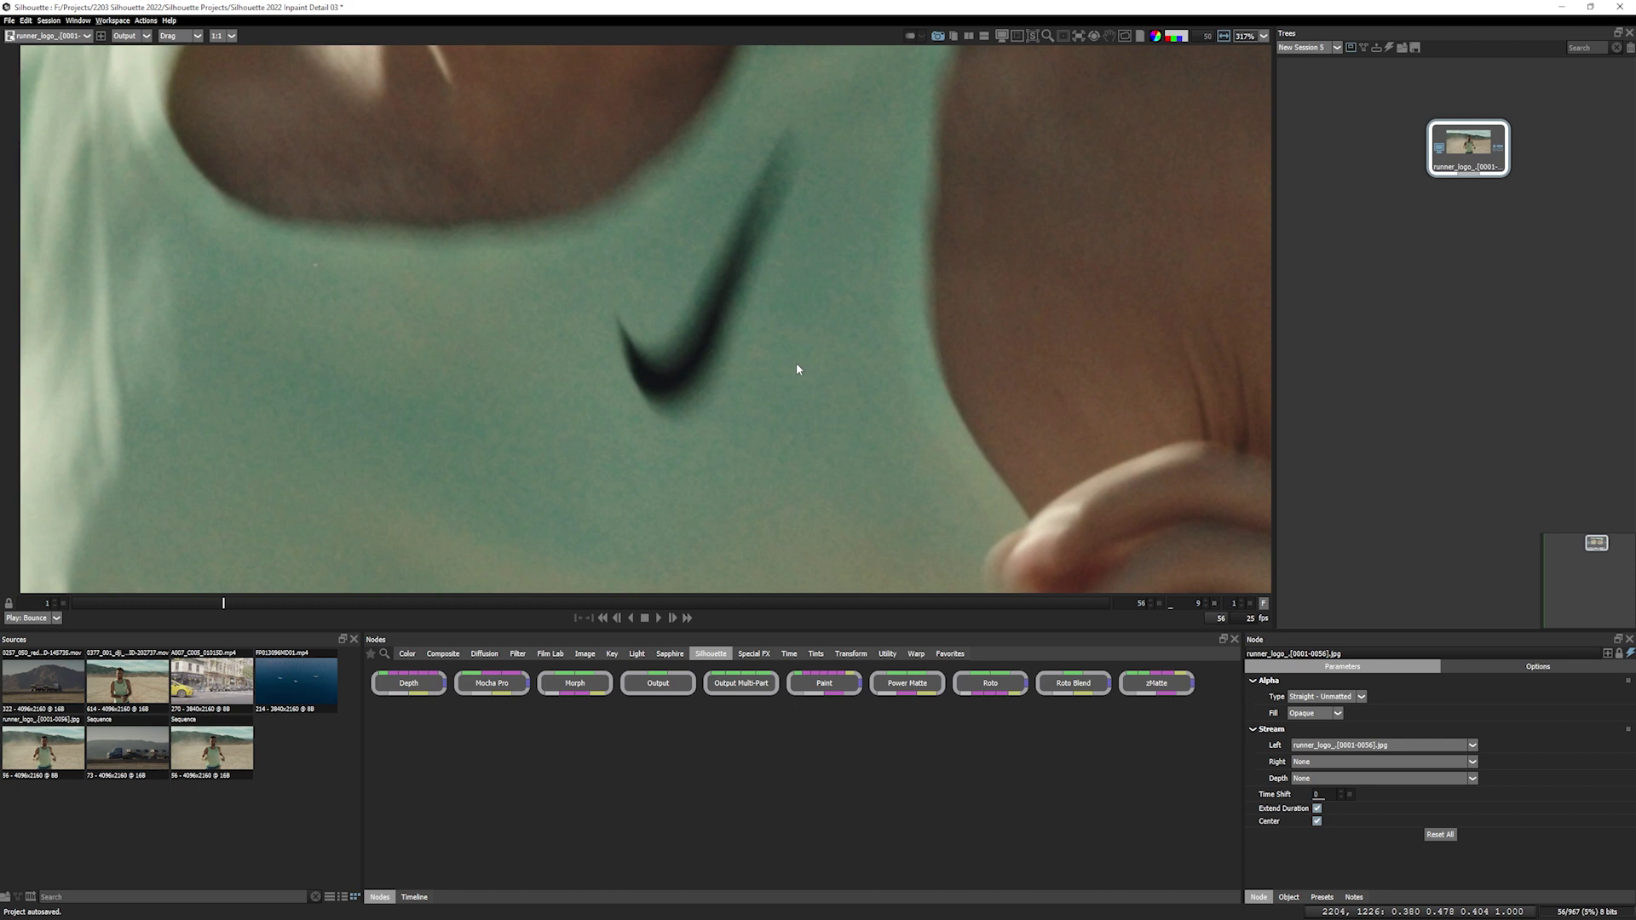
key("r")
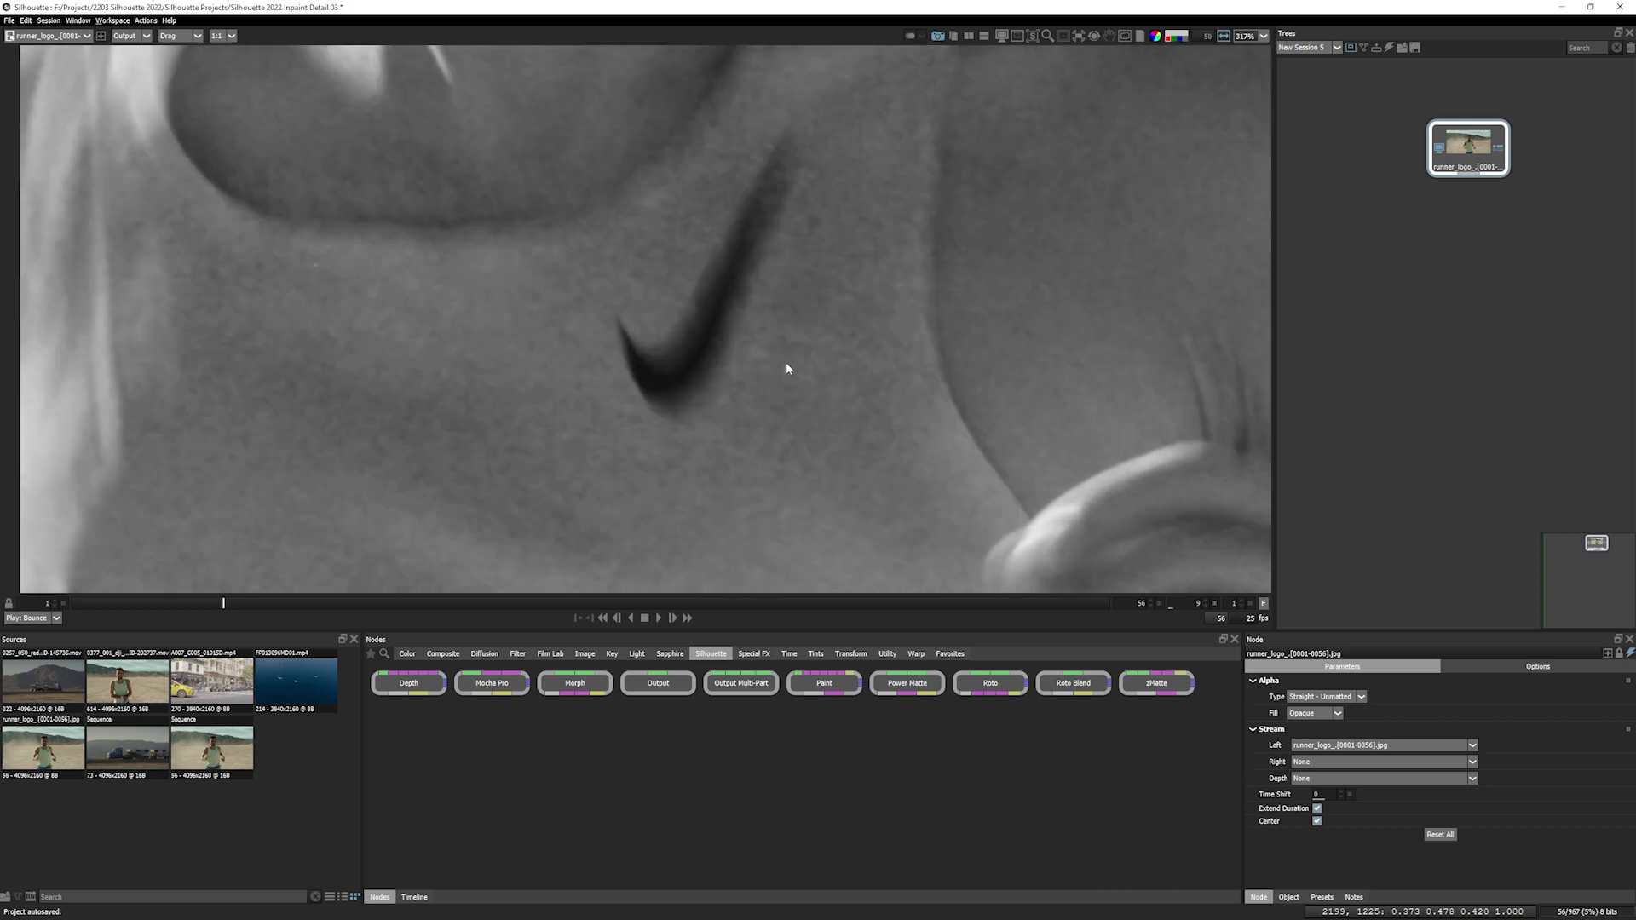
key("r")
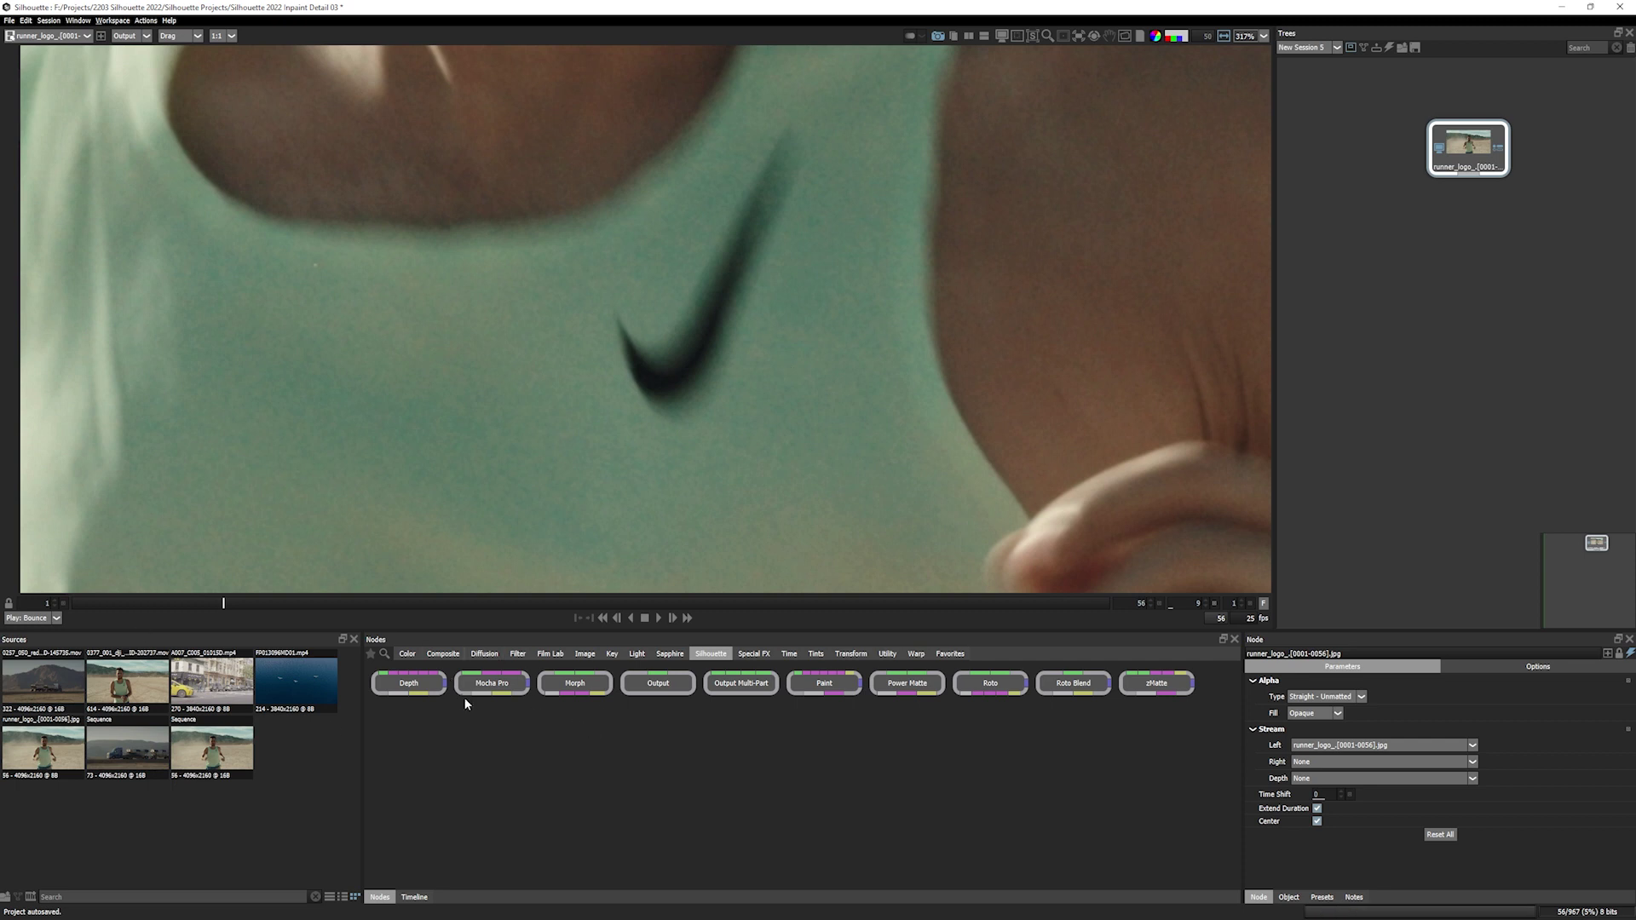
Search the nodes for "grain" and connect an S_GrainRemove node to the runner_logo source.
left_click(384, 653)
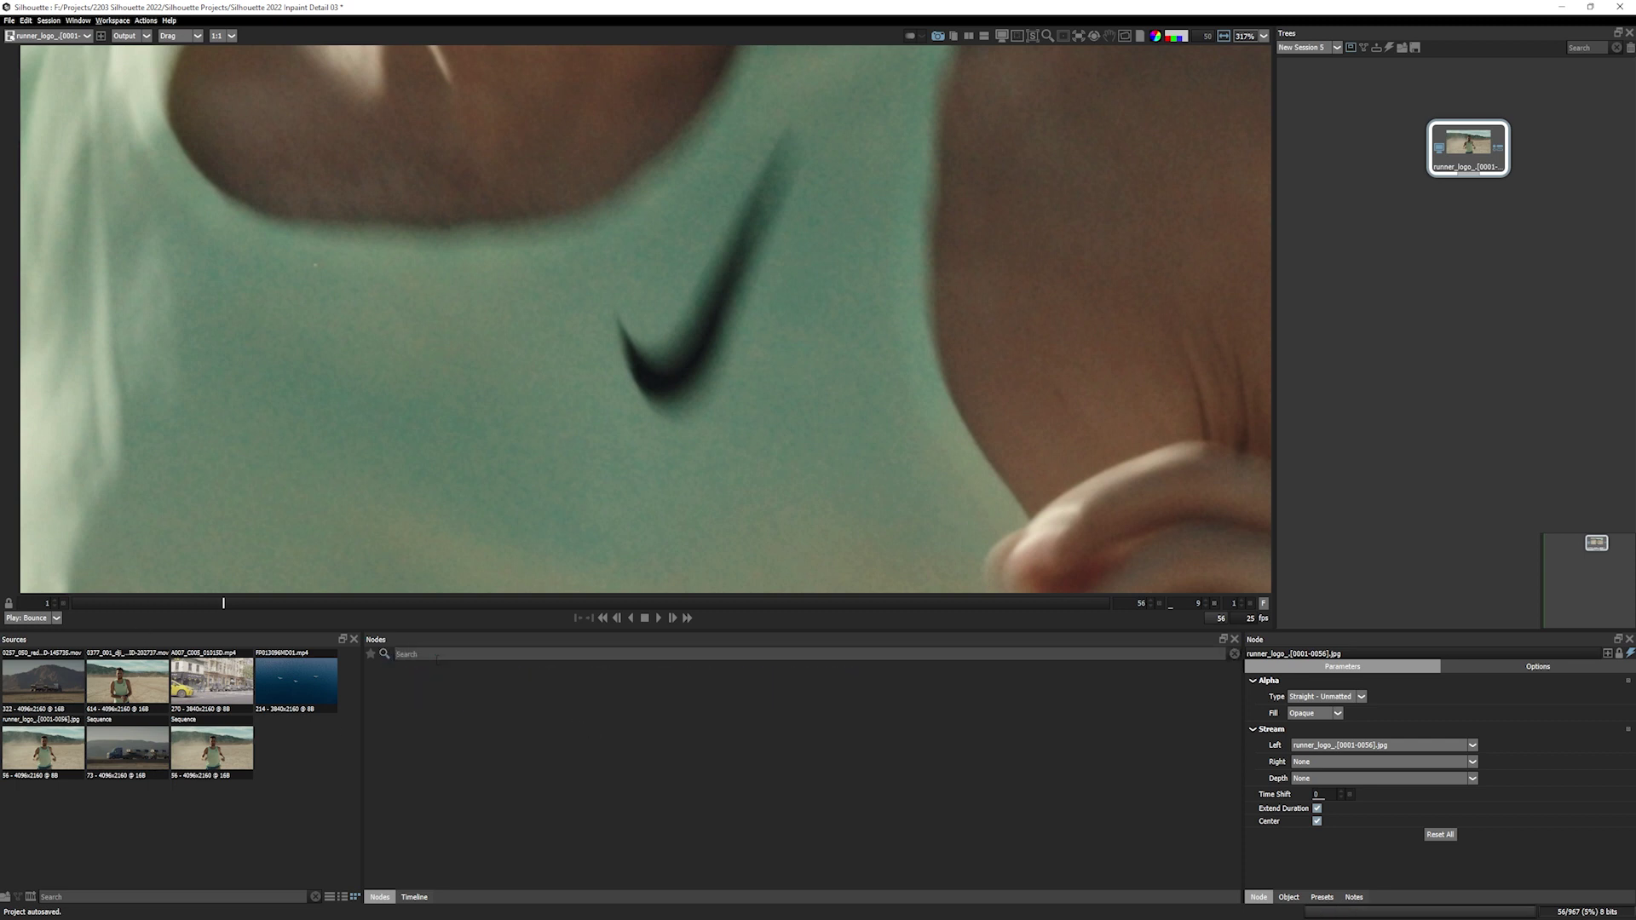
type("grain")
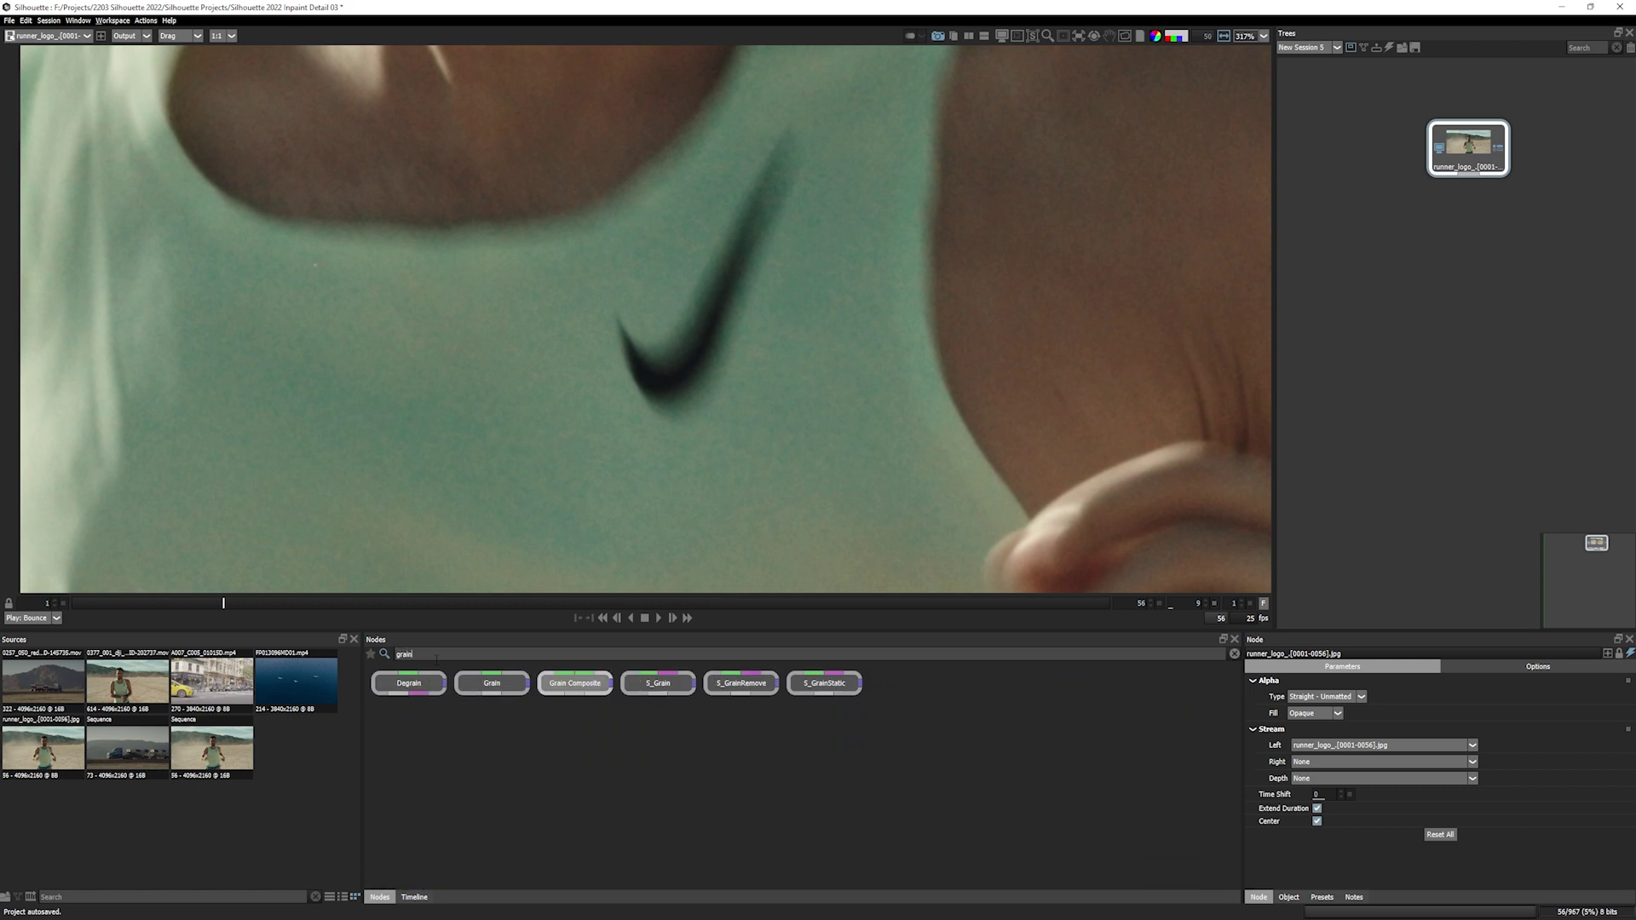
left_click(404, 692)
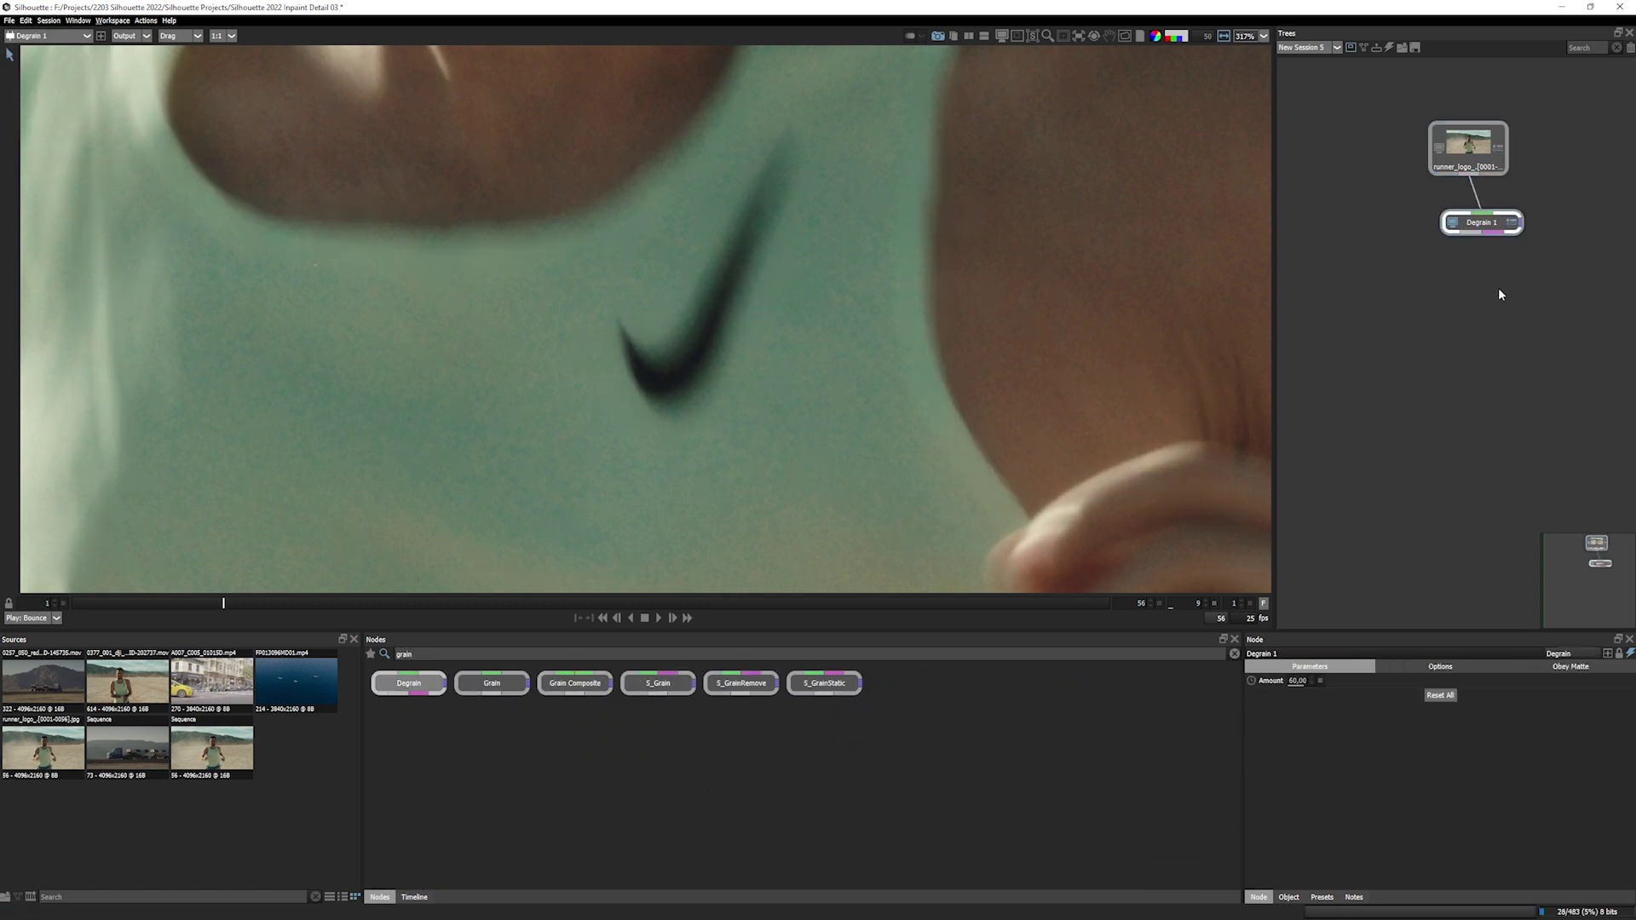
key("Delete")
left_click_drag(756, 683, 1469, 226)
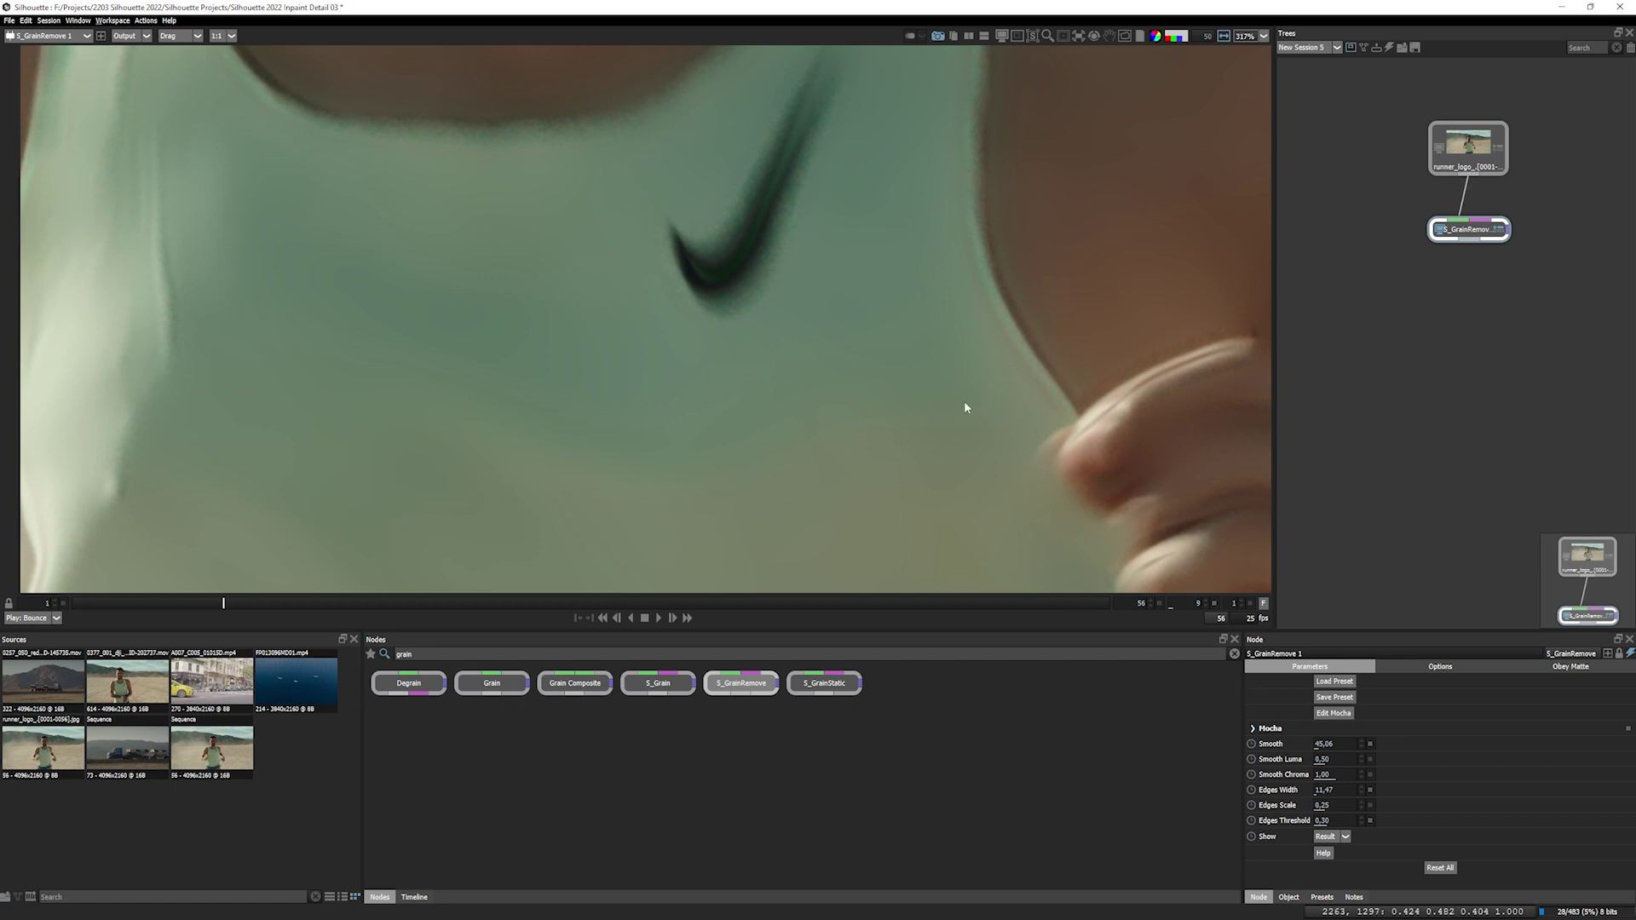
Set the grain removal's Smooth to 13, judging the shirt in the red and green channels.
left_click_drag(963, 411, 878, 578)
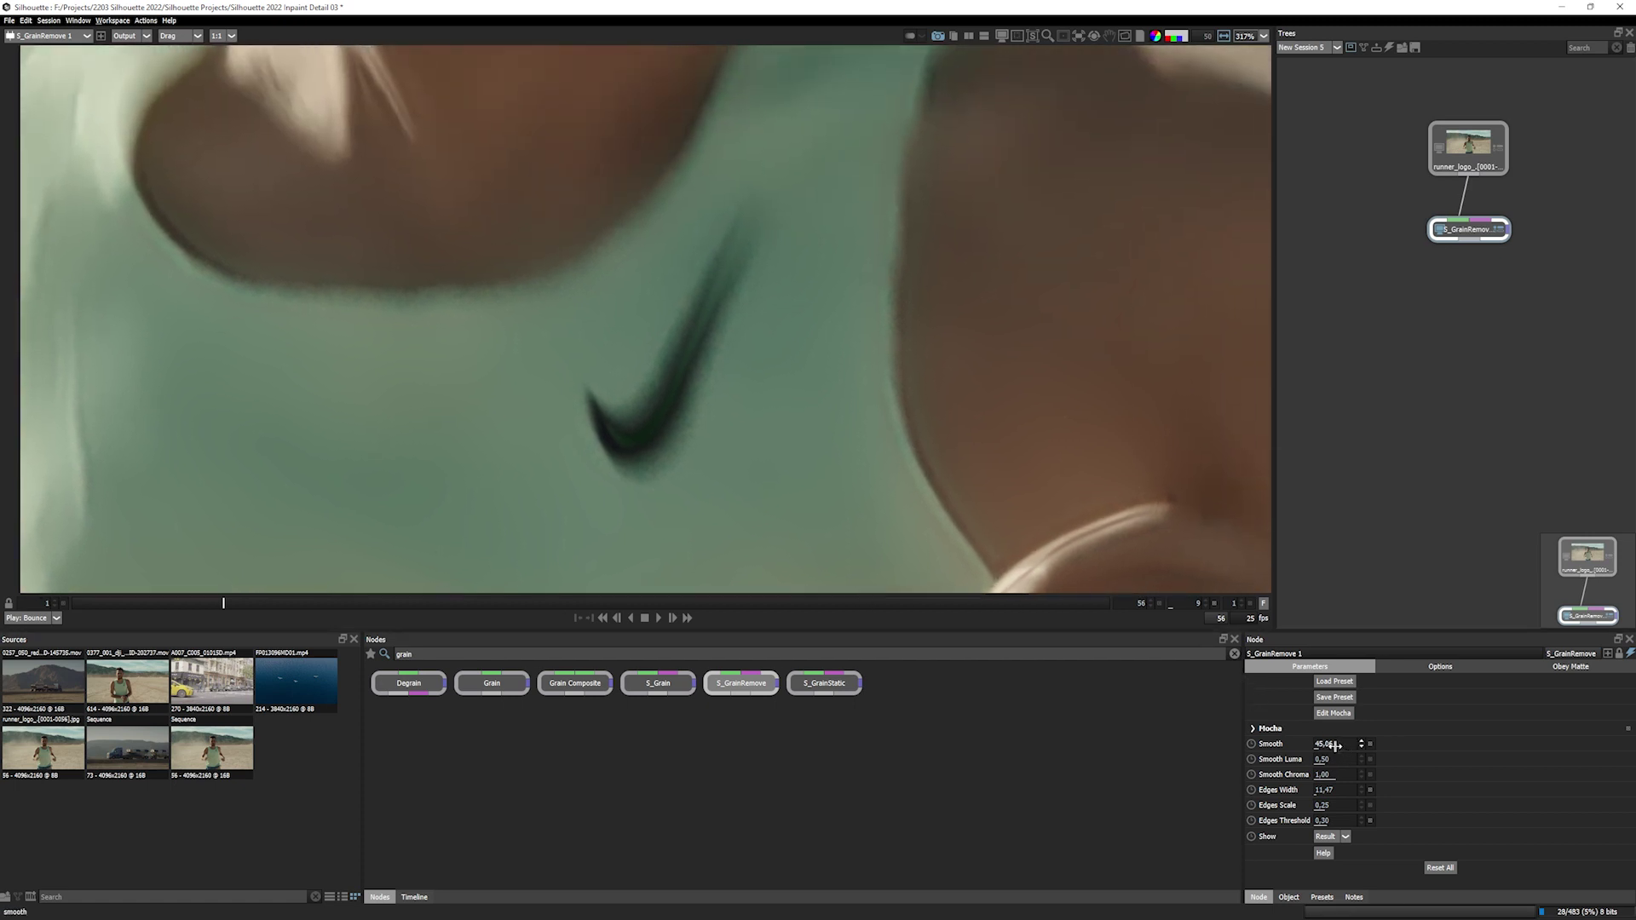
left_click_drag(1335, 746, 943, 759)
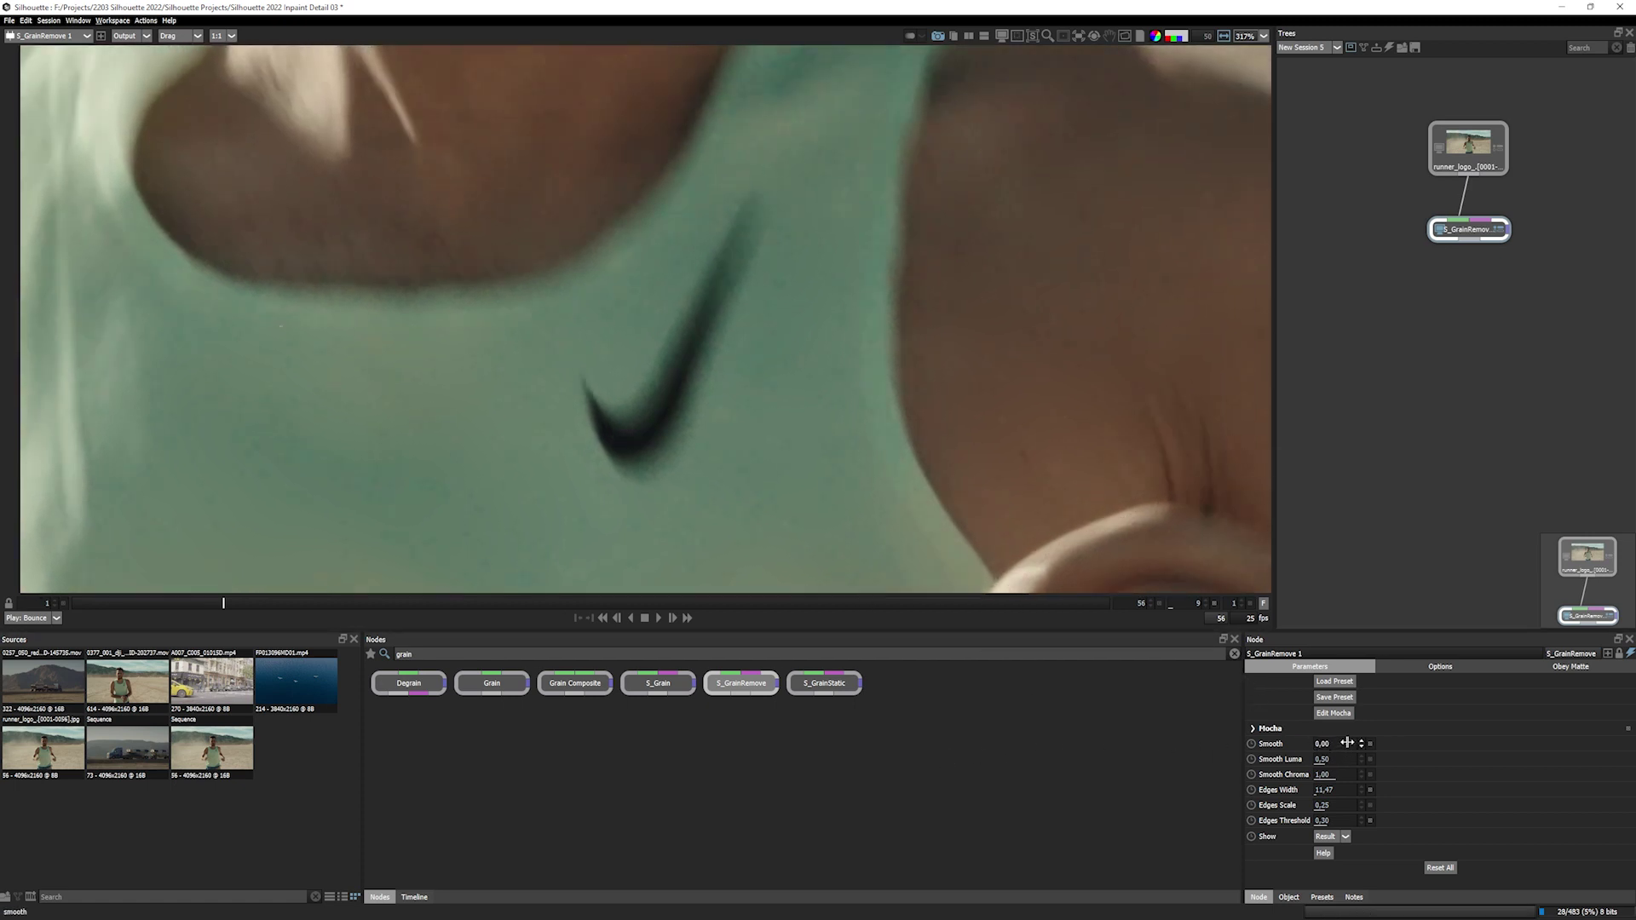
left_click_drag(1340, 748, 1350, 743)
key("r")
key("g")
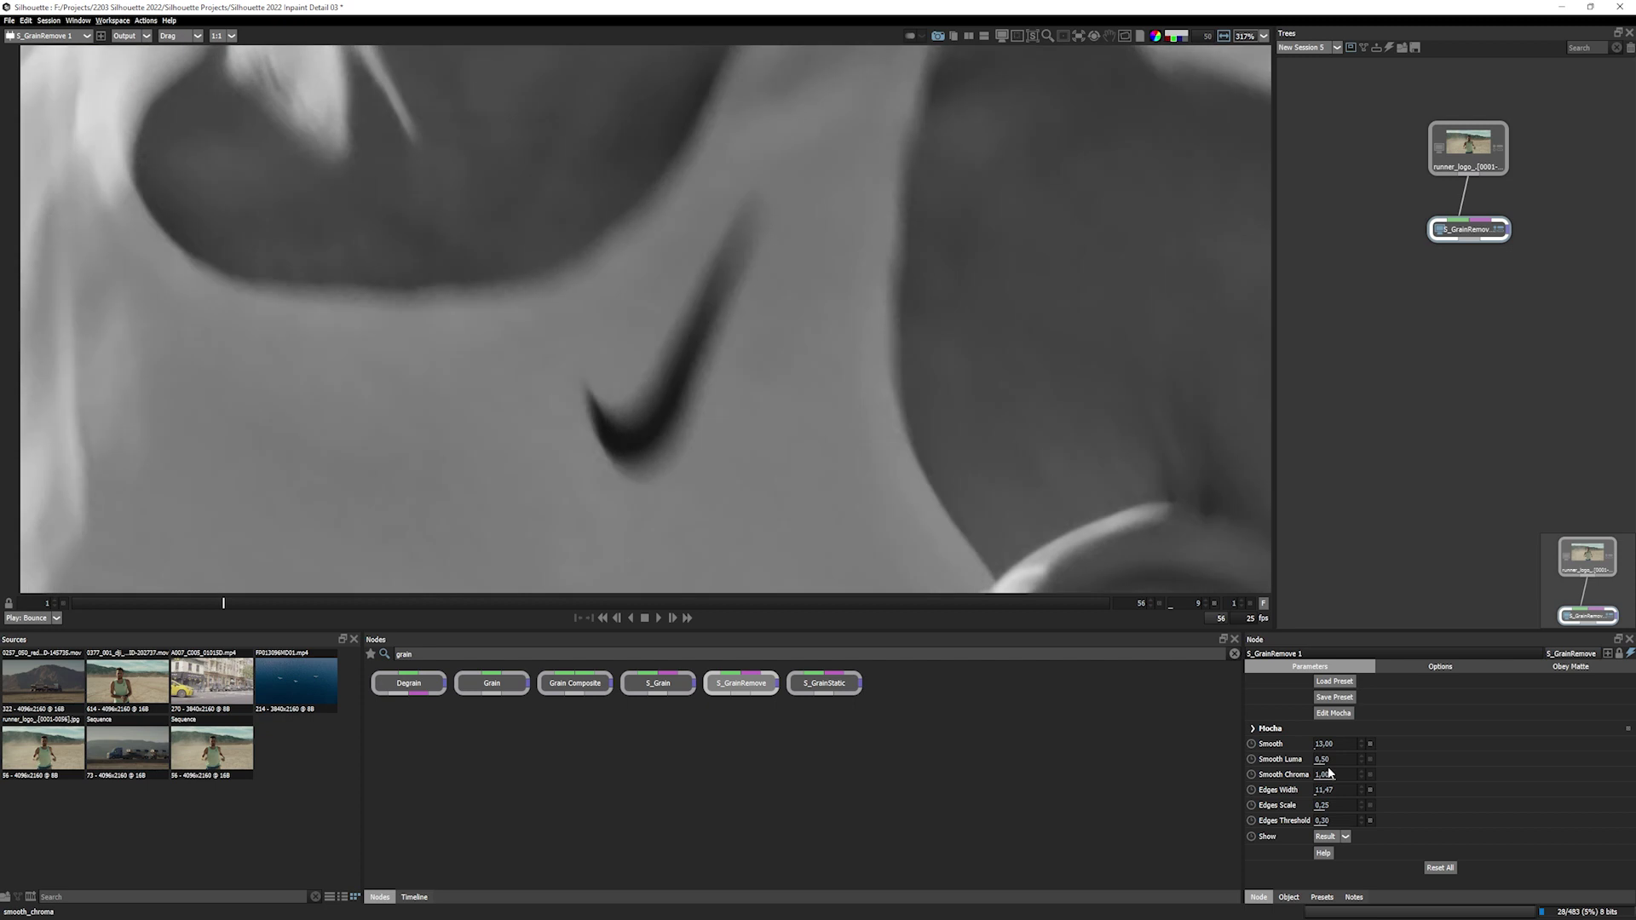
Refine the grain removal with Smooth Luma 0.44, Smooth Chroma 0.88 and Edges Scale 0.19, and return to full colour.
left_click(1334, 759)
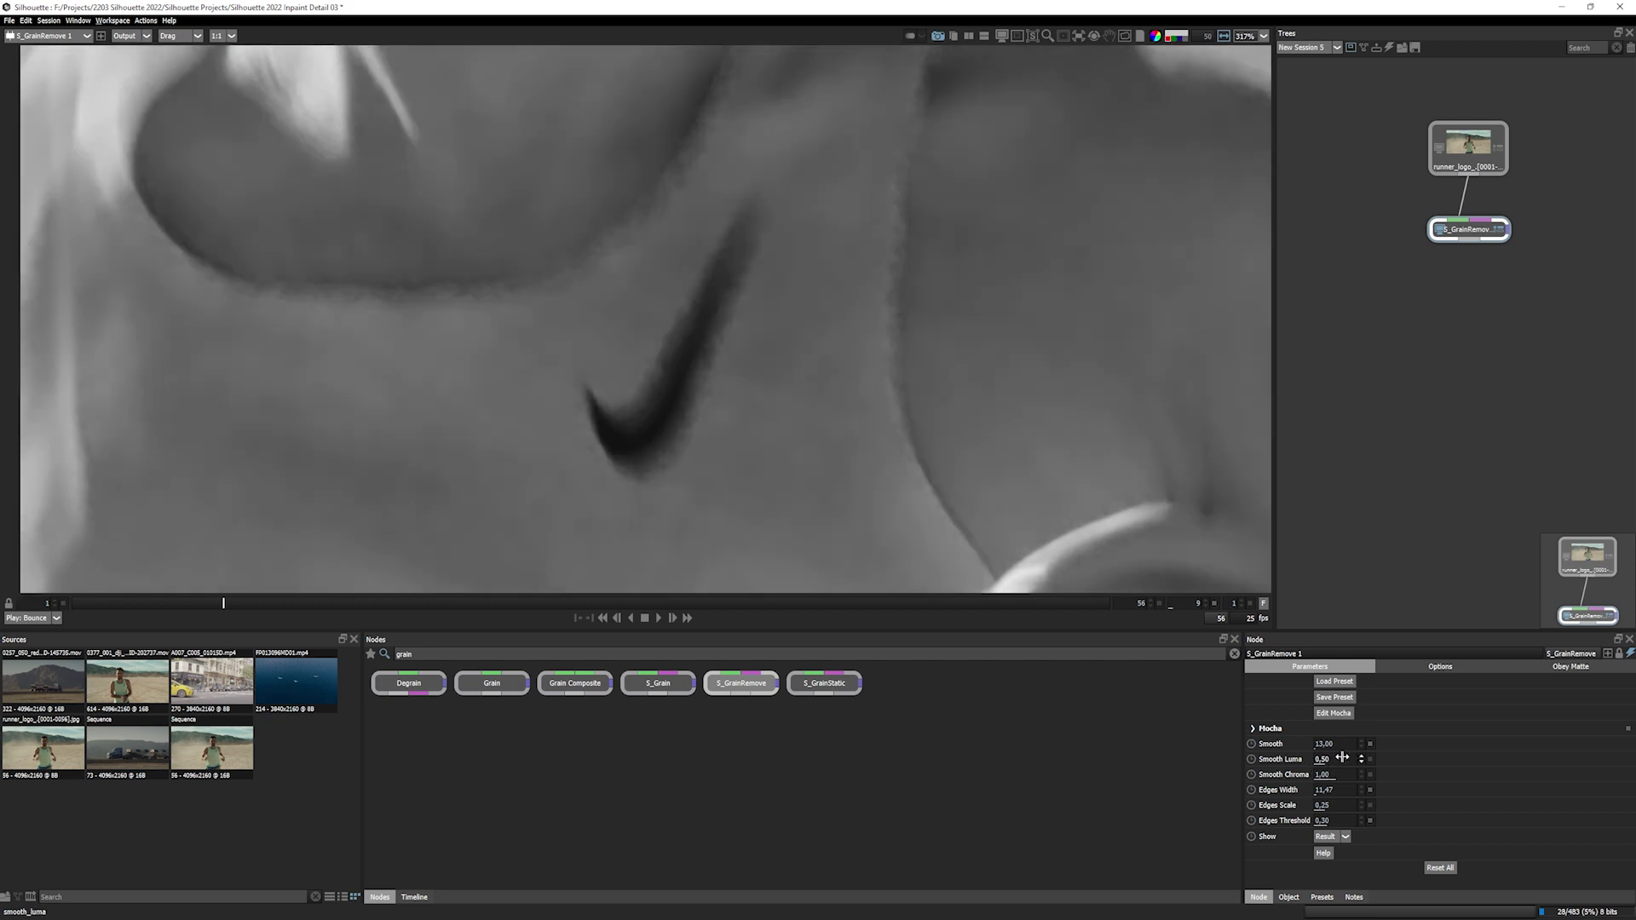
mouse_move(1339, 760)
left_mouse_down()
mouse_move(1168, 771)
mouse_move(1367, 762)
mouse_move(1346, 759)
left_mouse_up()
left_click_drag(1332, 805, 1295, 804)
key("r")
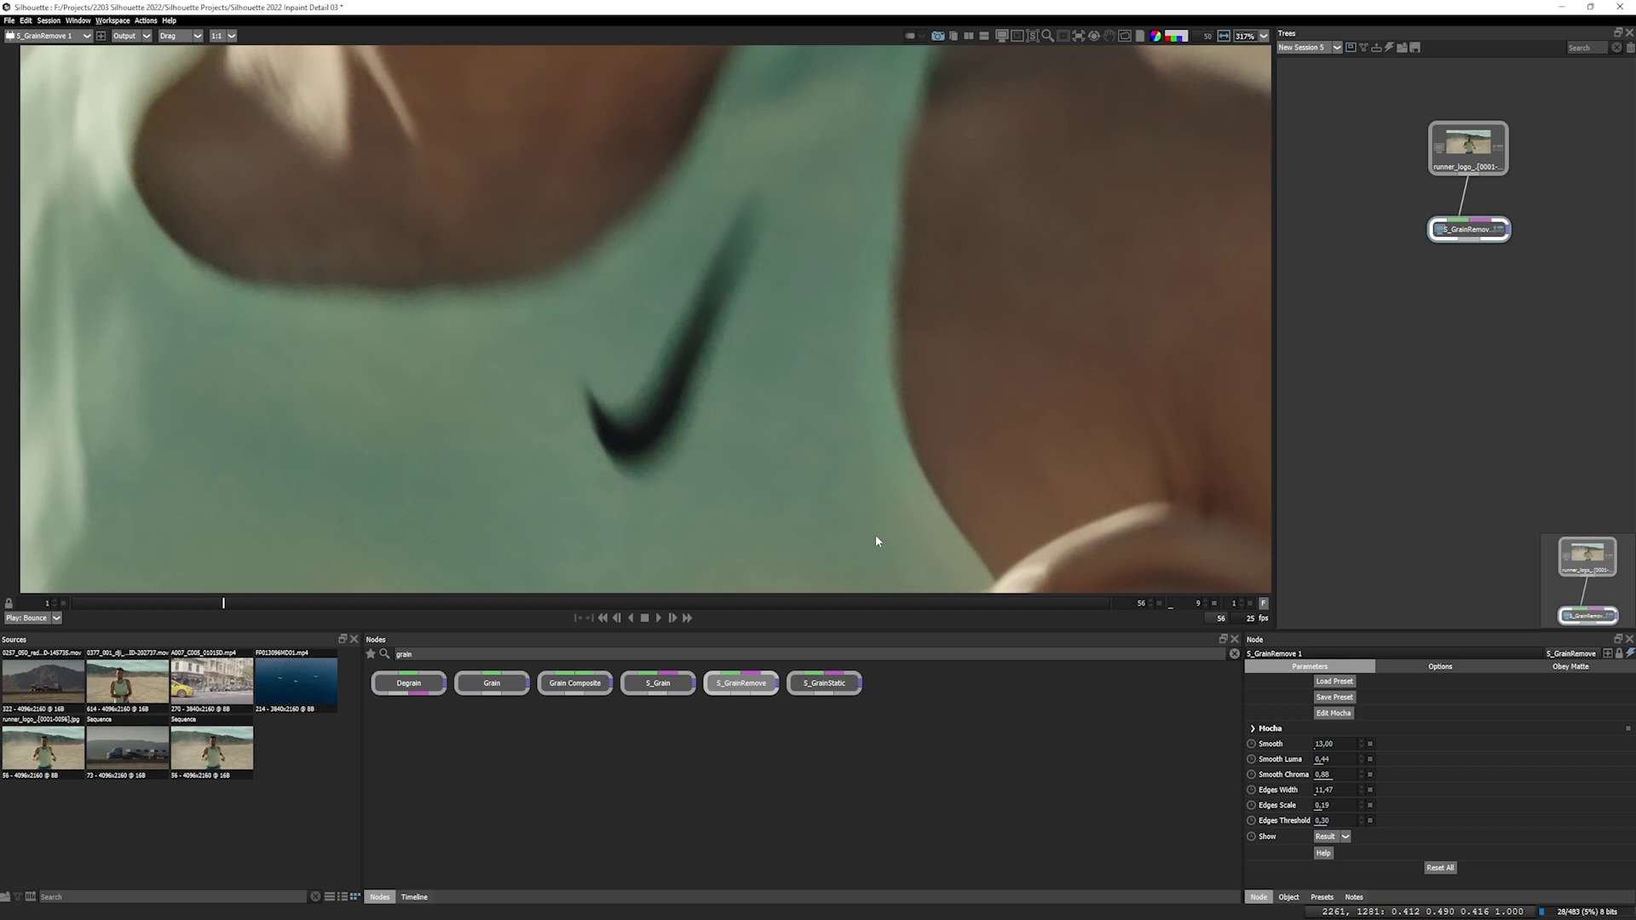
Compare the shirt with the S_GrainRemove node disabled and enabled, leaving the node enabled.
key("f")
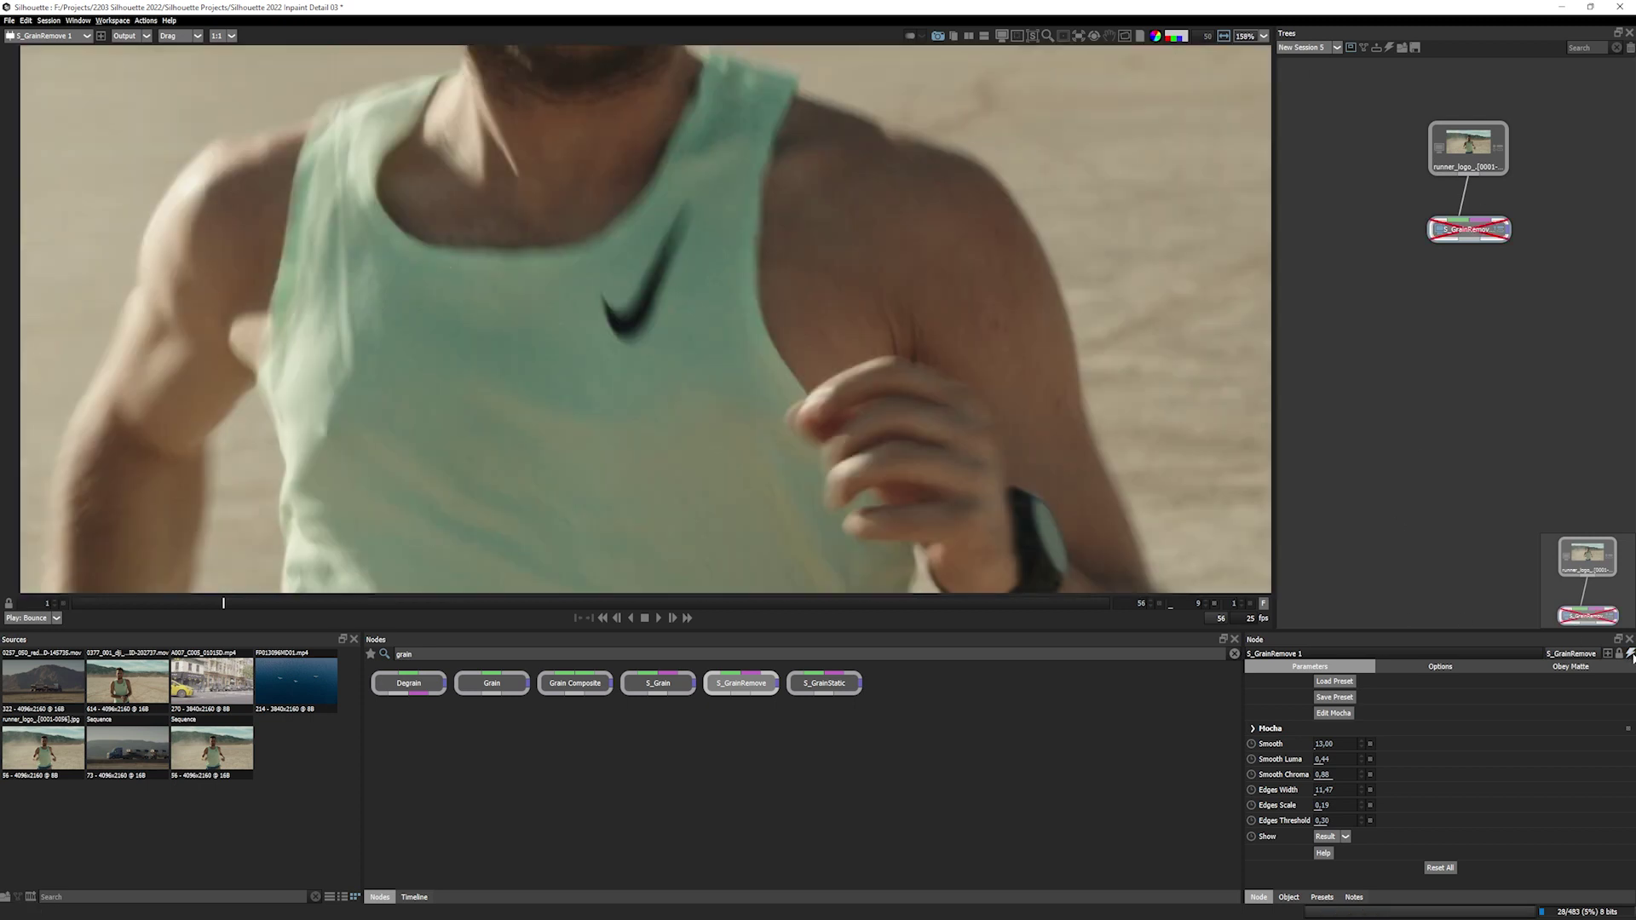
left_click(1631, 654)
left_click(1631, 654)
left_click(1630, 655)
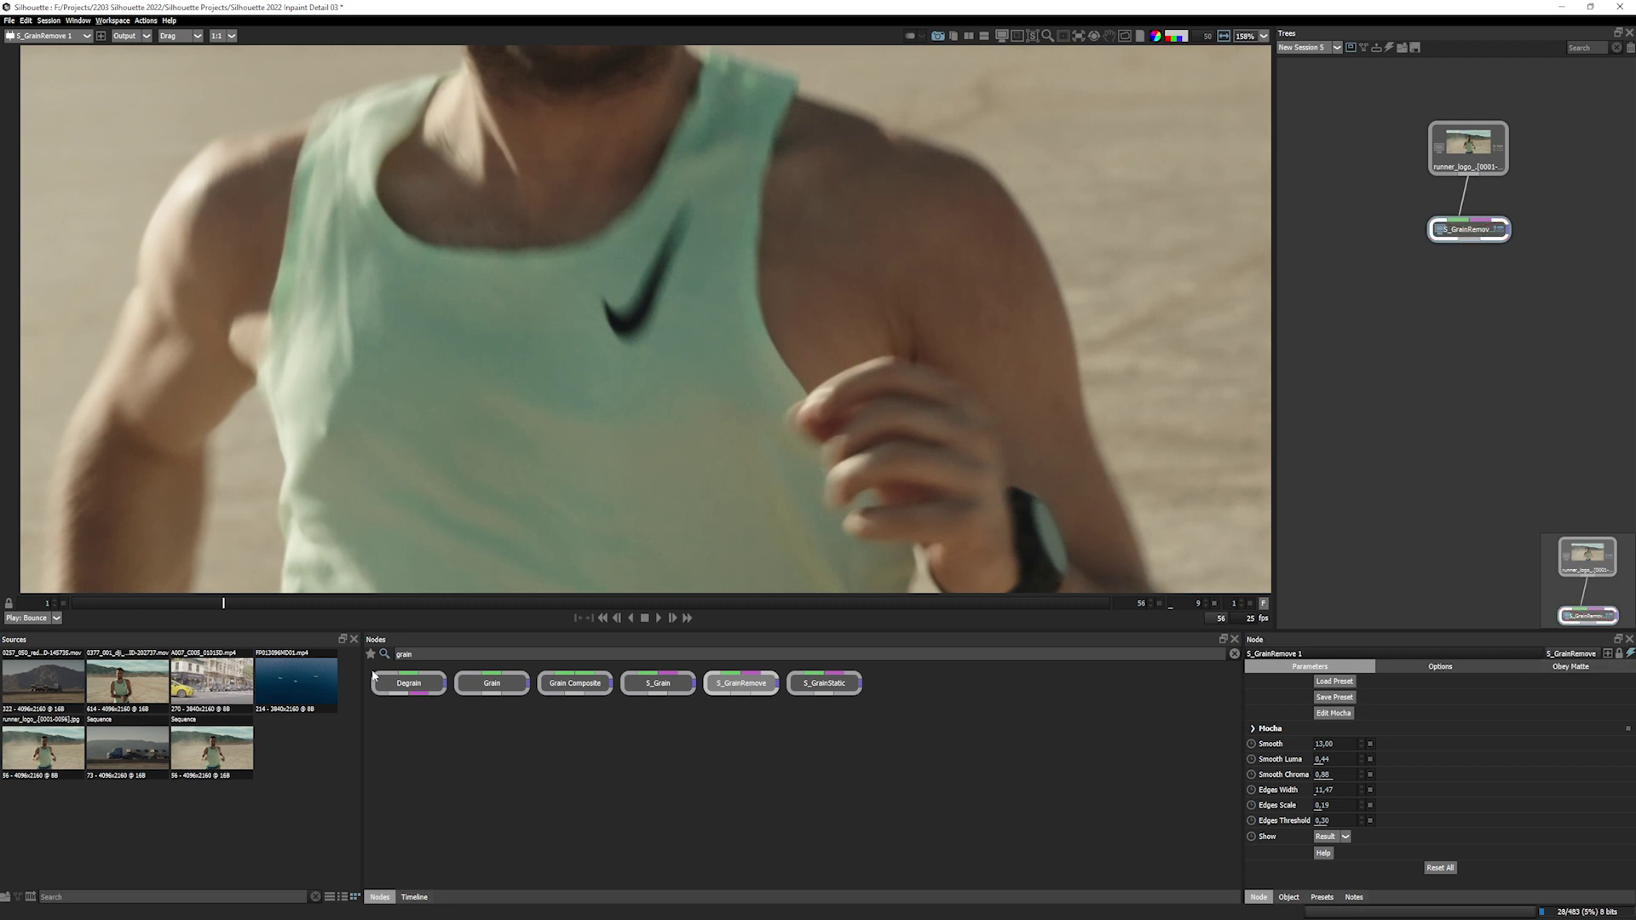
Add an Inpaint node after S_GrainRemove and create a layer named Shirt in it.
left_click_drag(1467, 230, 1466, 205)
double_click(415, 654)
type("inpai")
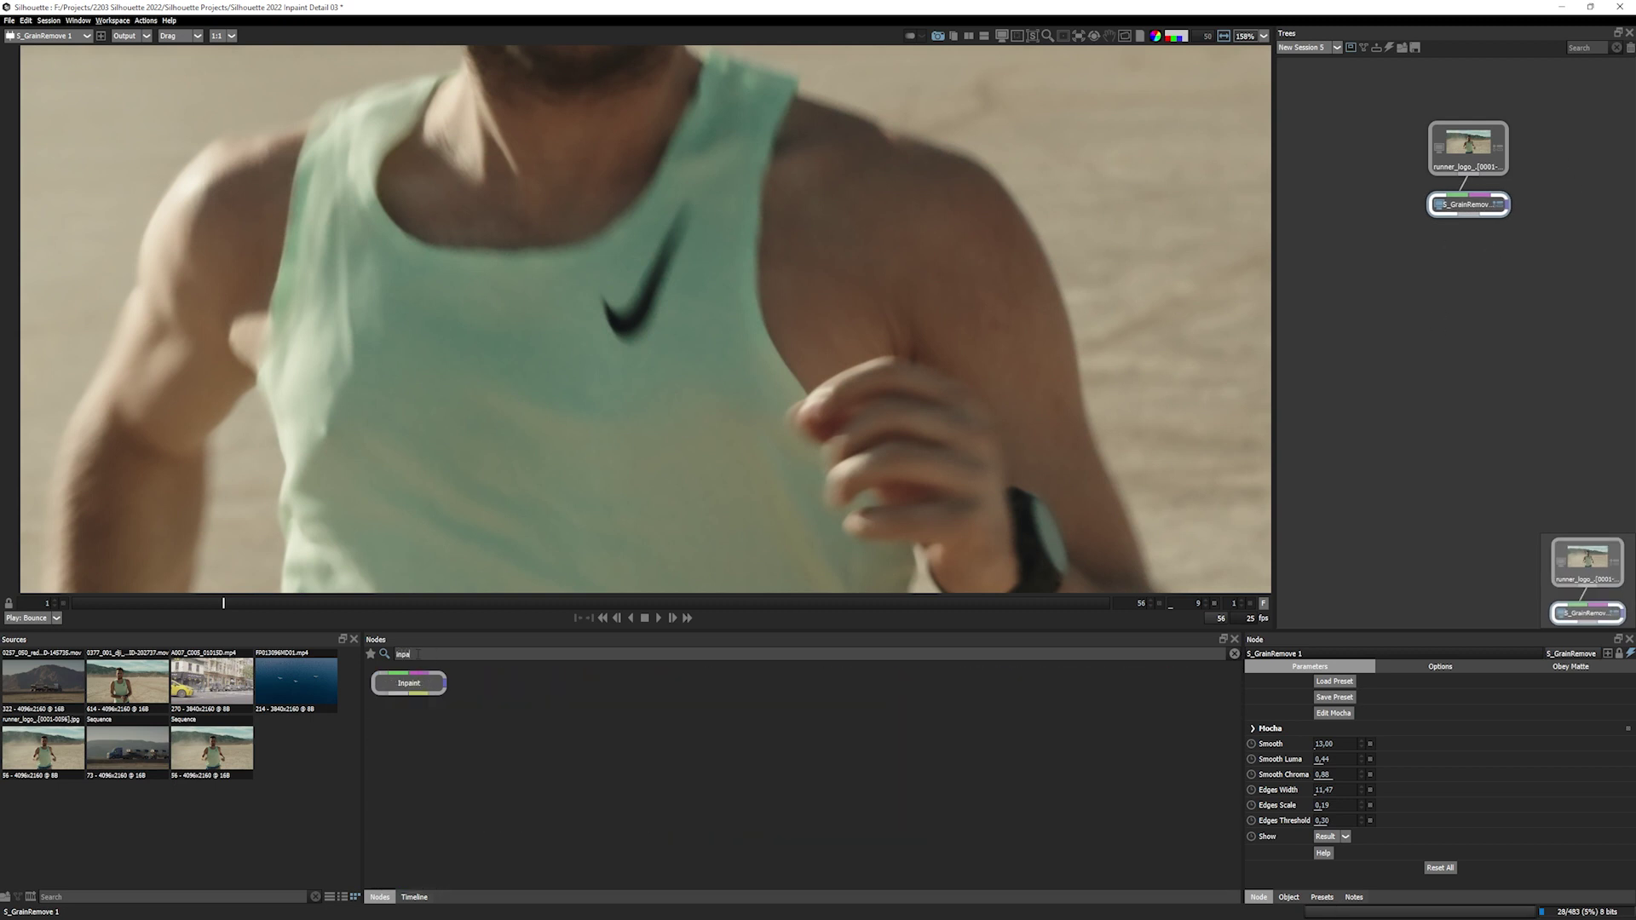
left_click(402, 685)
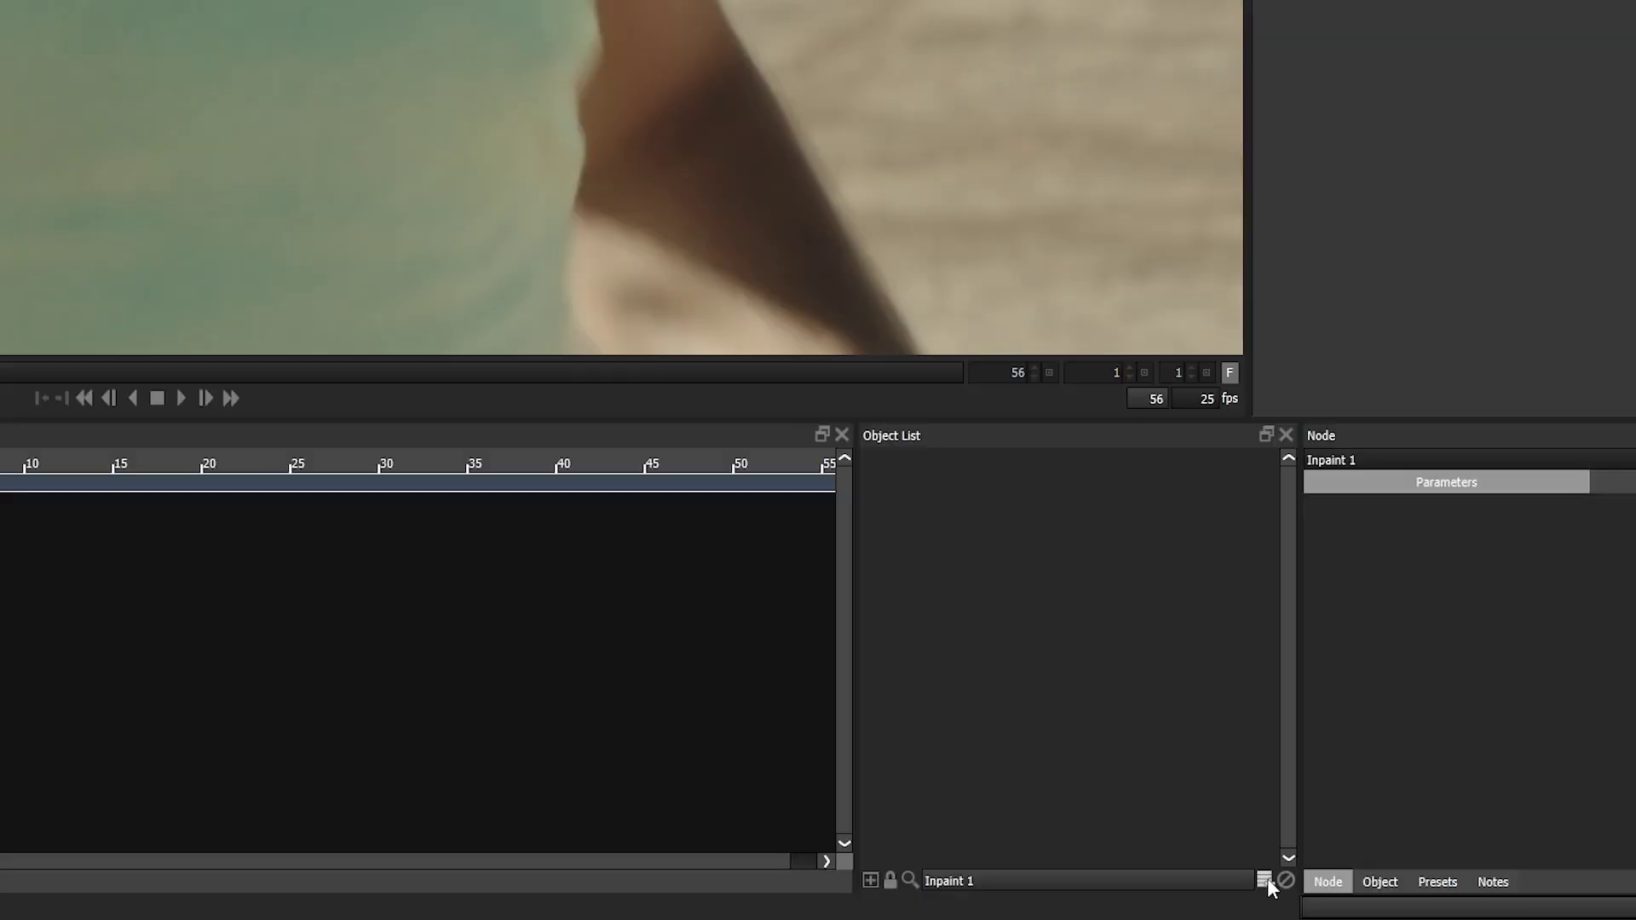
left_click(1284, 896)
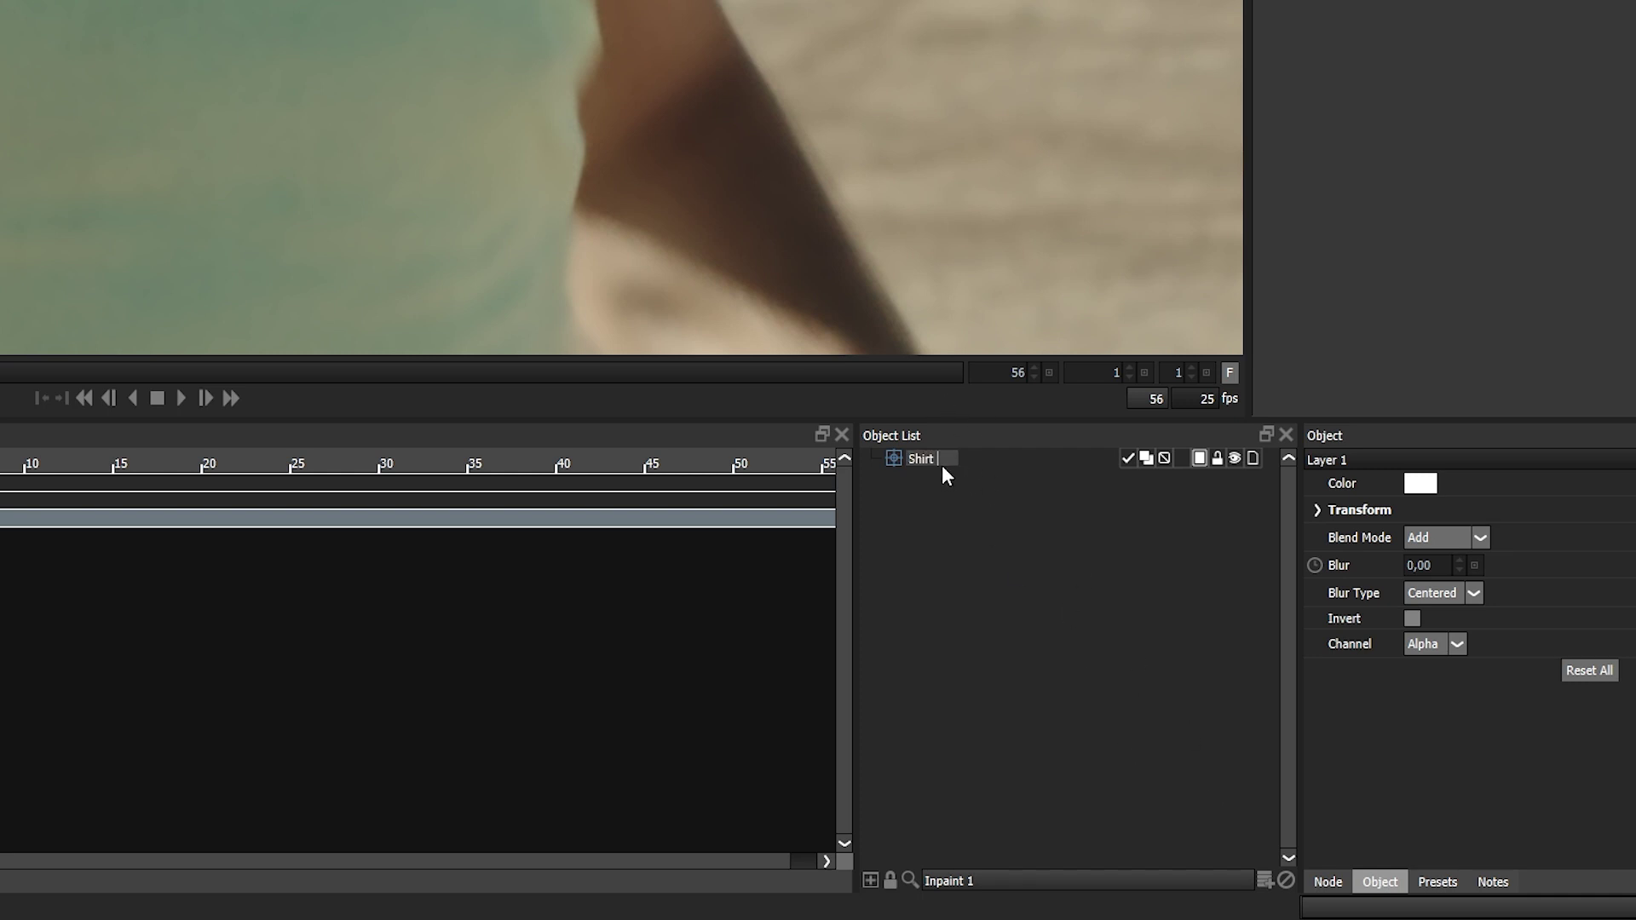
key("Return")
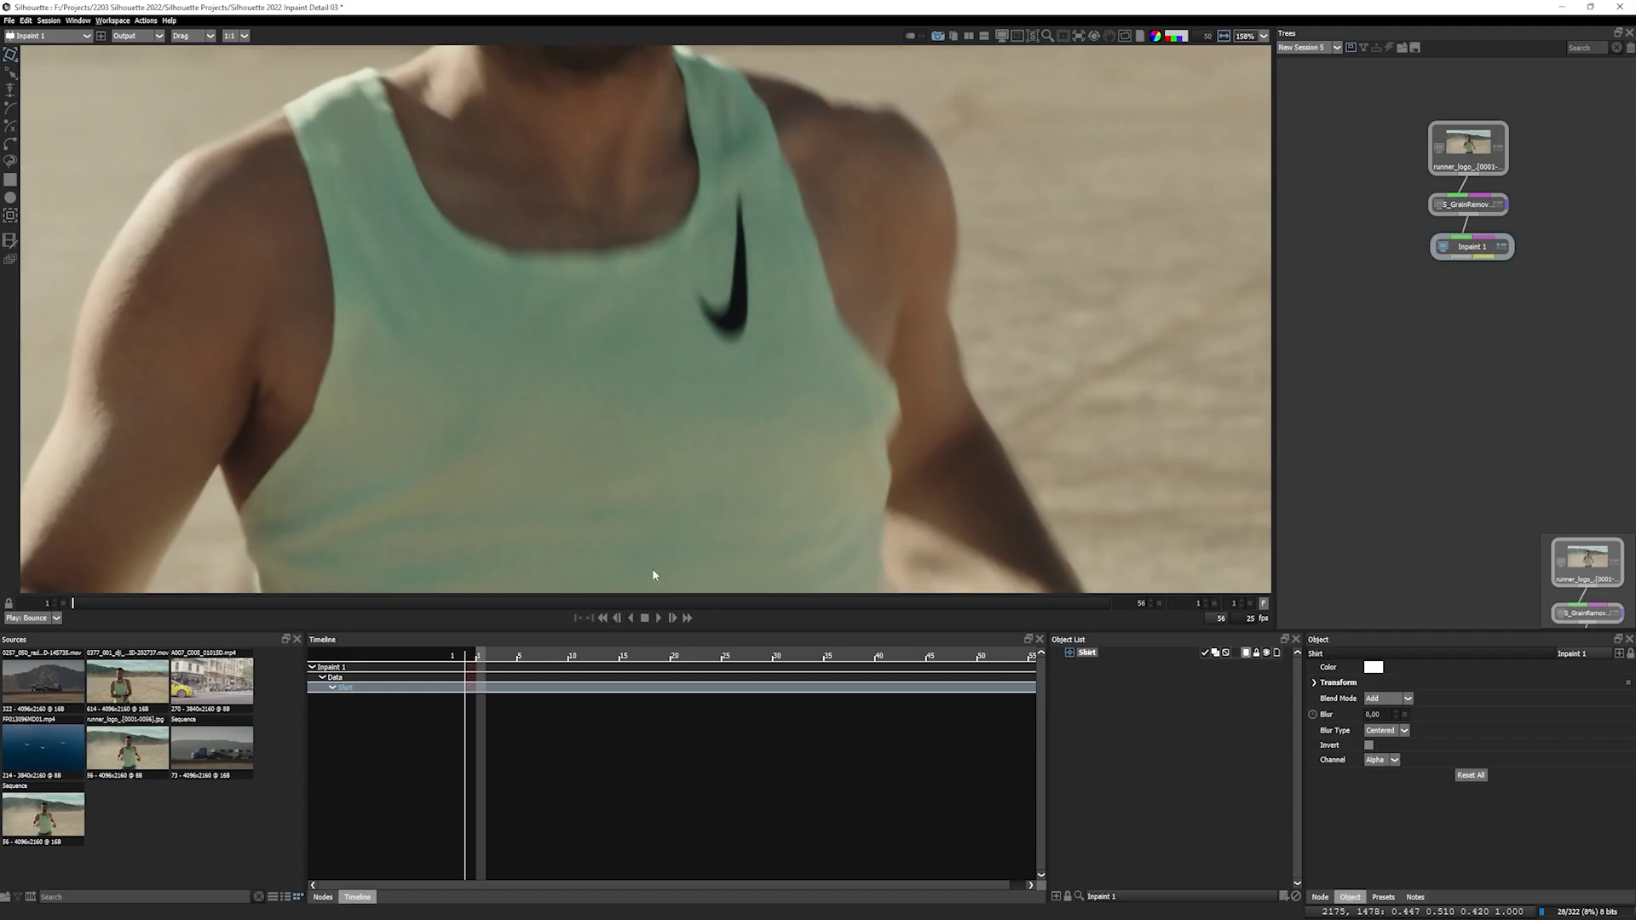
At frame 33, draw a closed X-Spline around the upper part of the shirt and set its algorithm to None.
left_click(658, 603)
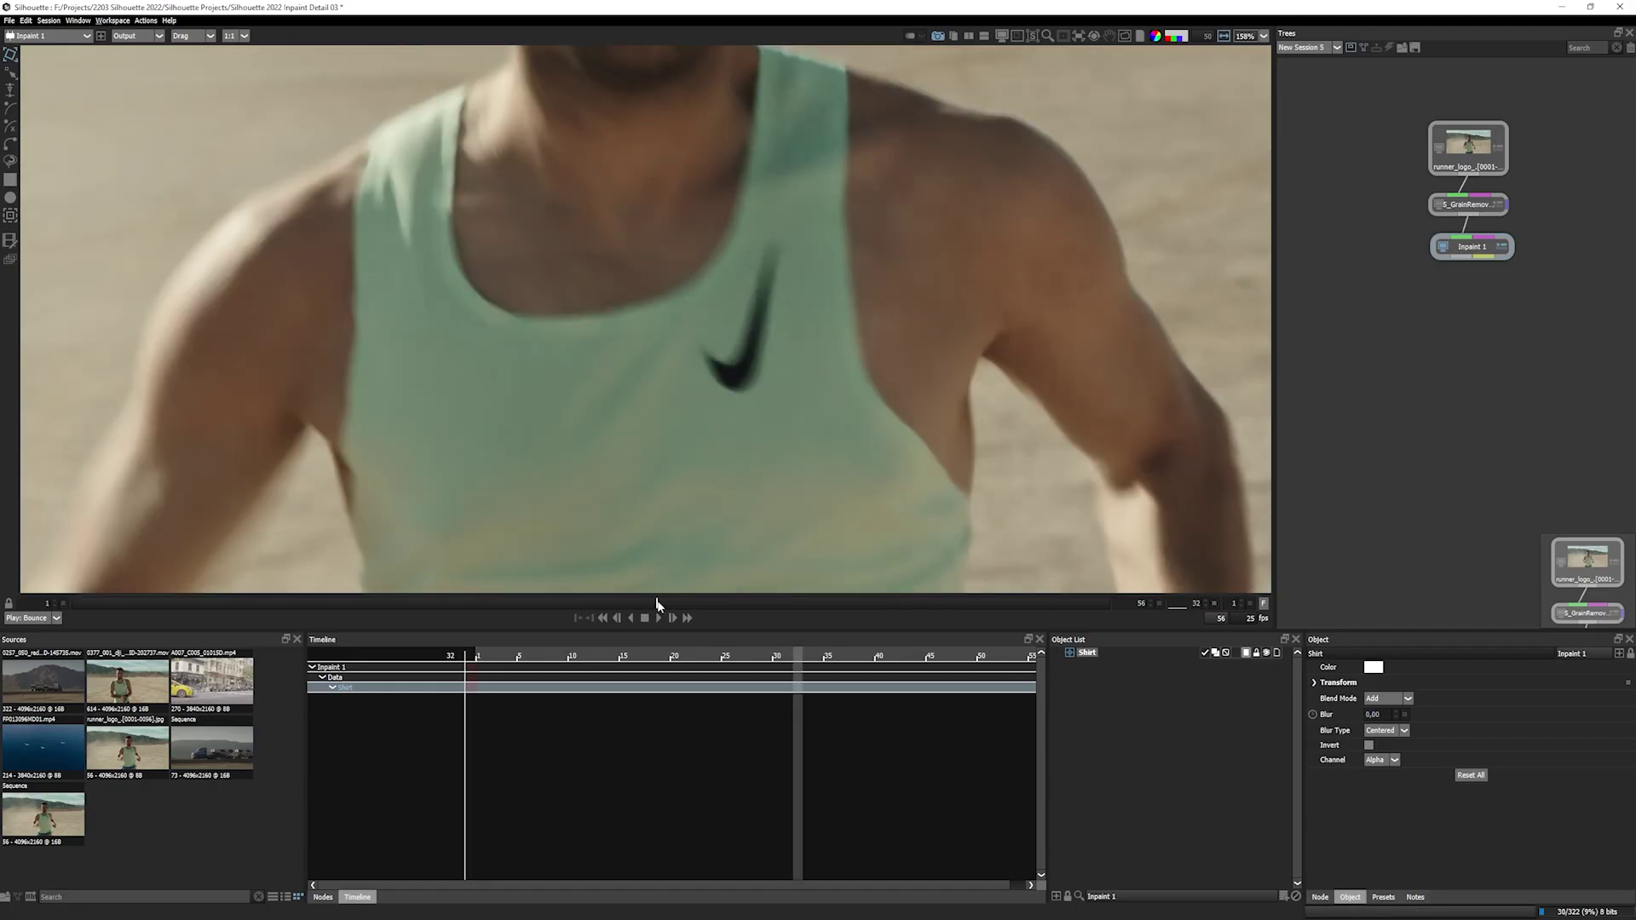
left_click_drag(660, 600, 675, 603)
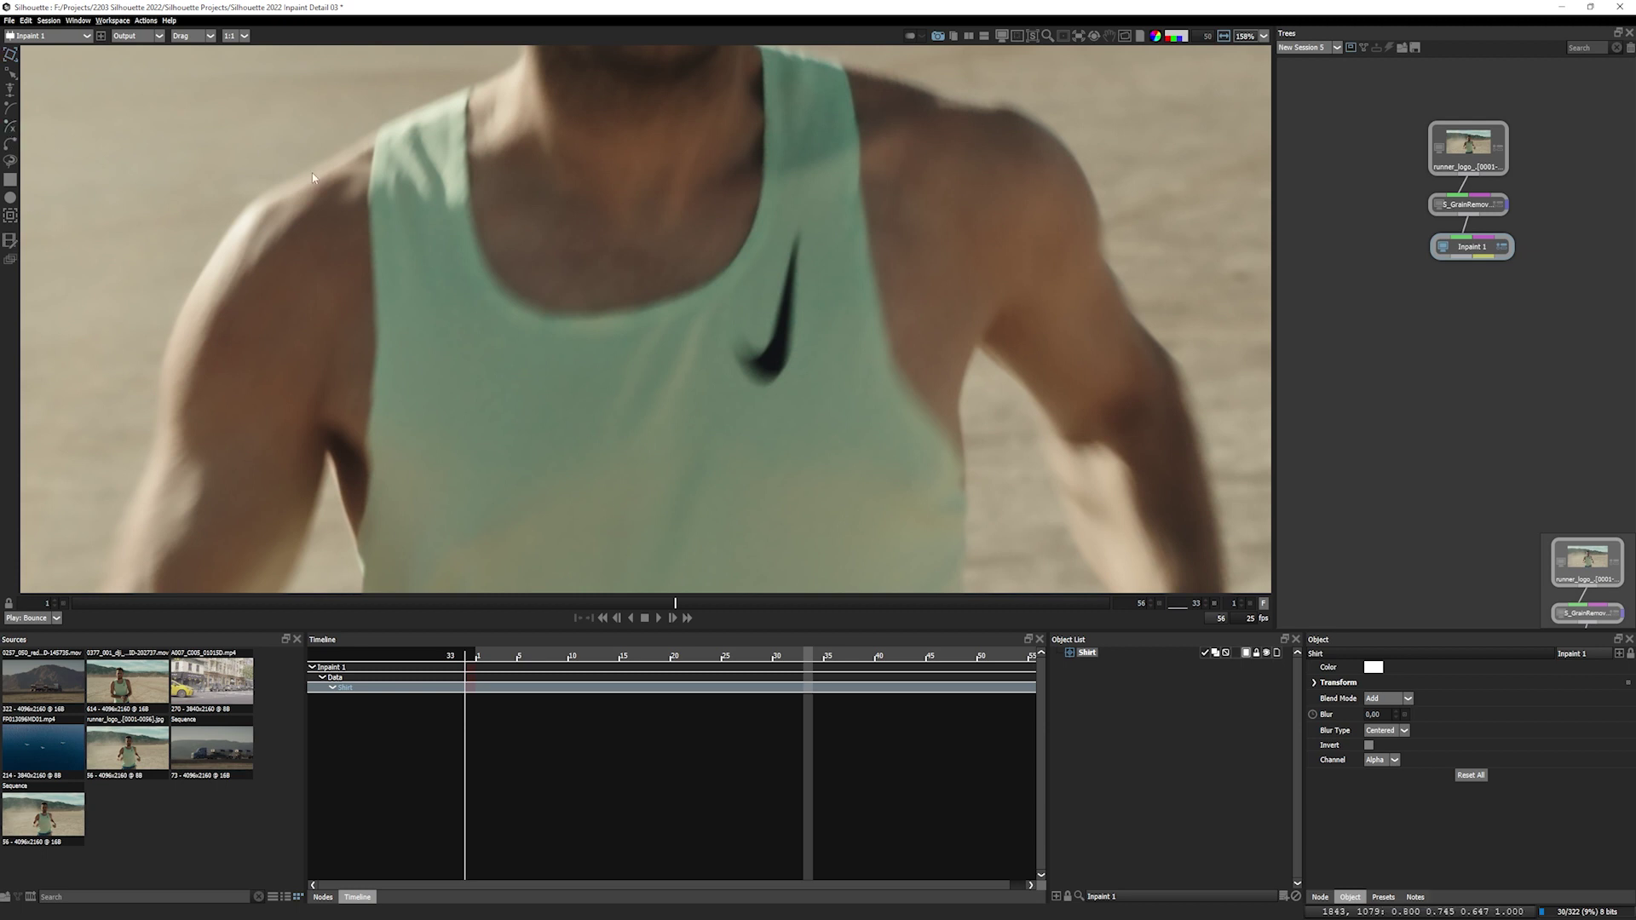
left_click(345, 177)
left_click(478, 100)
left_click(528, 271)
left_click(718, 258)
left_click(748, 100)
left_click(871, 90)
left_click(905, 334)
left_click(951, 430)
left_click(681, 547)
left_click(345, 177)
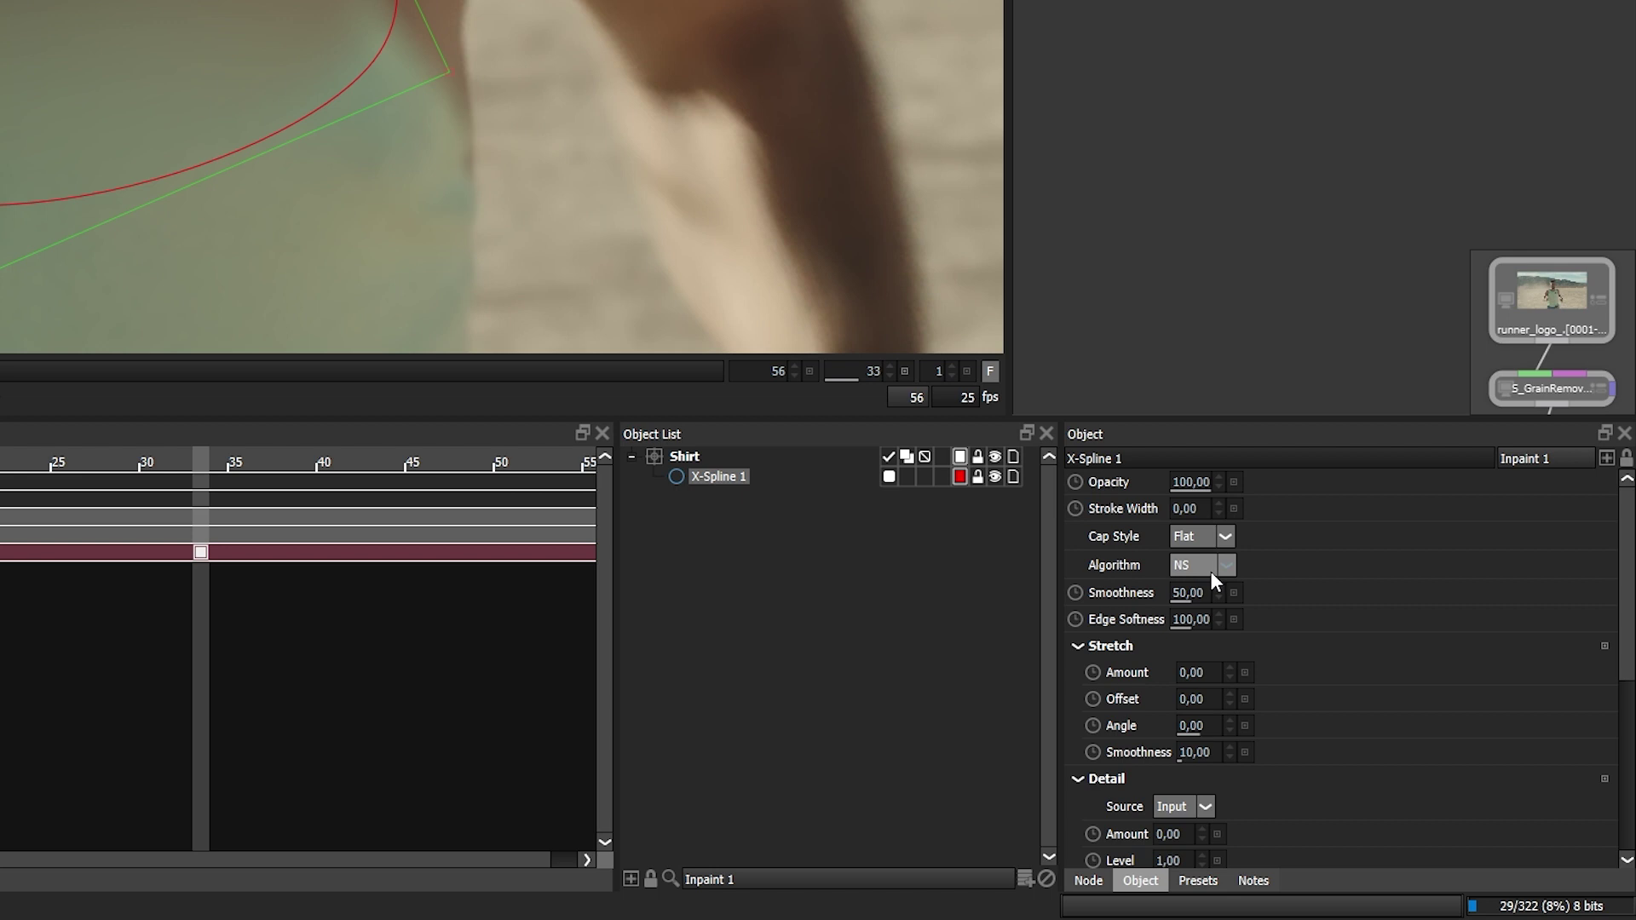
left_click(1224, 565)
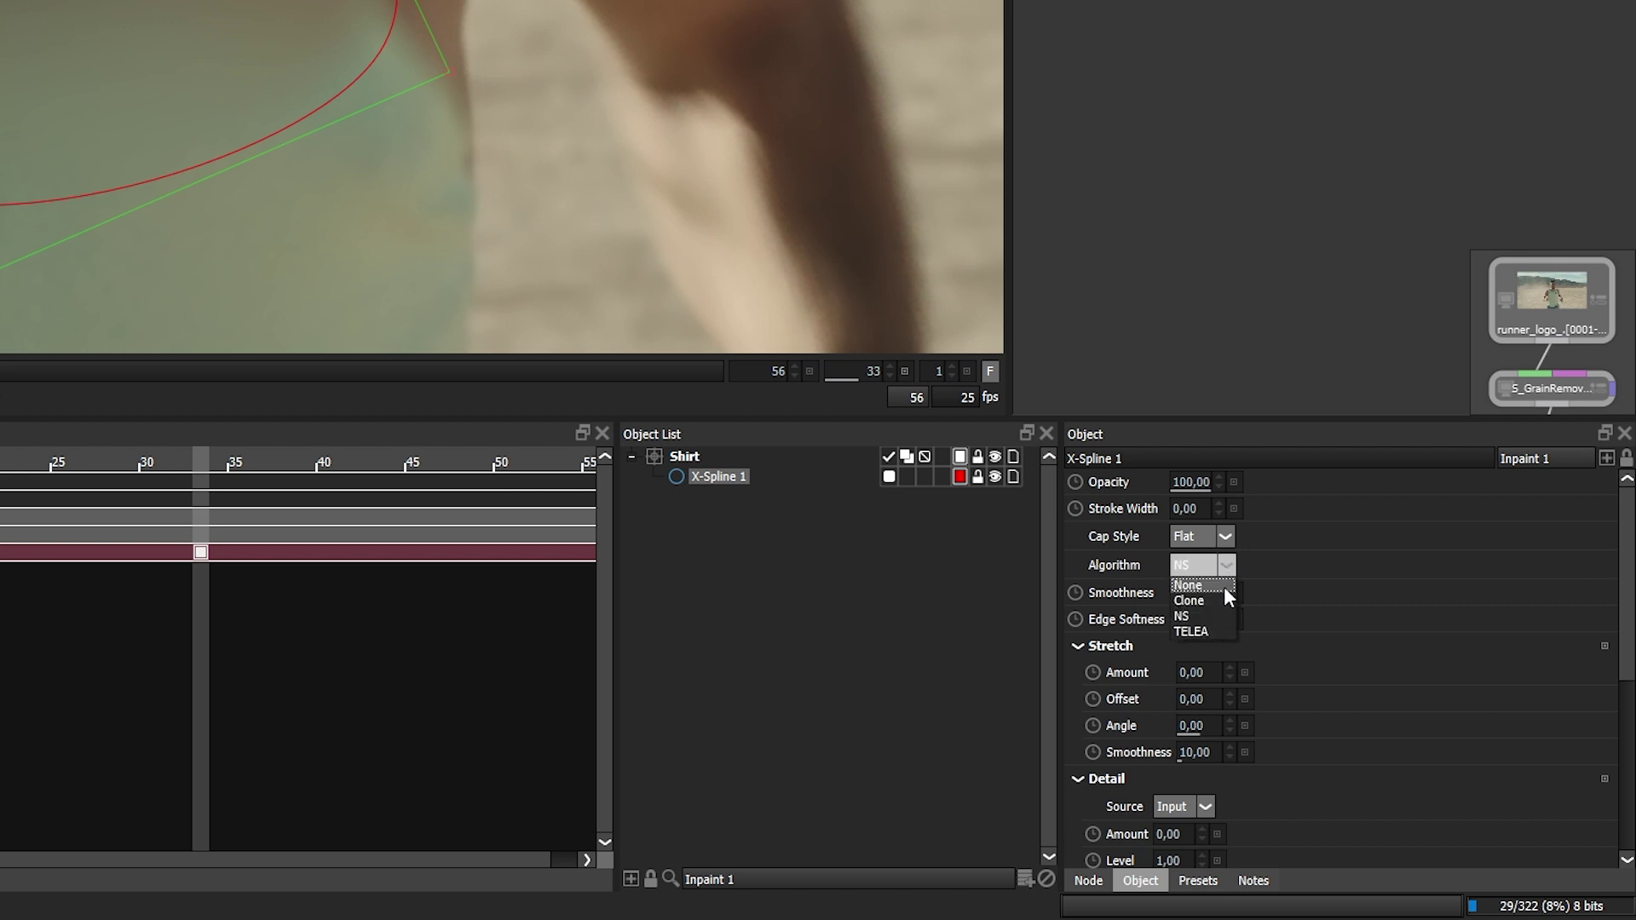
left_click(1225, 588)
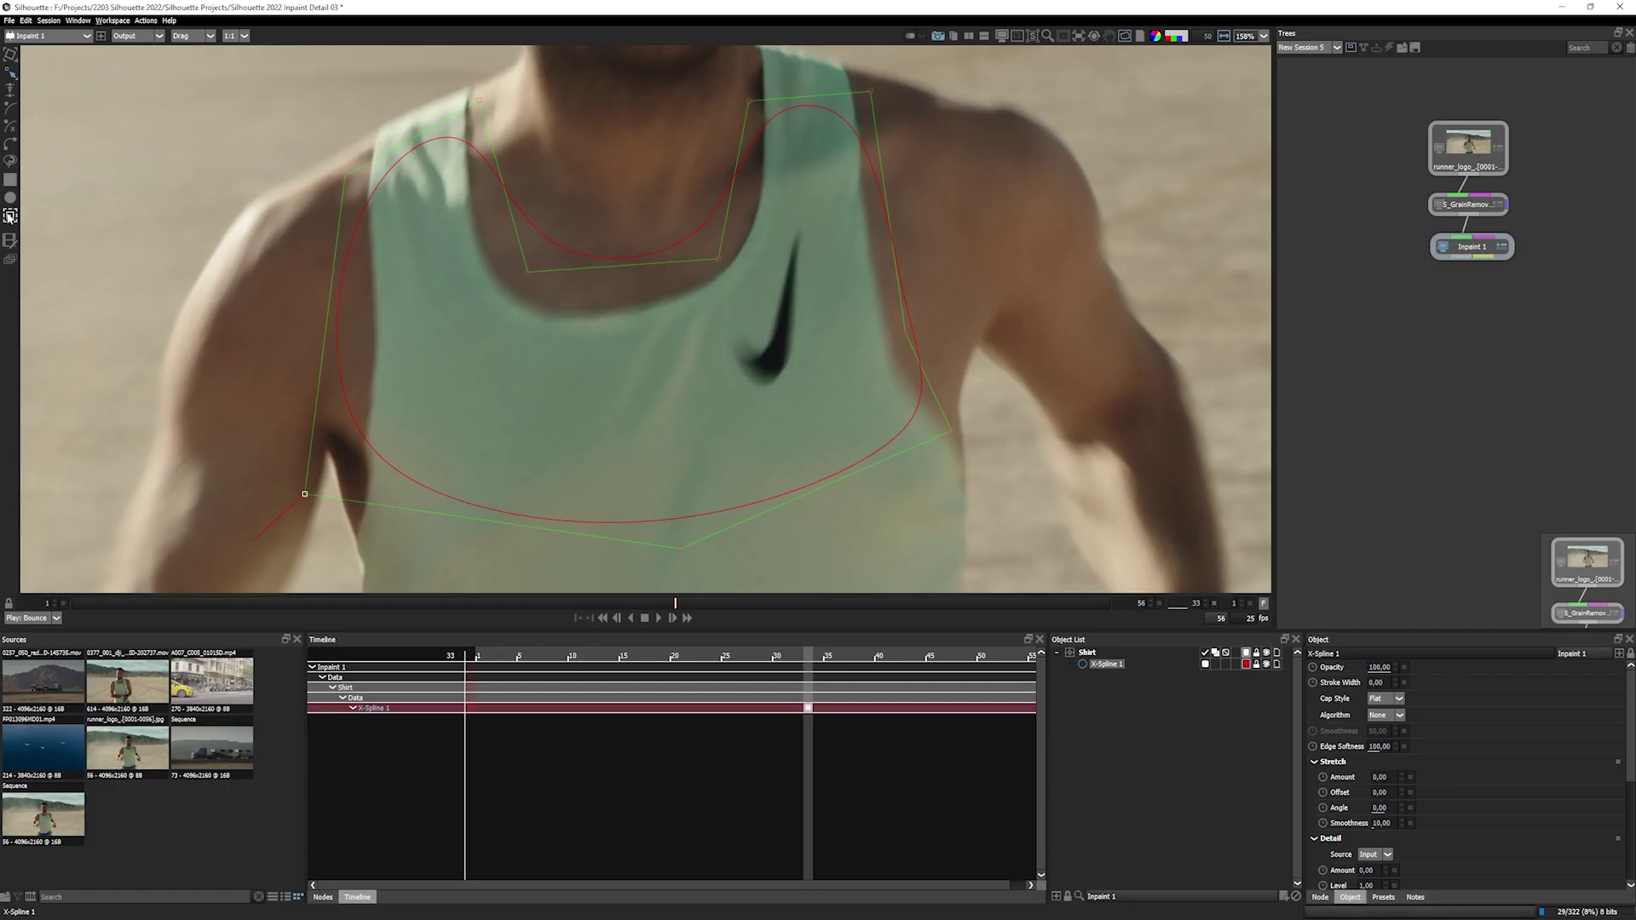
Track the shirt shape with the Mocha Tracker forward and backward from frame 33 through the whole clip.
left_click(10, 216)
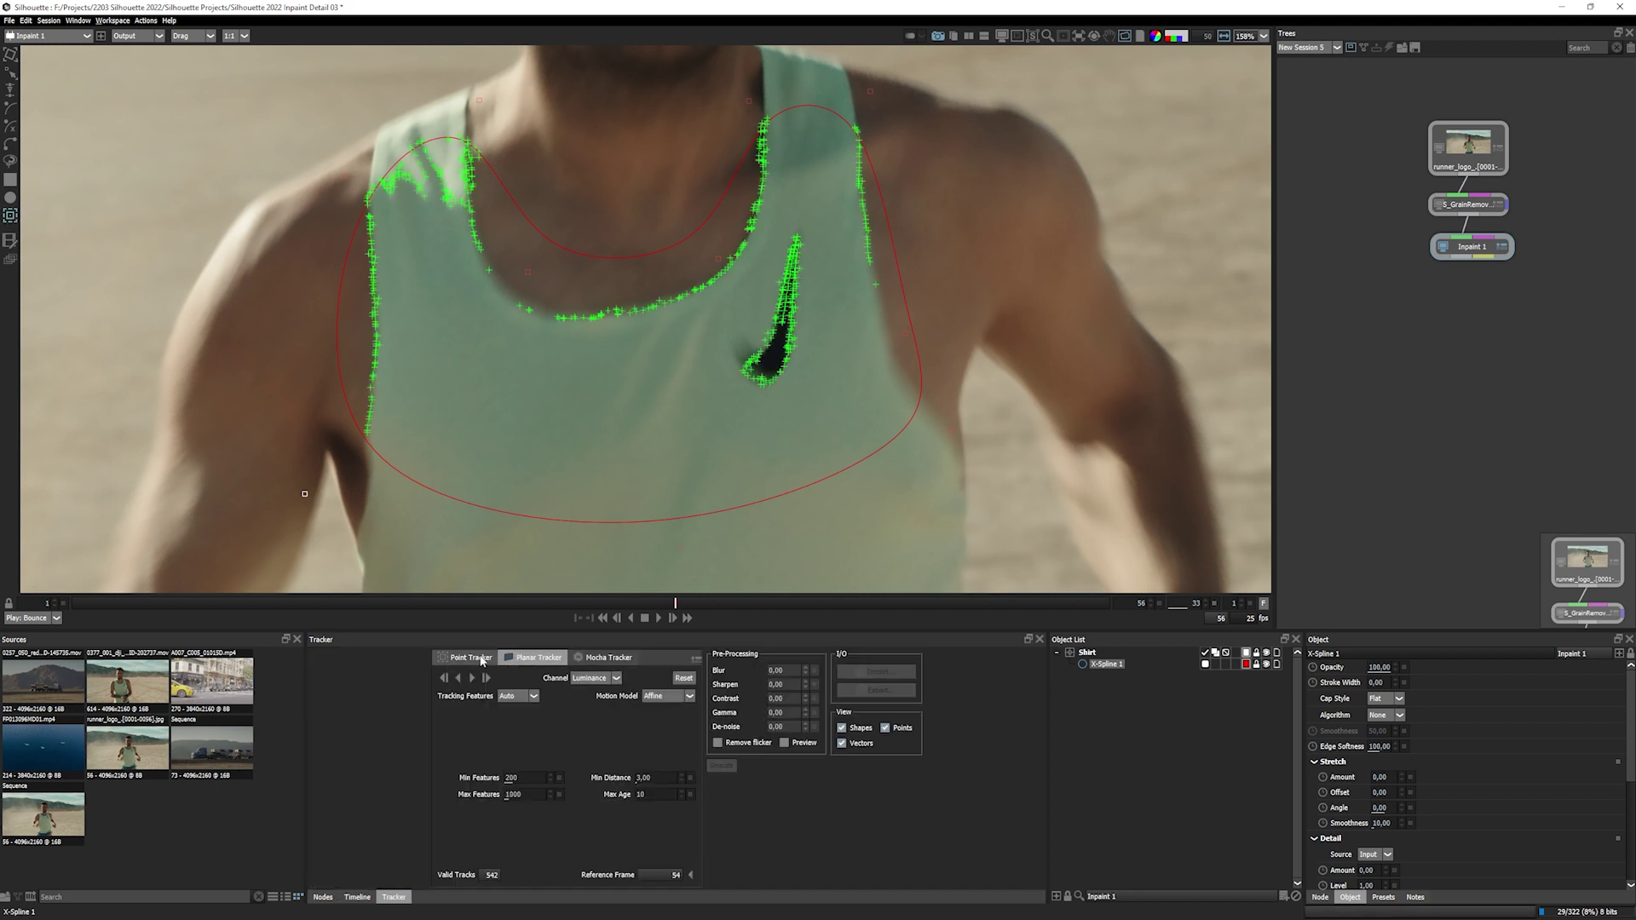
left_click(599, 658)
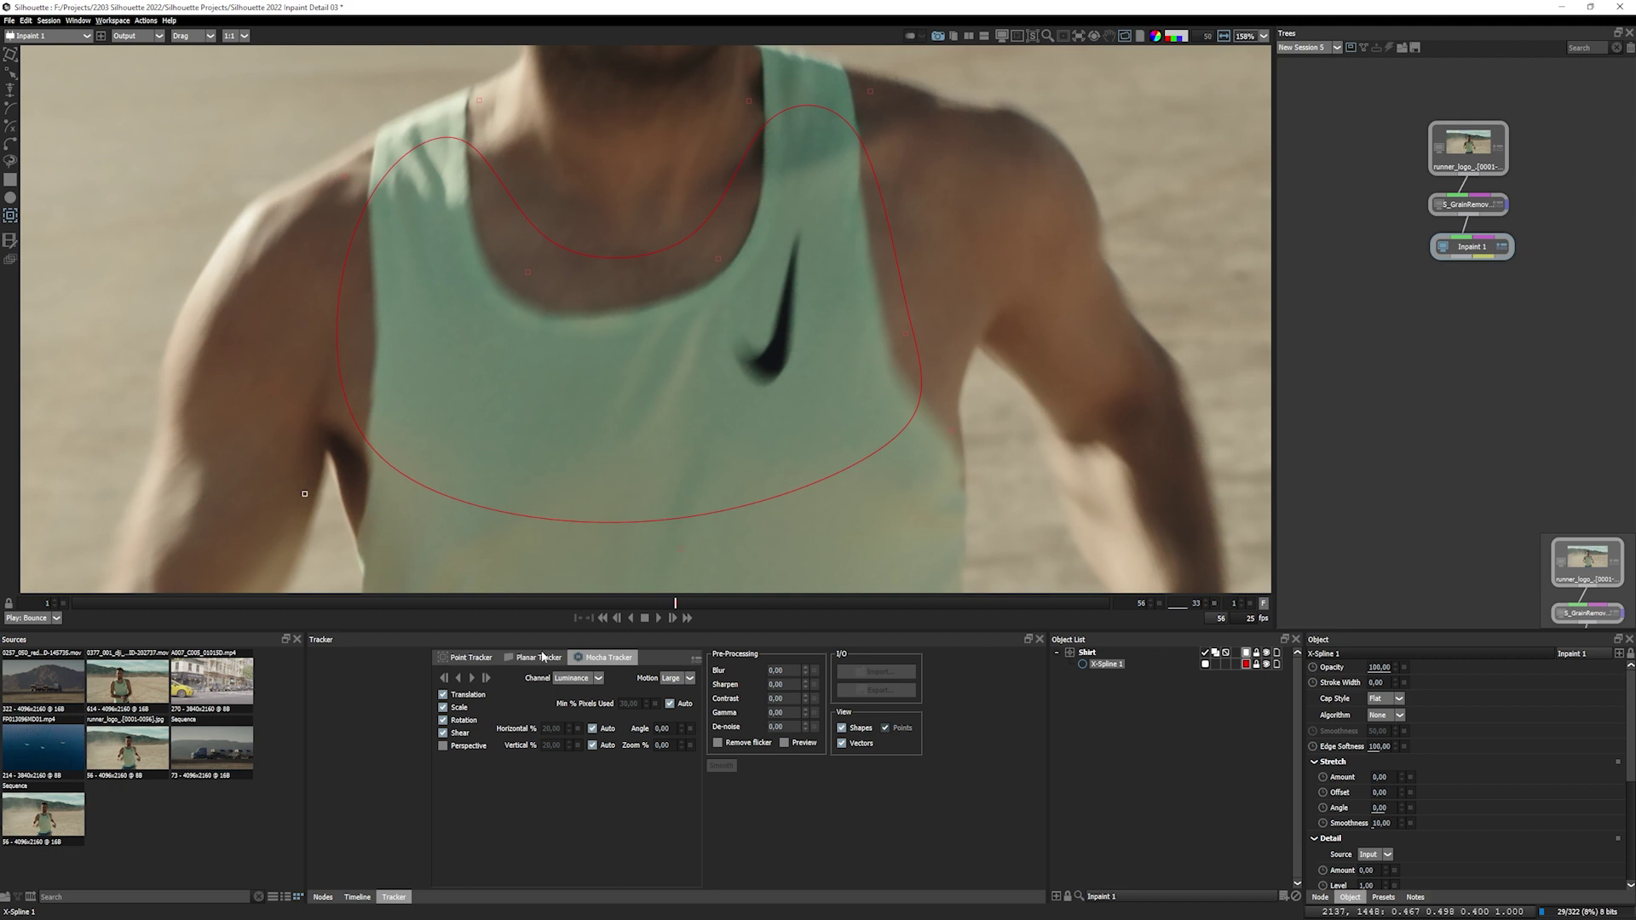
left_click(472, 679)
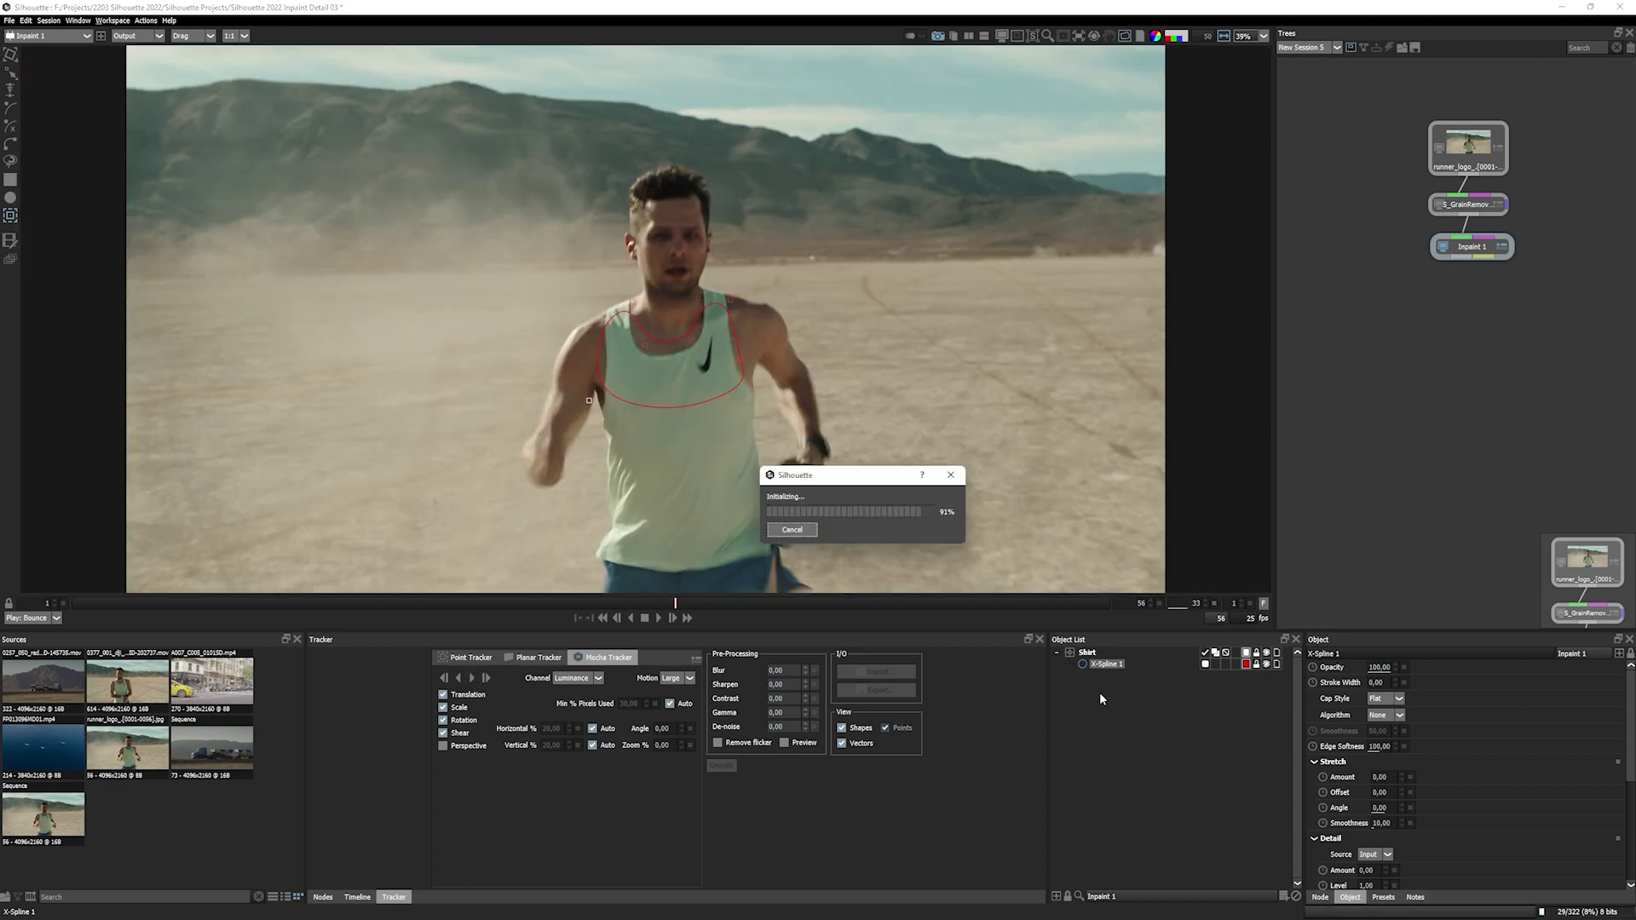
left_click(675, 603)
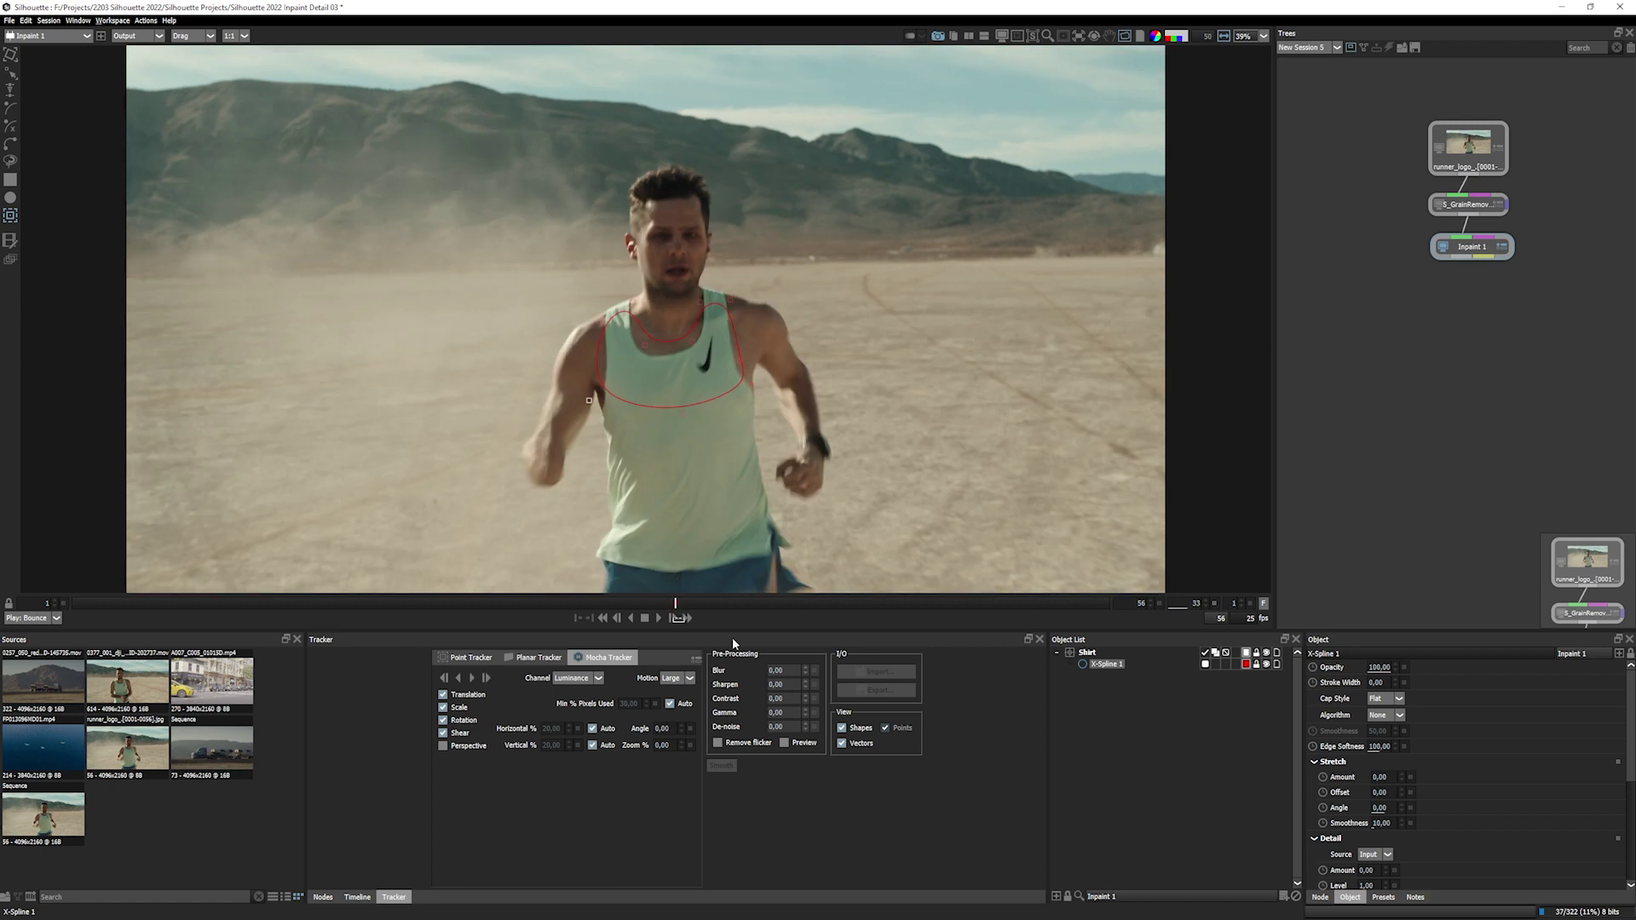
left_click(460, 678)
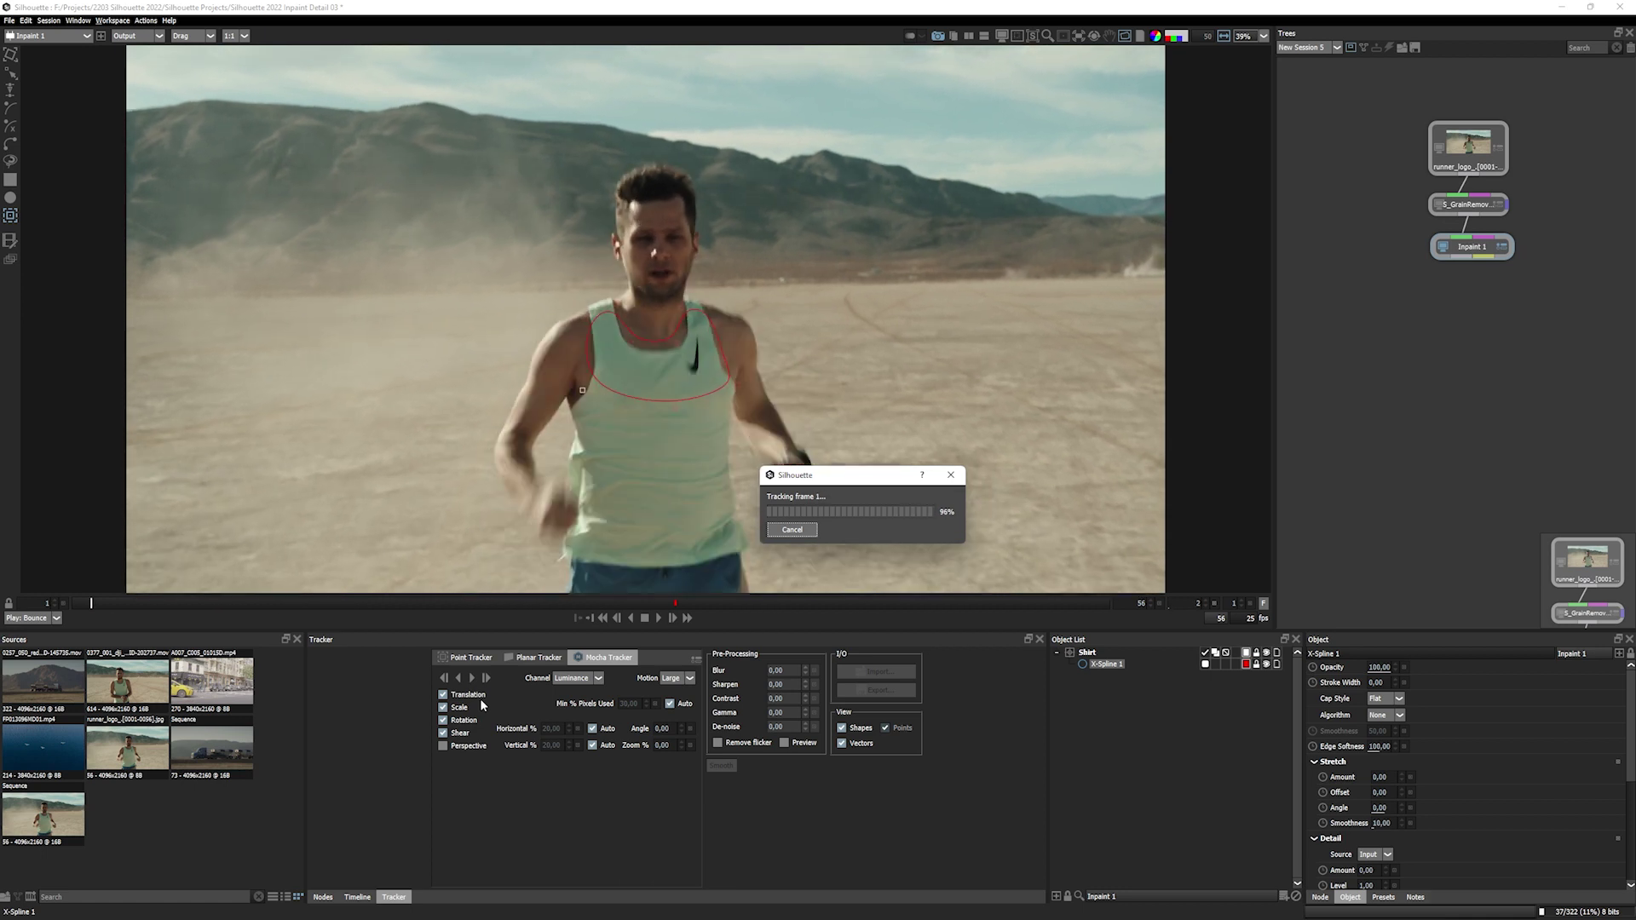
Stabilize the viewer on the Shirt layer and play the clip to check the track around the logo.
left_click(1078, 36)
mouse_move(1128, 79)
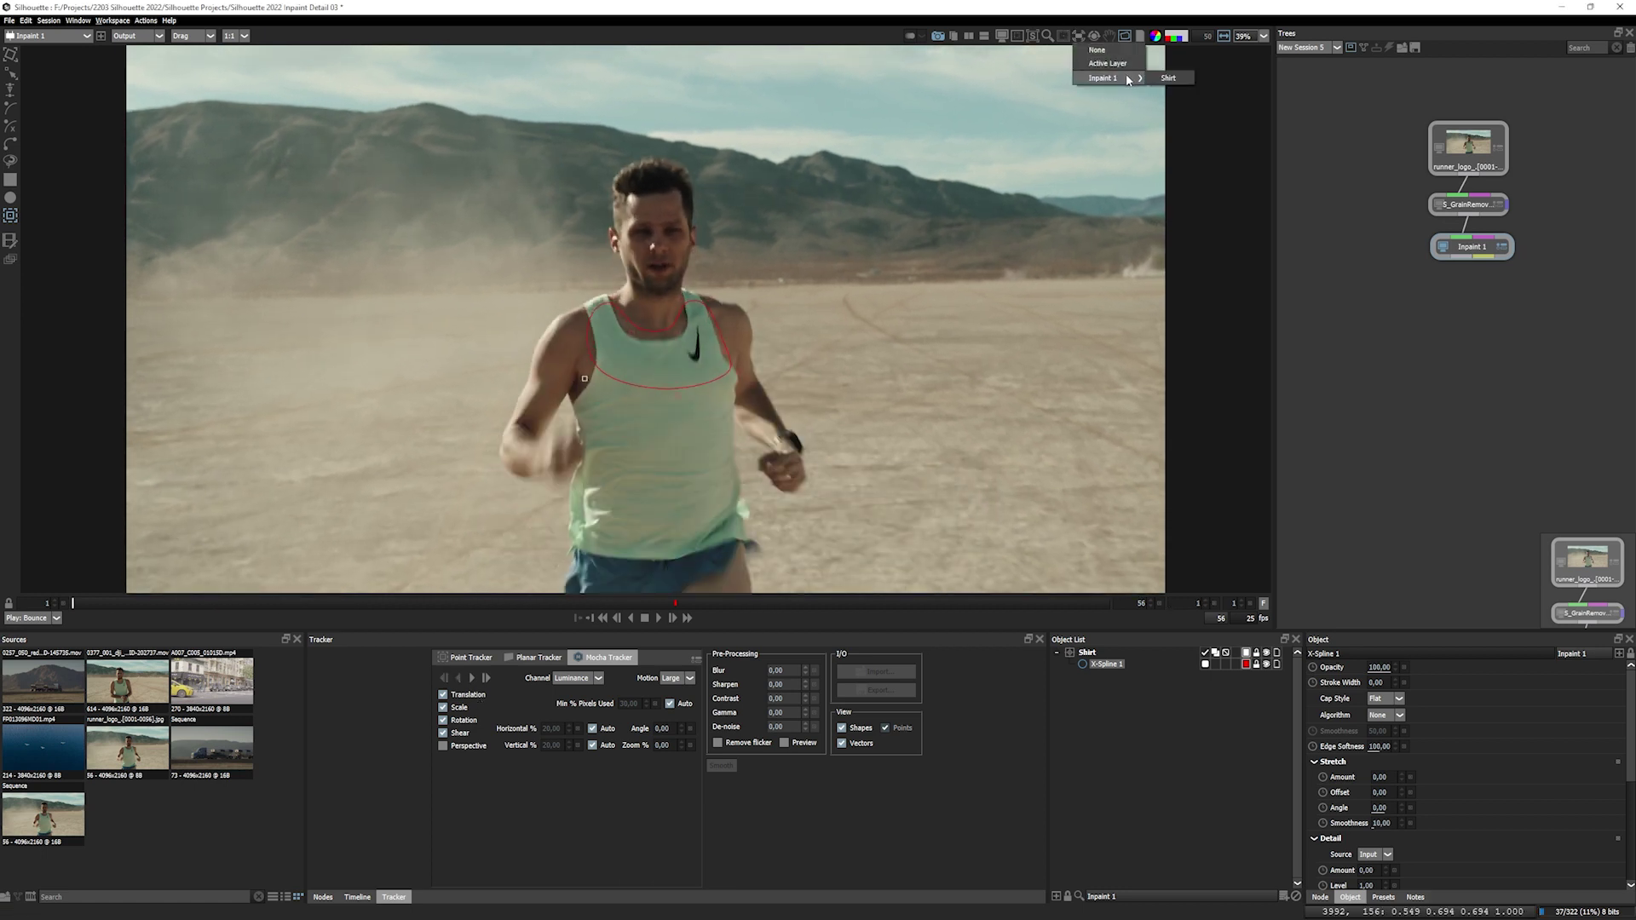
left_click(1169, 78)
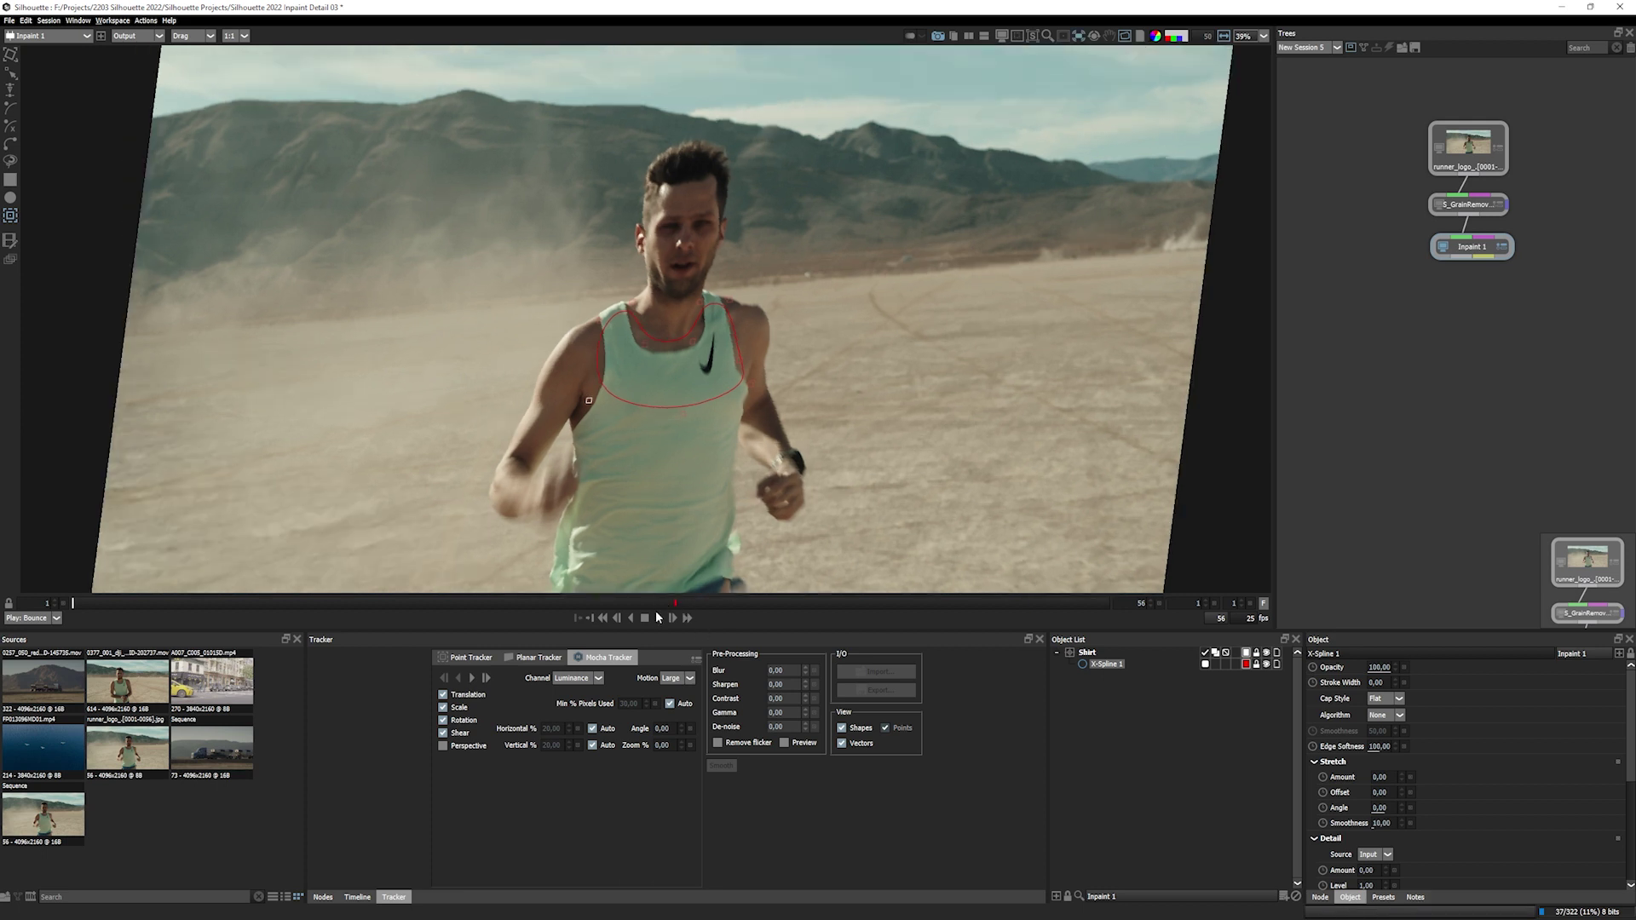
left_click(657, 617)
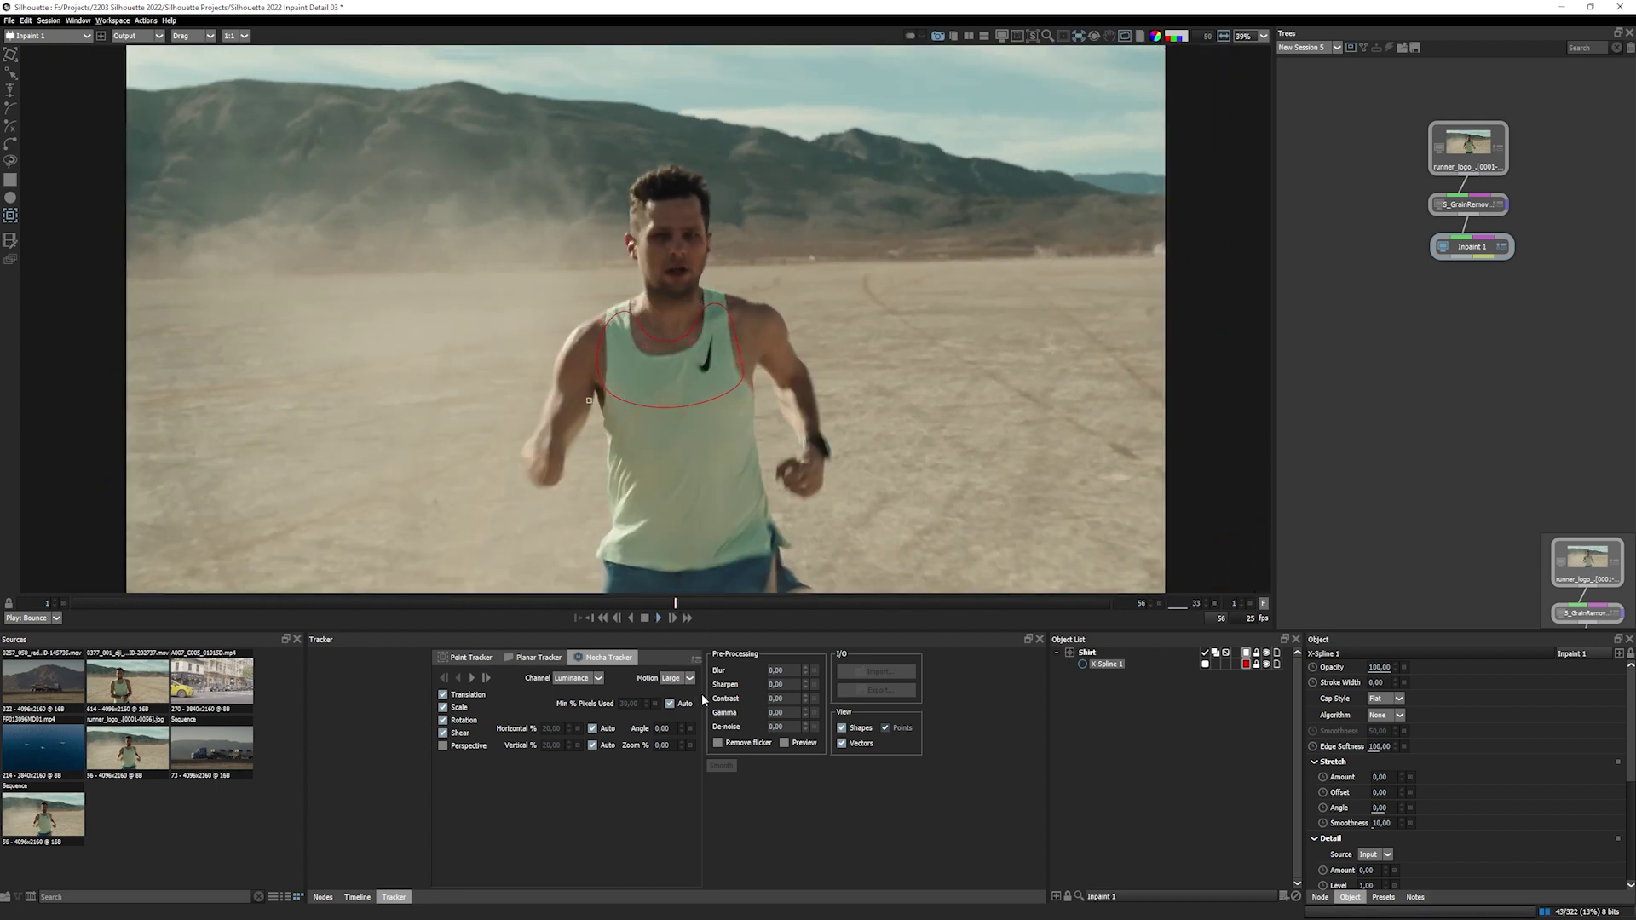
scroll(713, 332, "up", 5)
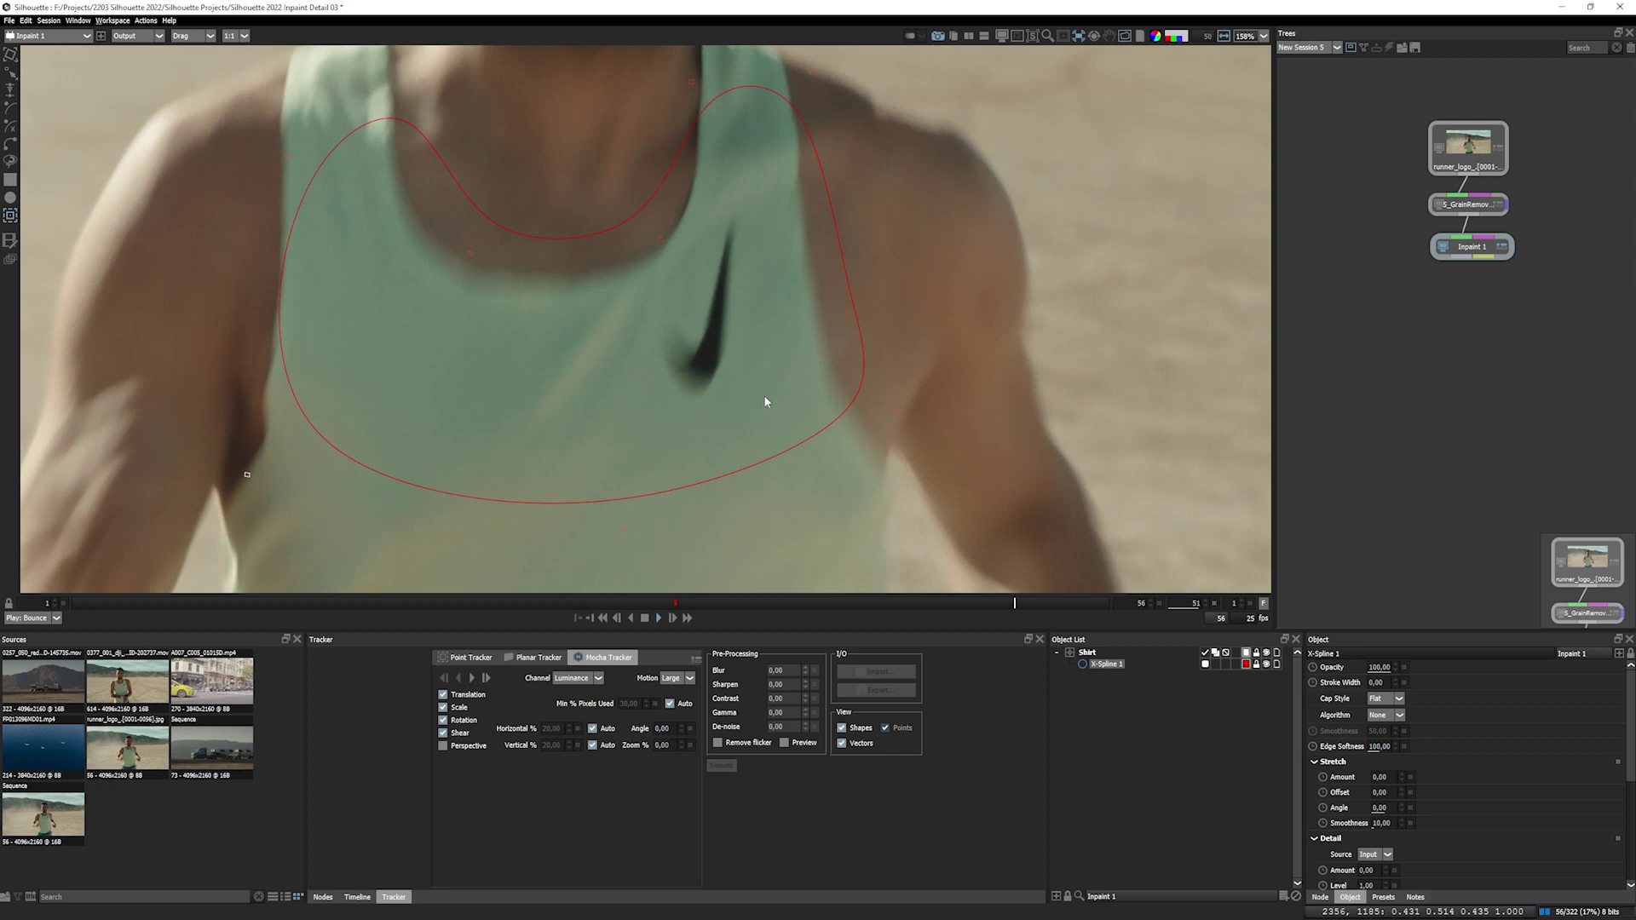
Stop playback, go to frame 28, rename the tracked X-Spline as Shirt track and hide it.
key("space")
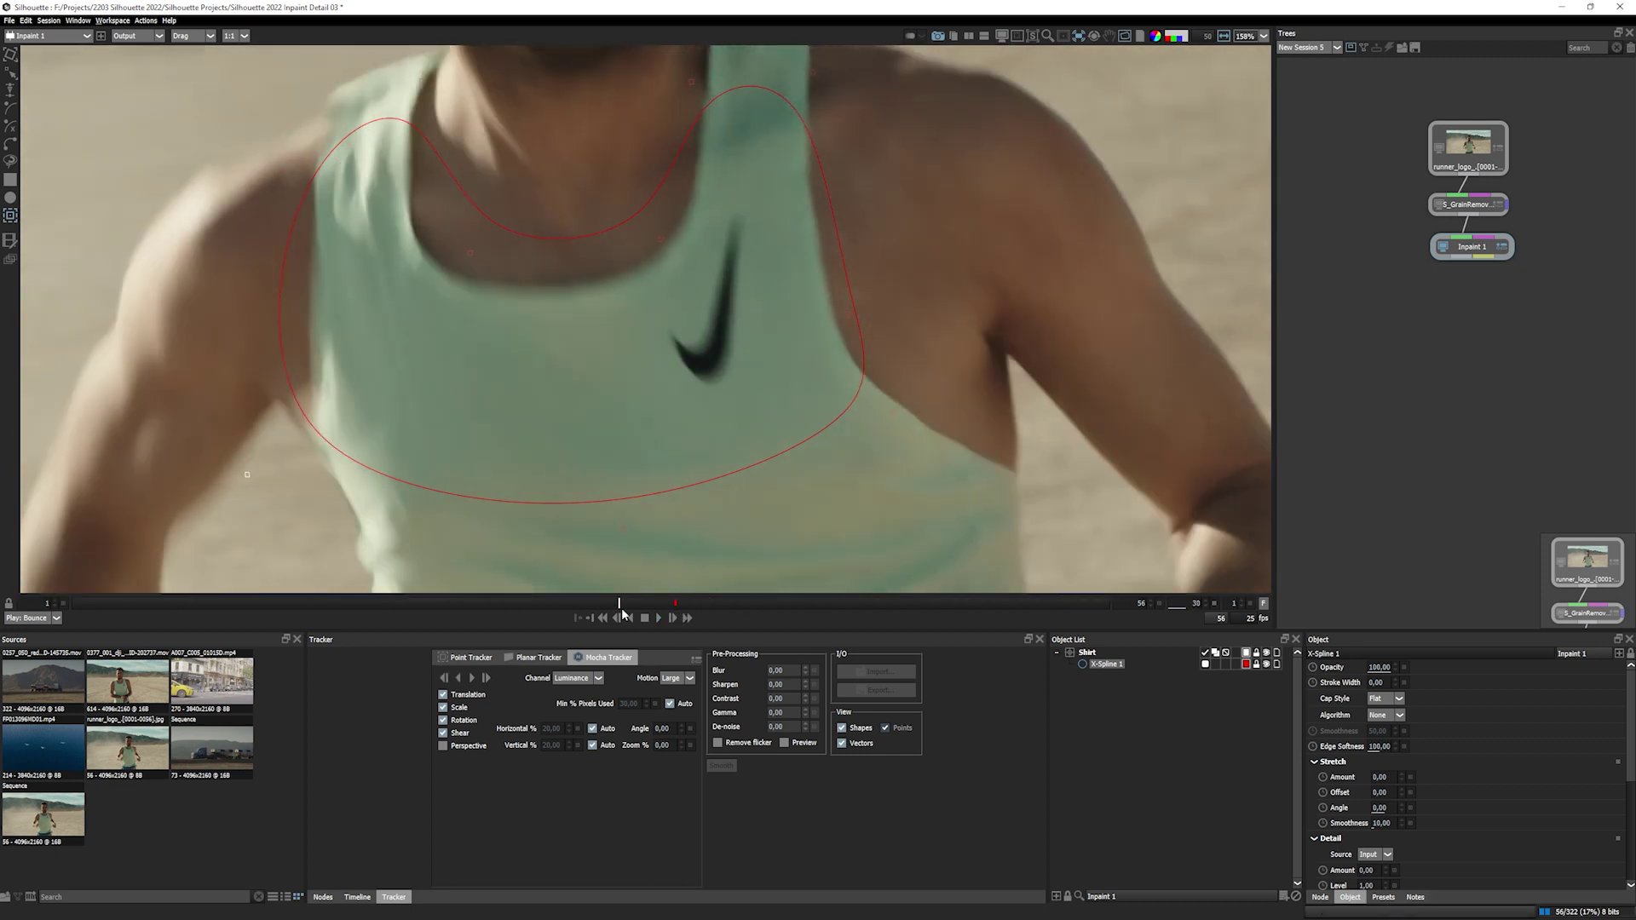
mouse_move(619, 606)
left_mouse_down()
mouse_move(666, 612)
mouse_move(629, 609)
left_mouse_up()
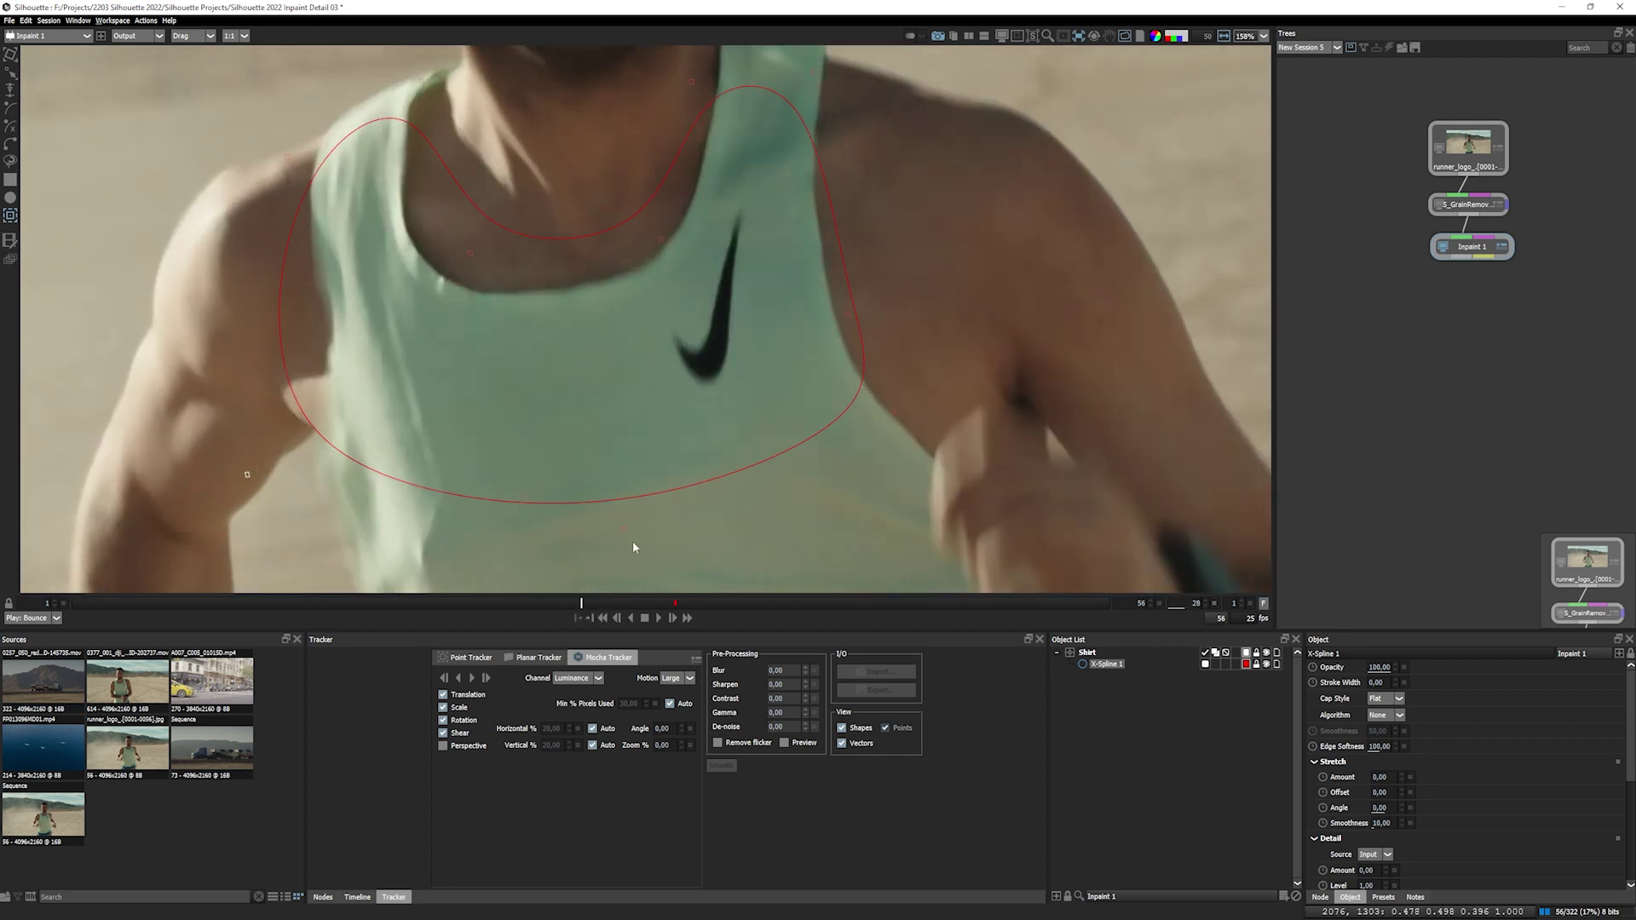
left_click(1266, 665)
type("Shirt track")
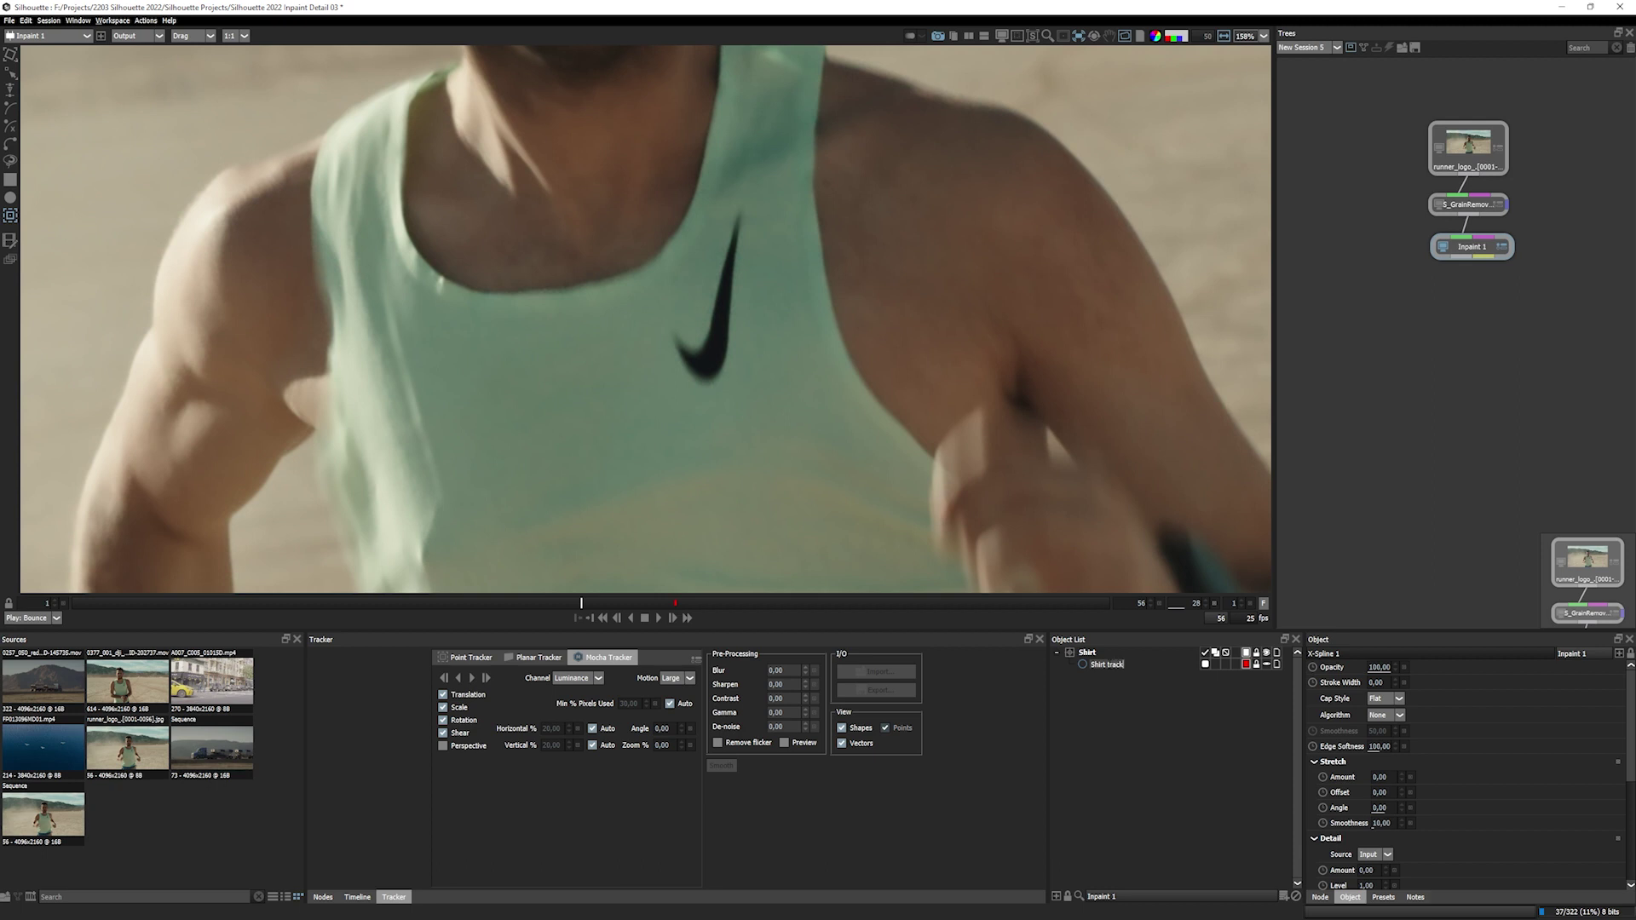
key("Return")
key("t")
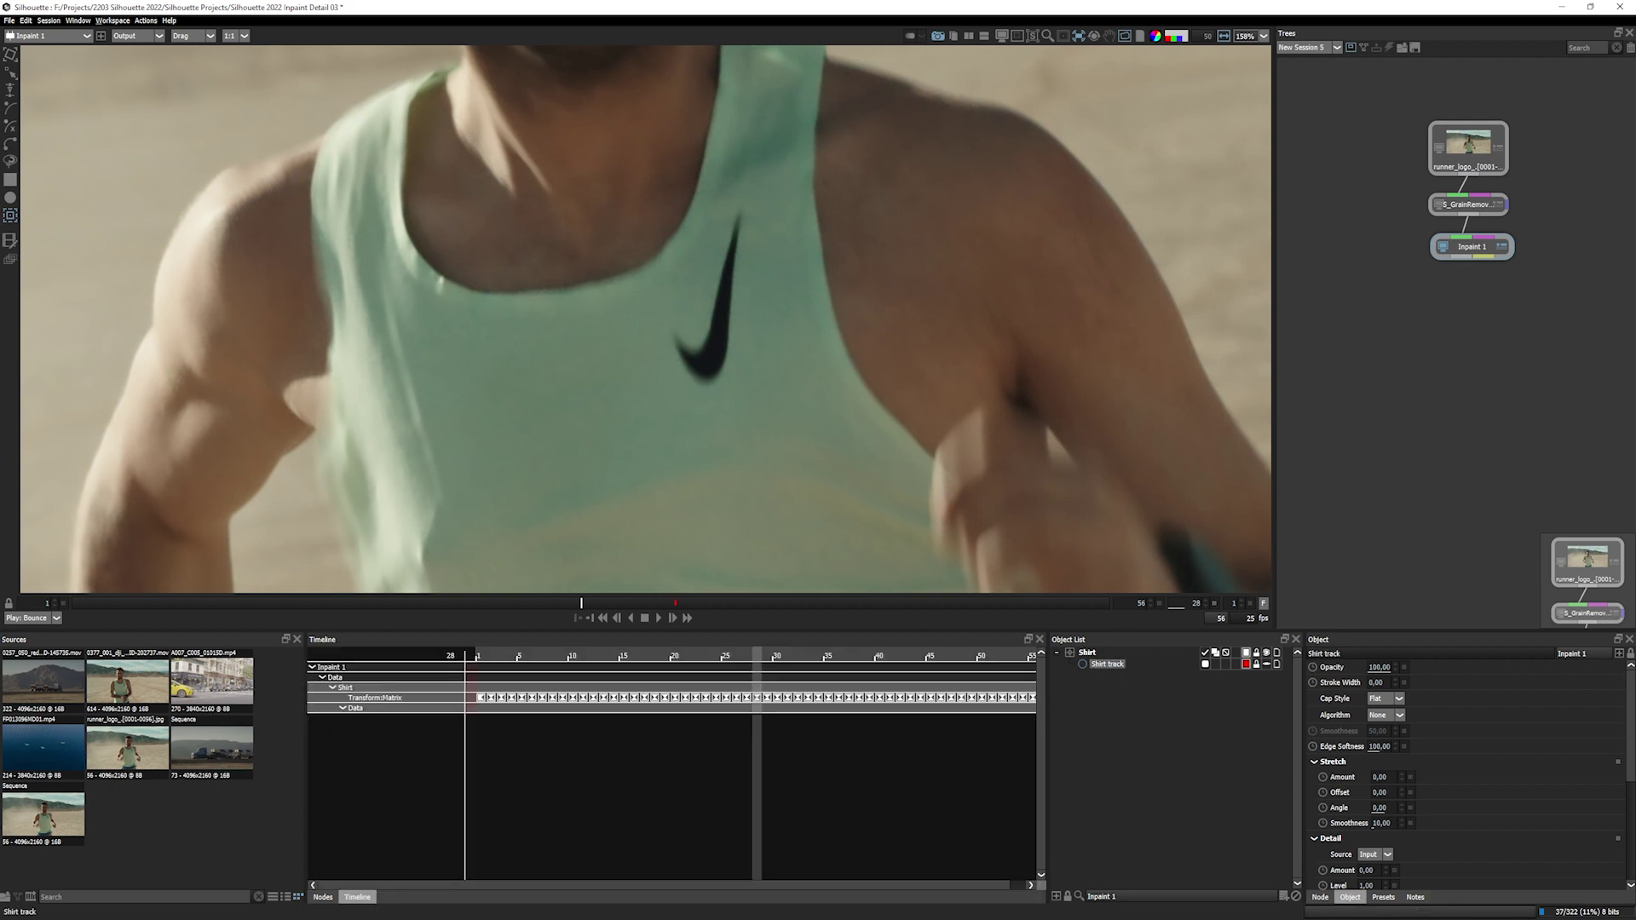
At frame 28, draw a closed X-Spline in the Shirt layer around the black logo.
left_click(726, 177)
left_click(778, 175)
left_click(772, 370)
left_click(697, 431)
left_click(624, 362)
left_click(673, 300)
left_click(699, 299)
left_click(726, 176)
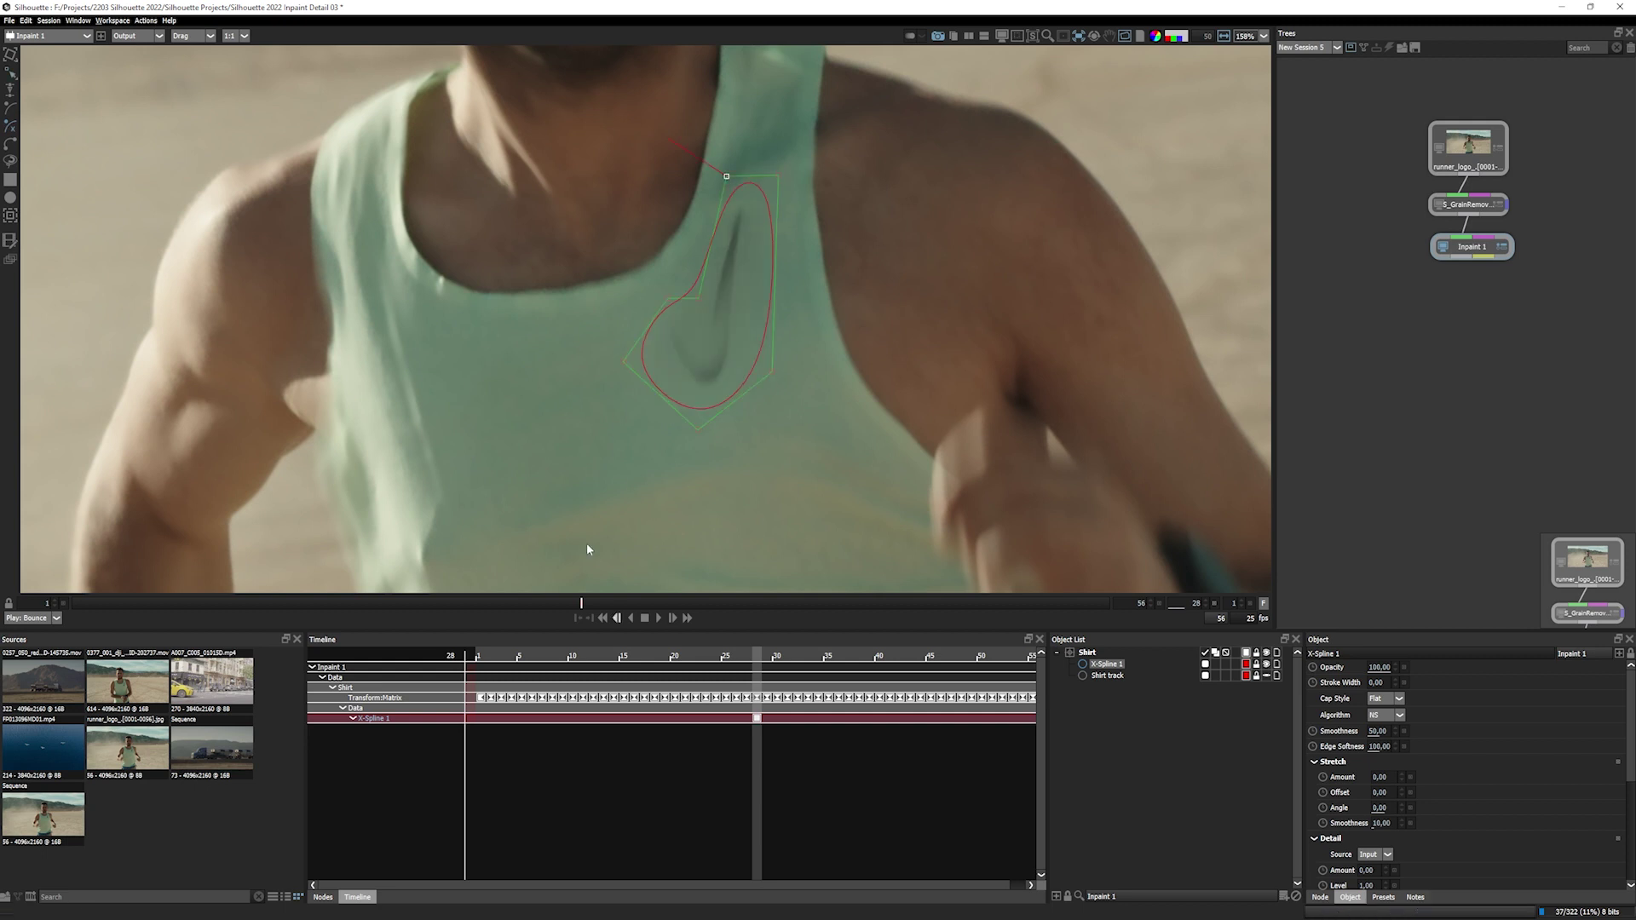
Move the logo shape's control points outward to leave more clean shirt around the logo.
left_click_drag(726, 177, 716, 166)
left_click_drag(699, 298, 646, 295)
left_click_drag(623, 362, 602, 350)
left_click_drag(698, 429, 717, 445)
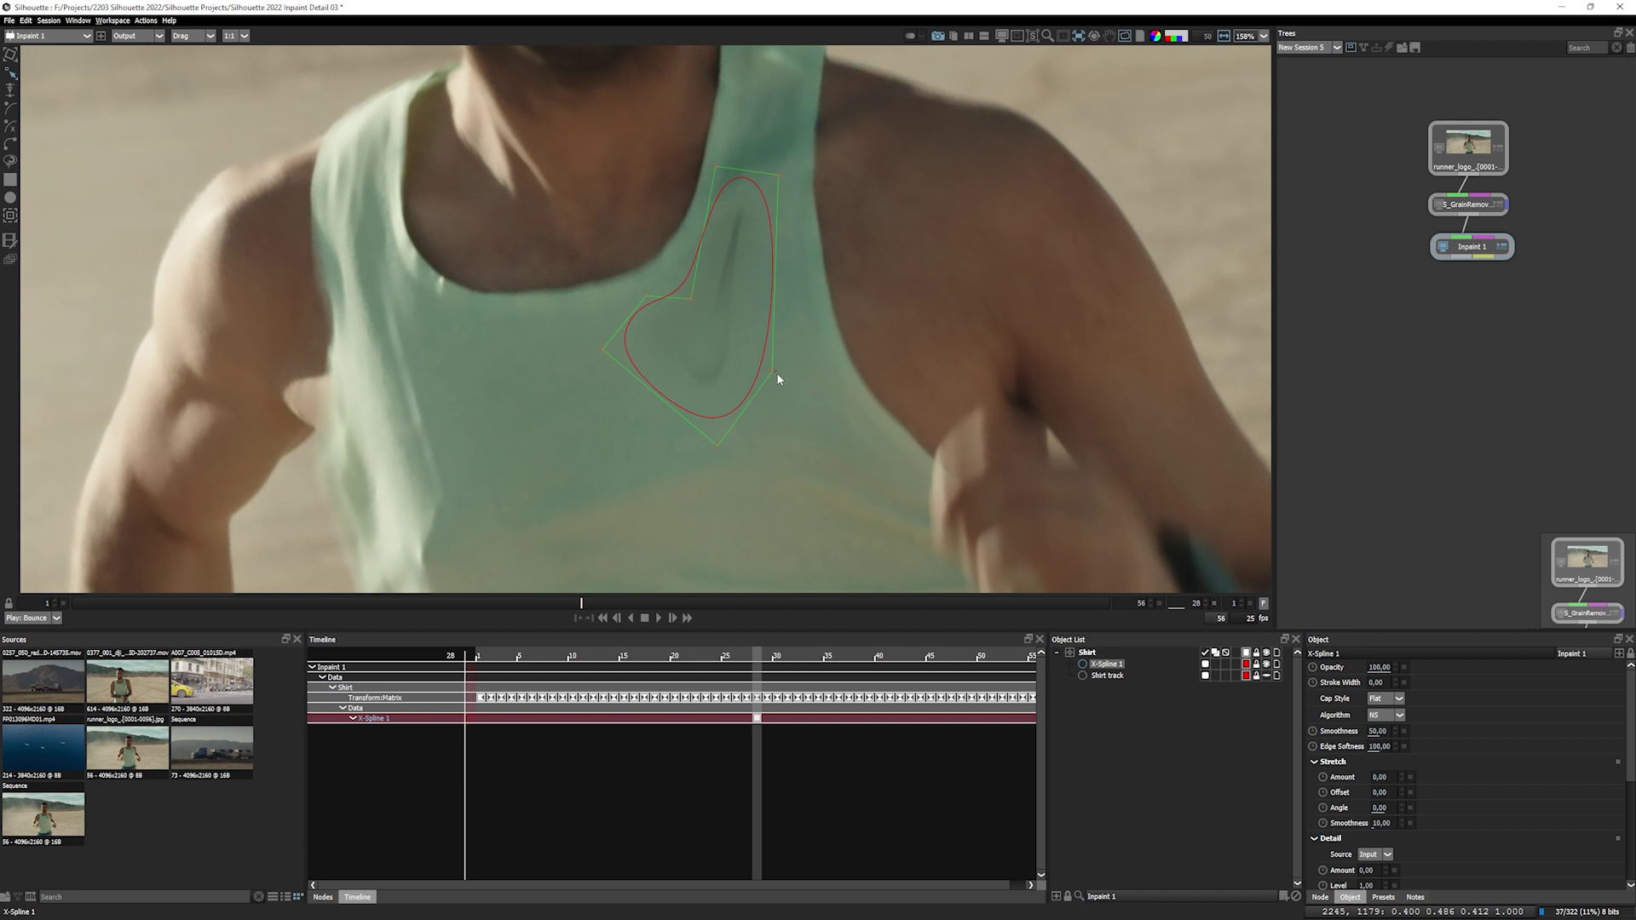
left_click_drag(771, 374, 786, 375)
left_click_drag(780, 175, 791, 178)
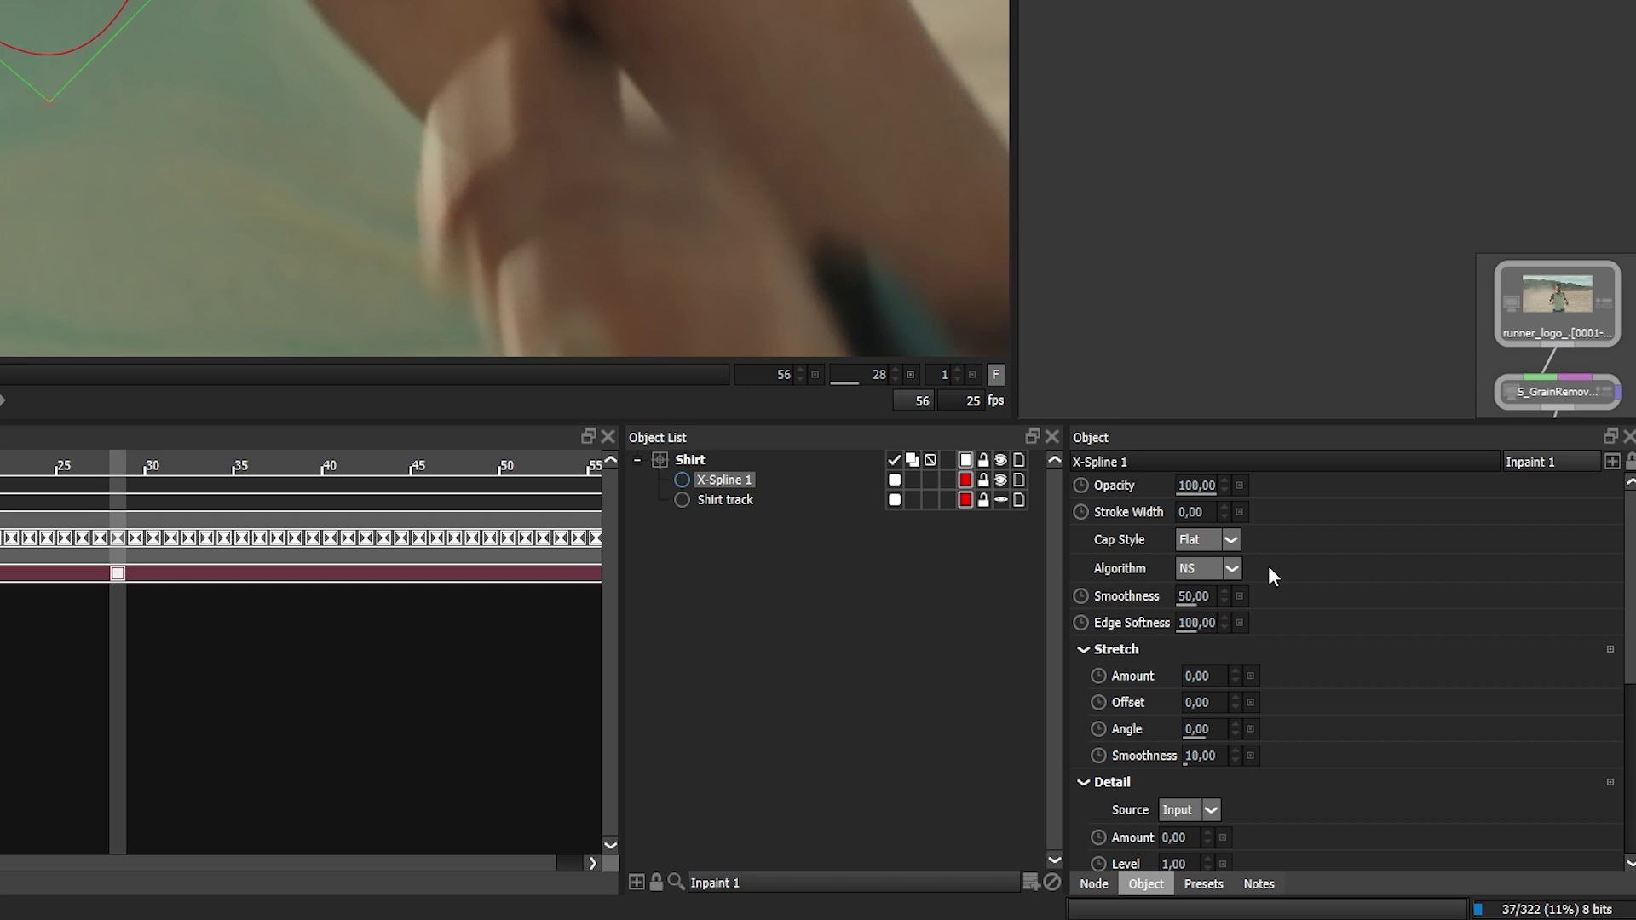
Try the Clone algorithm on the logo shape with a Transform offset of -148, 245.
left_click(1219, 570)
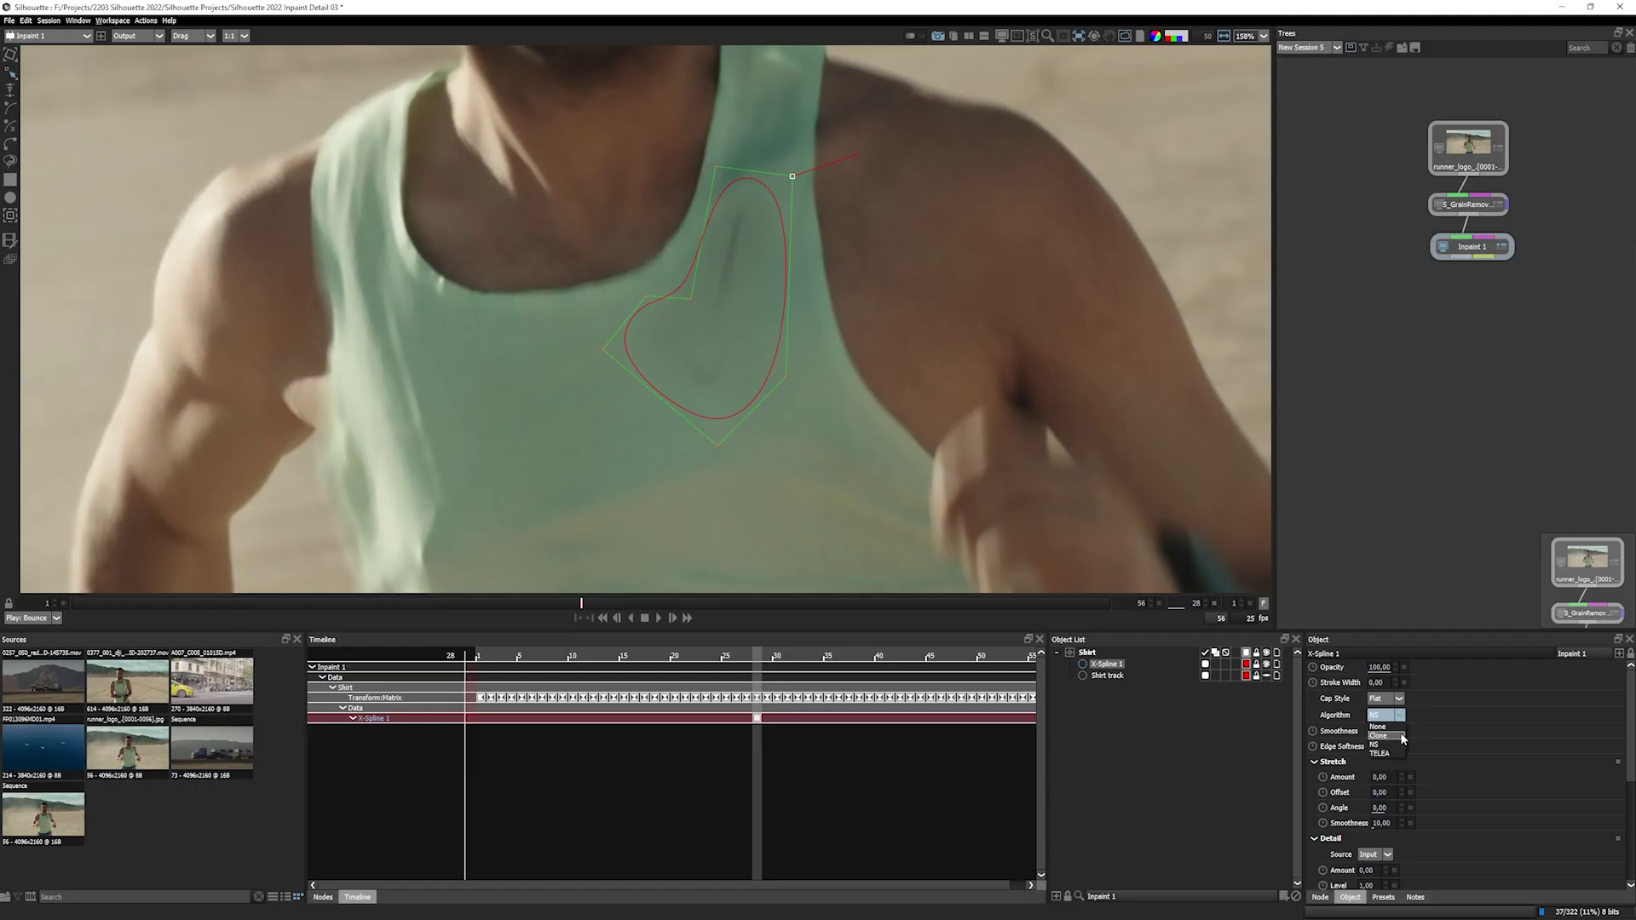
left_click(1402, 736)
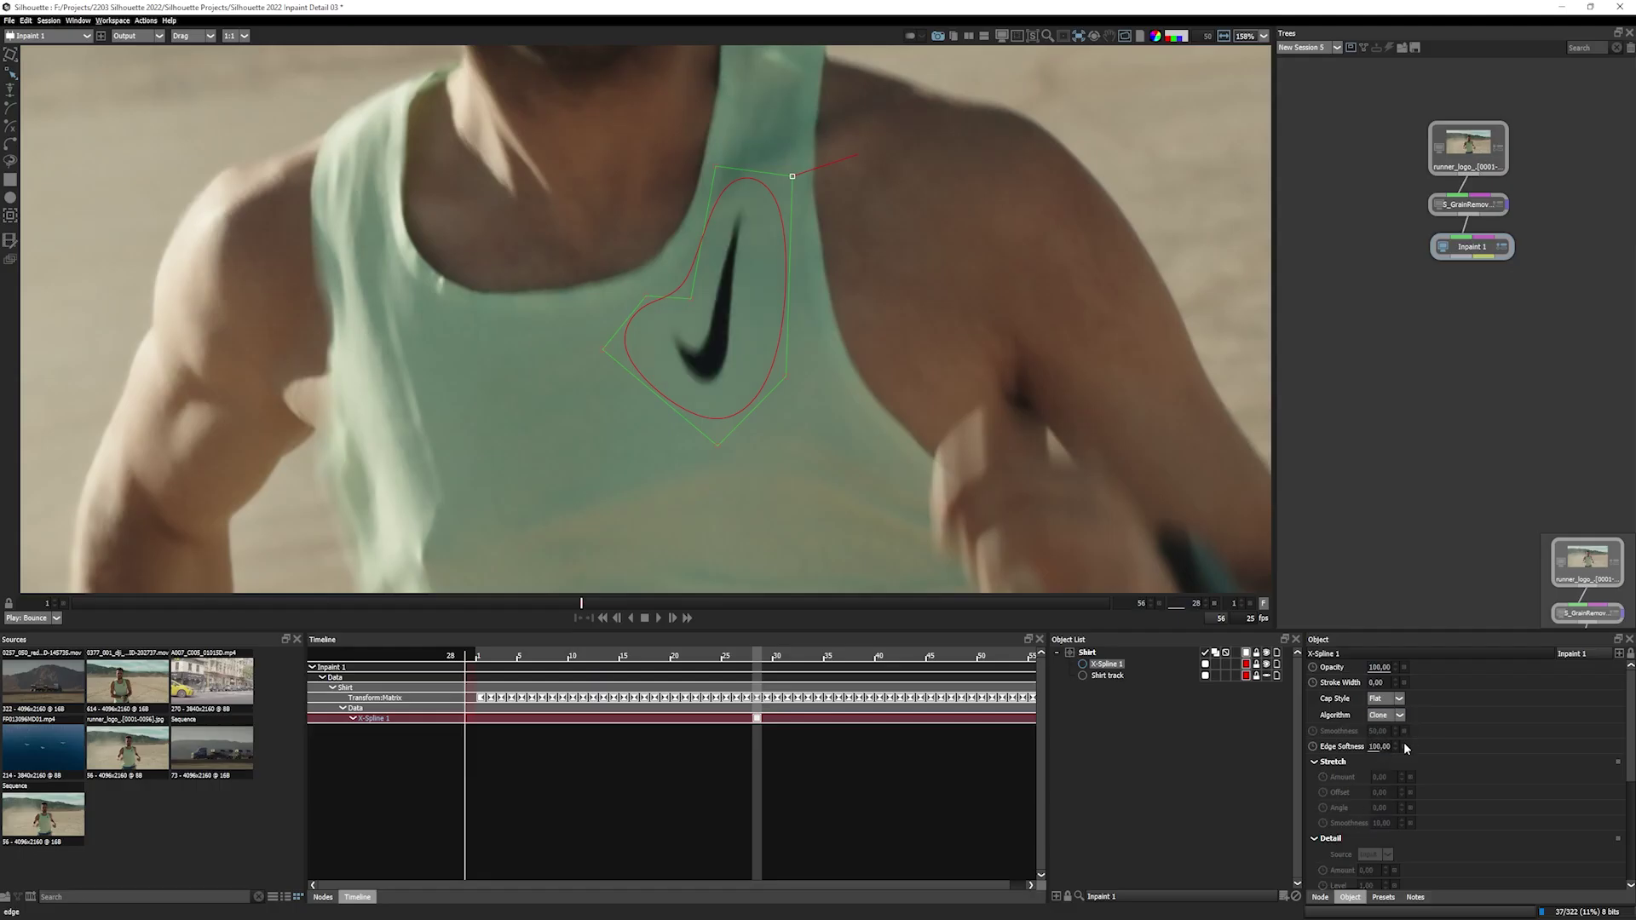
mouse_move(1633, 718)
left_mouse_down()
mouse_move(1633, 816)
mouse_move(1633, 716)
left_mouse_up()
scroll(1471, 794, "down", 3)
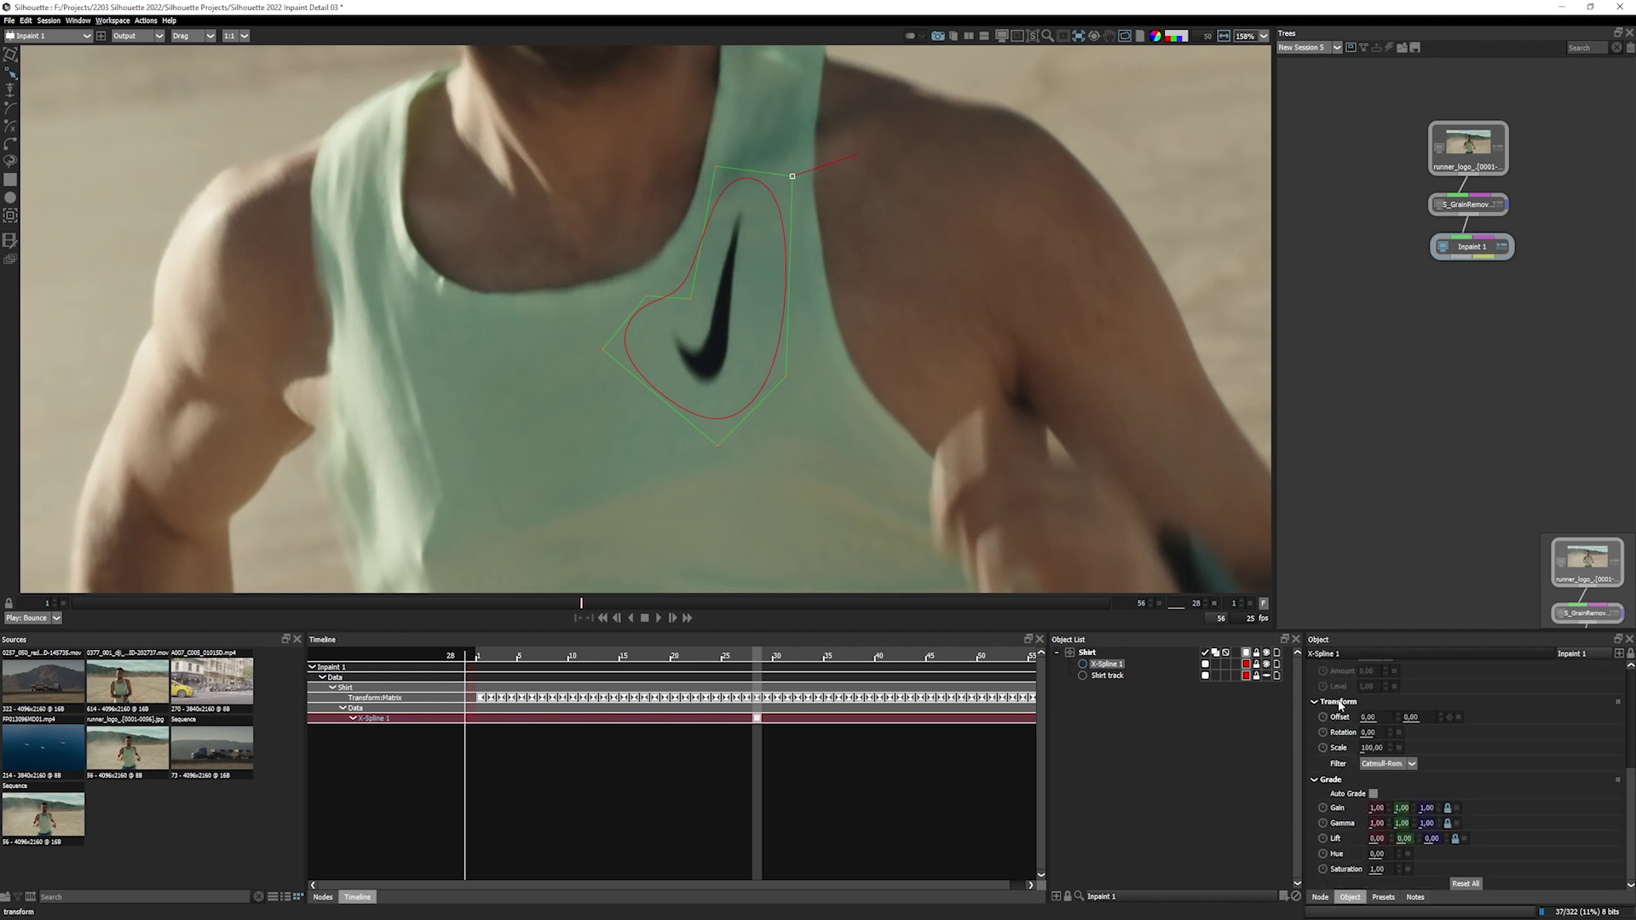
mouse_move(1415, 717)
left_mouse_down()
mouse_move(1600, 689)
mouse_move(1580, 691)
left_mouse_up()
left_click_drag(1364, 717, 1261, 718)
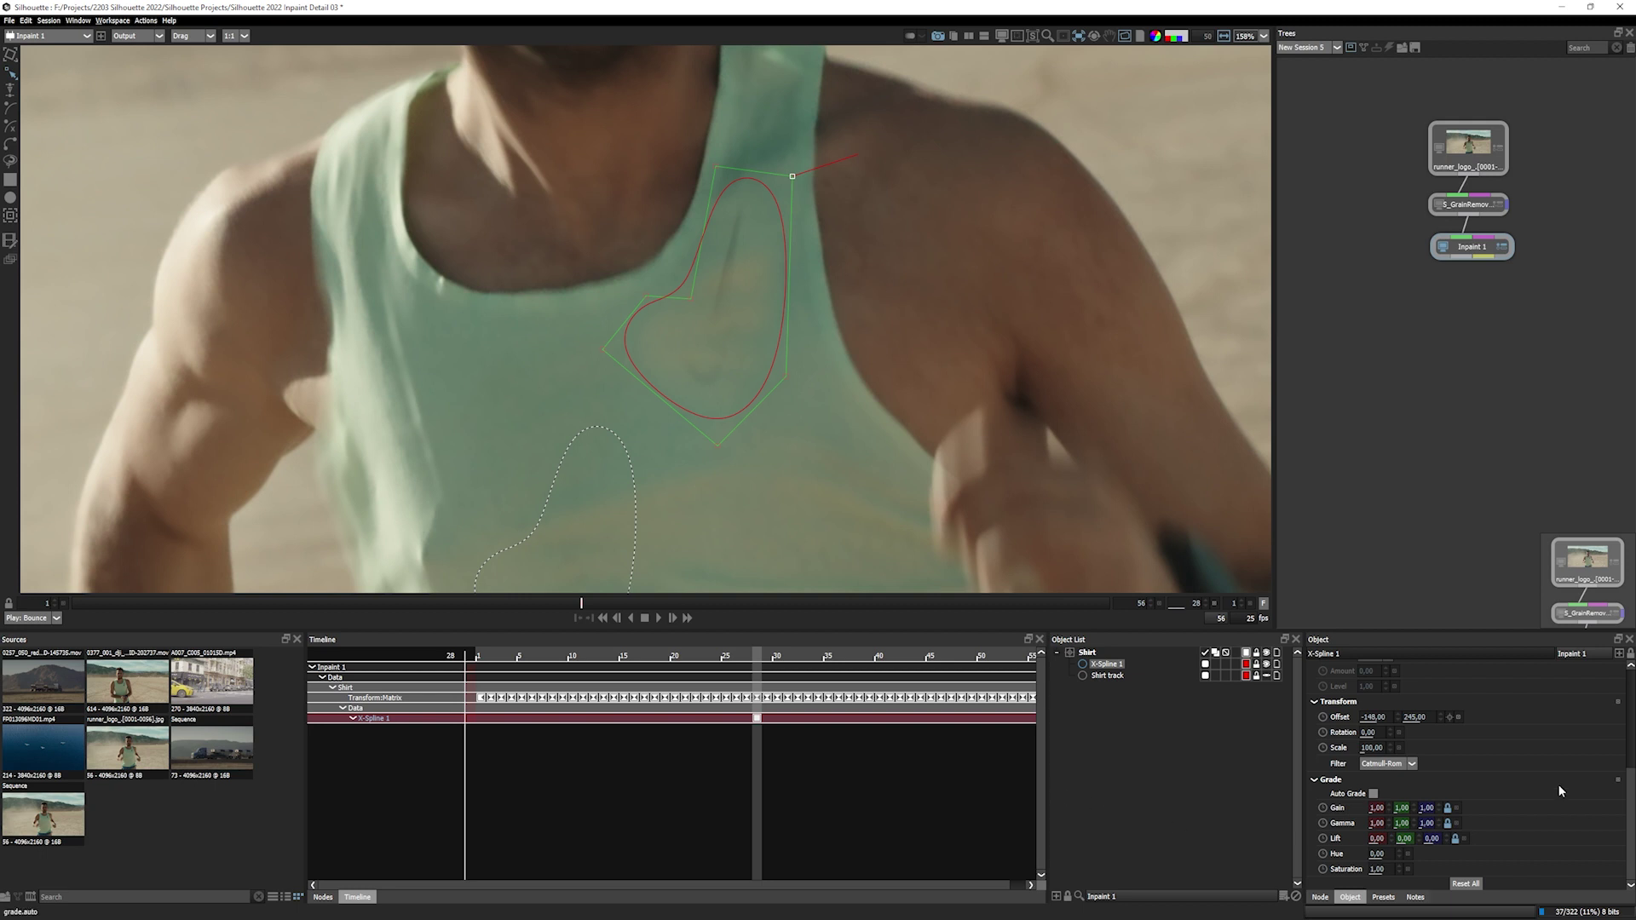
Reset the logo shape's Transform offset and return its algorithm to NS.
left_click(1459, 718)
left_click_drag(1629, 814, 1630, 716)
left_click(1387, 716)
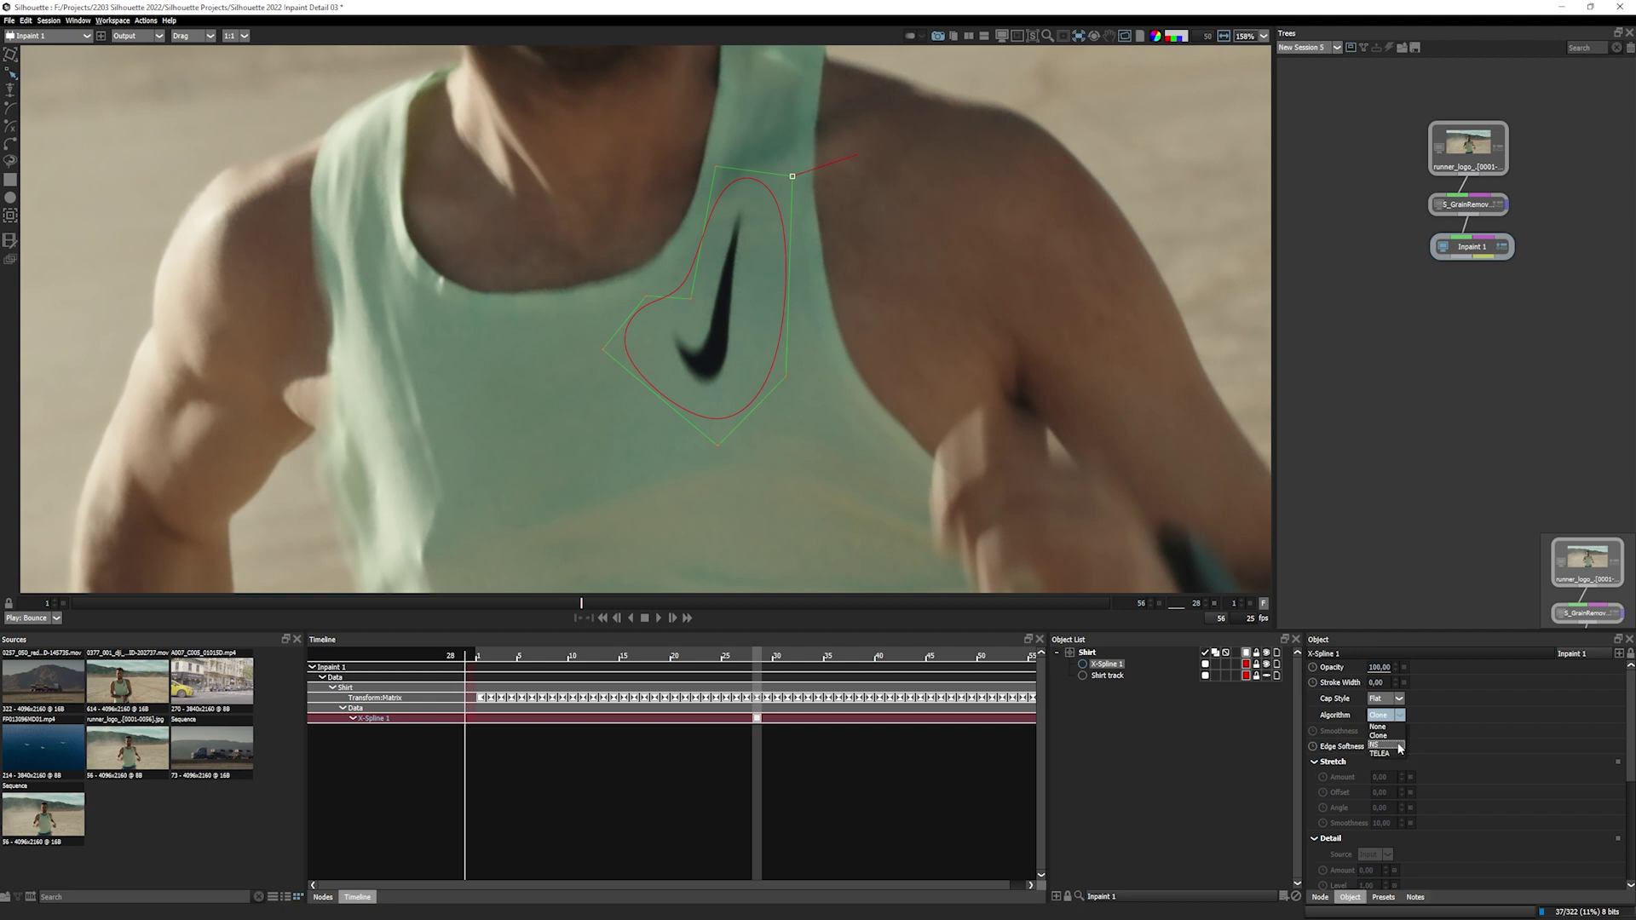
left_click(1399, 746)
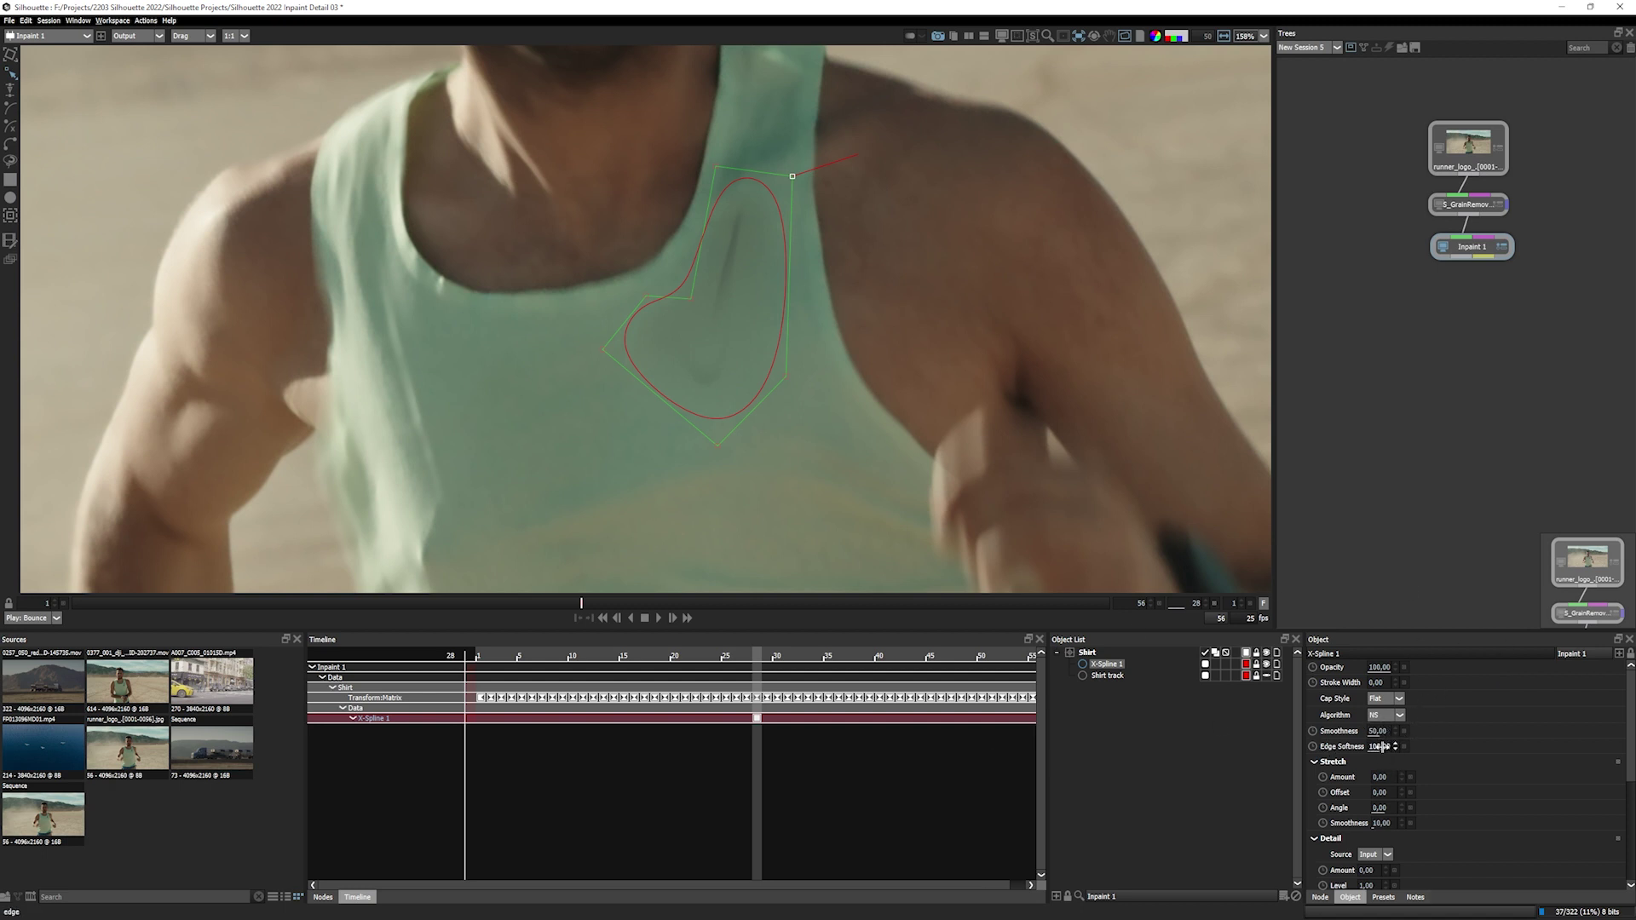
With the shape overlays hidden, set the logo shape's Smoothness to 5 and Edge Softness to 26.
left_click_drag(1380, 746, 1076, 746)
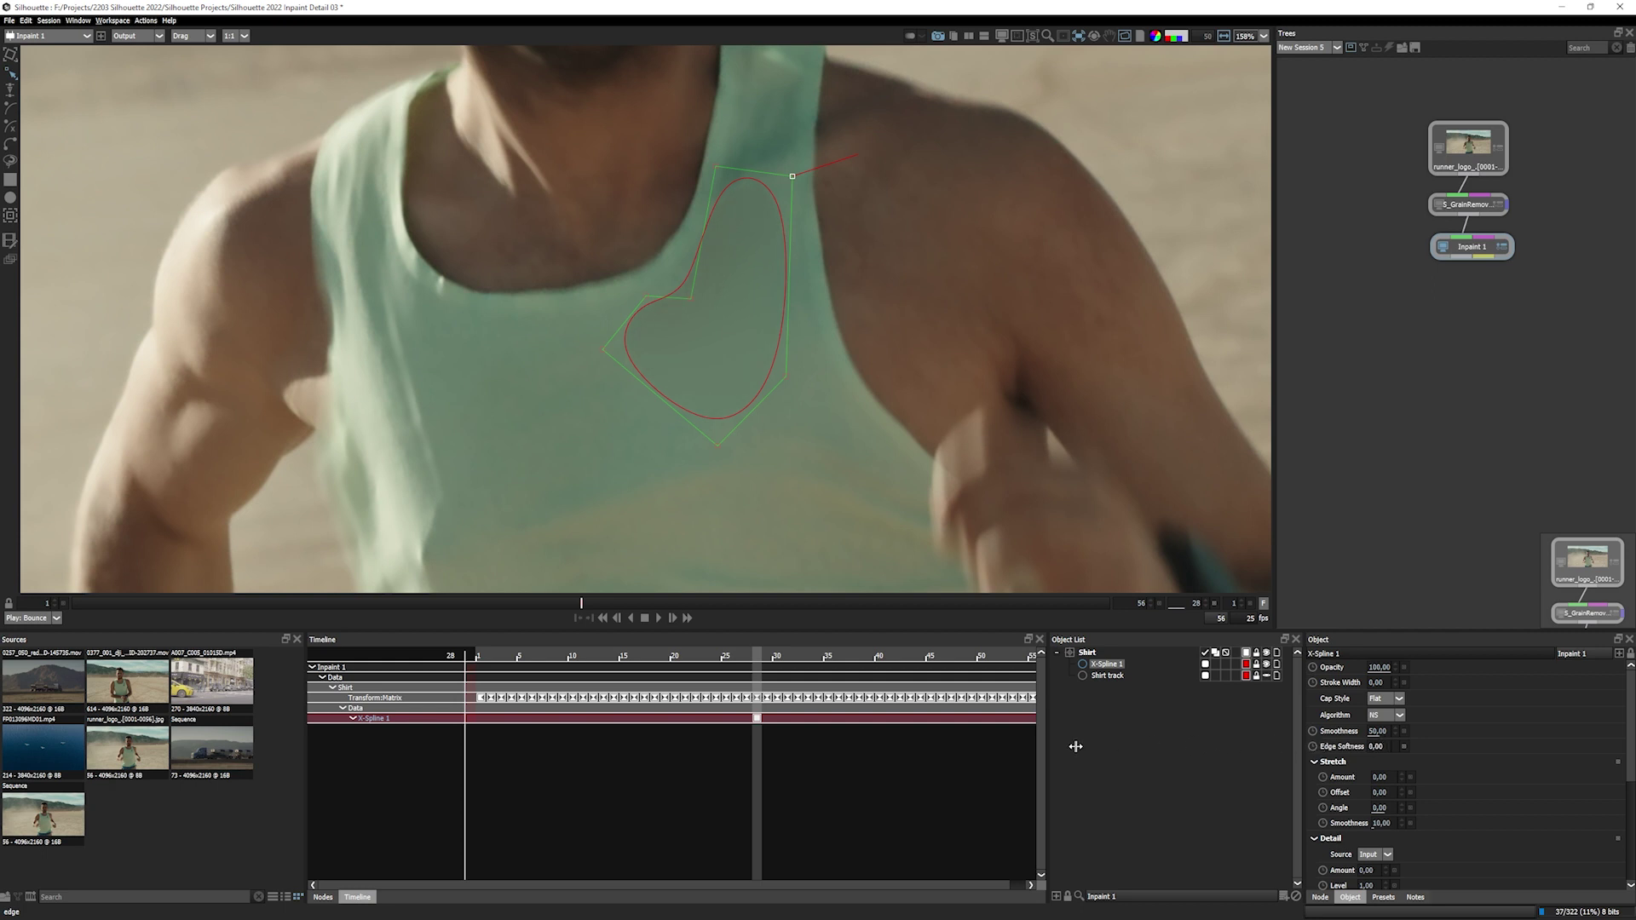
left_click(1126, 37)
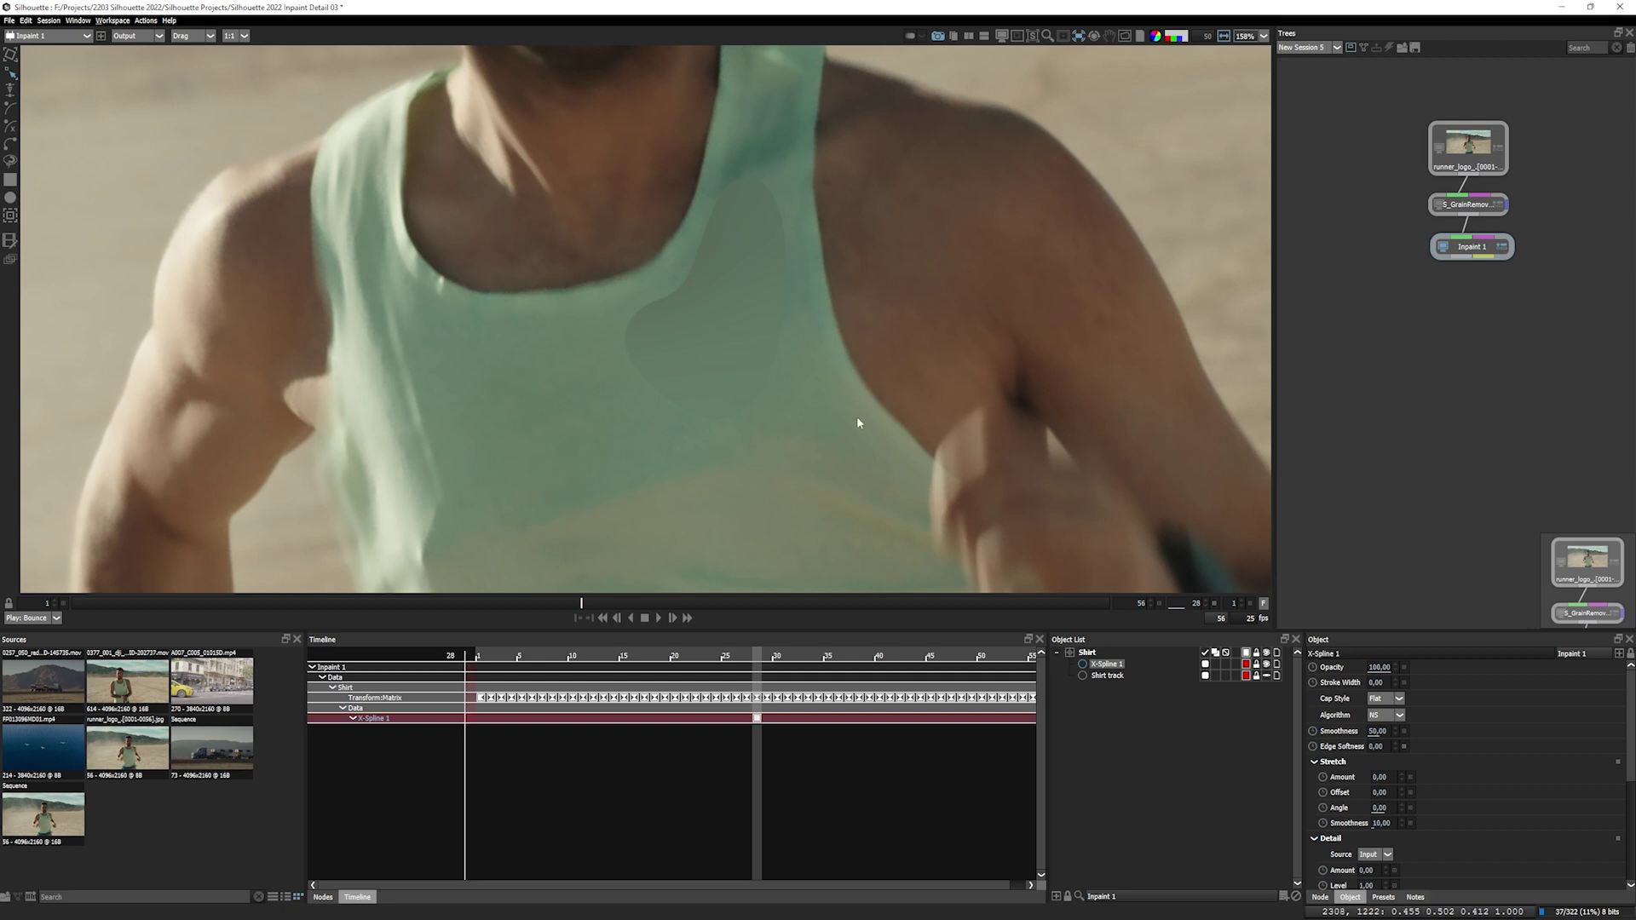
key("o")
key("o")
left_click_drag(1375, 732, 1354, 733)
left_click_drag(1377, 731, 1335, 728)
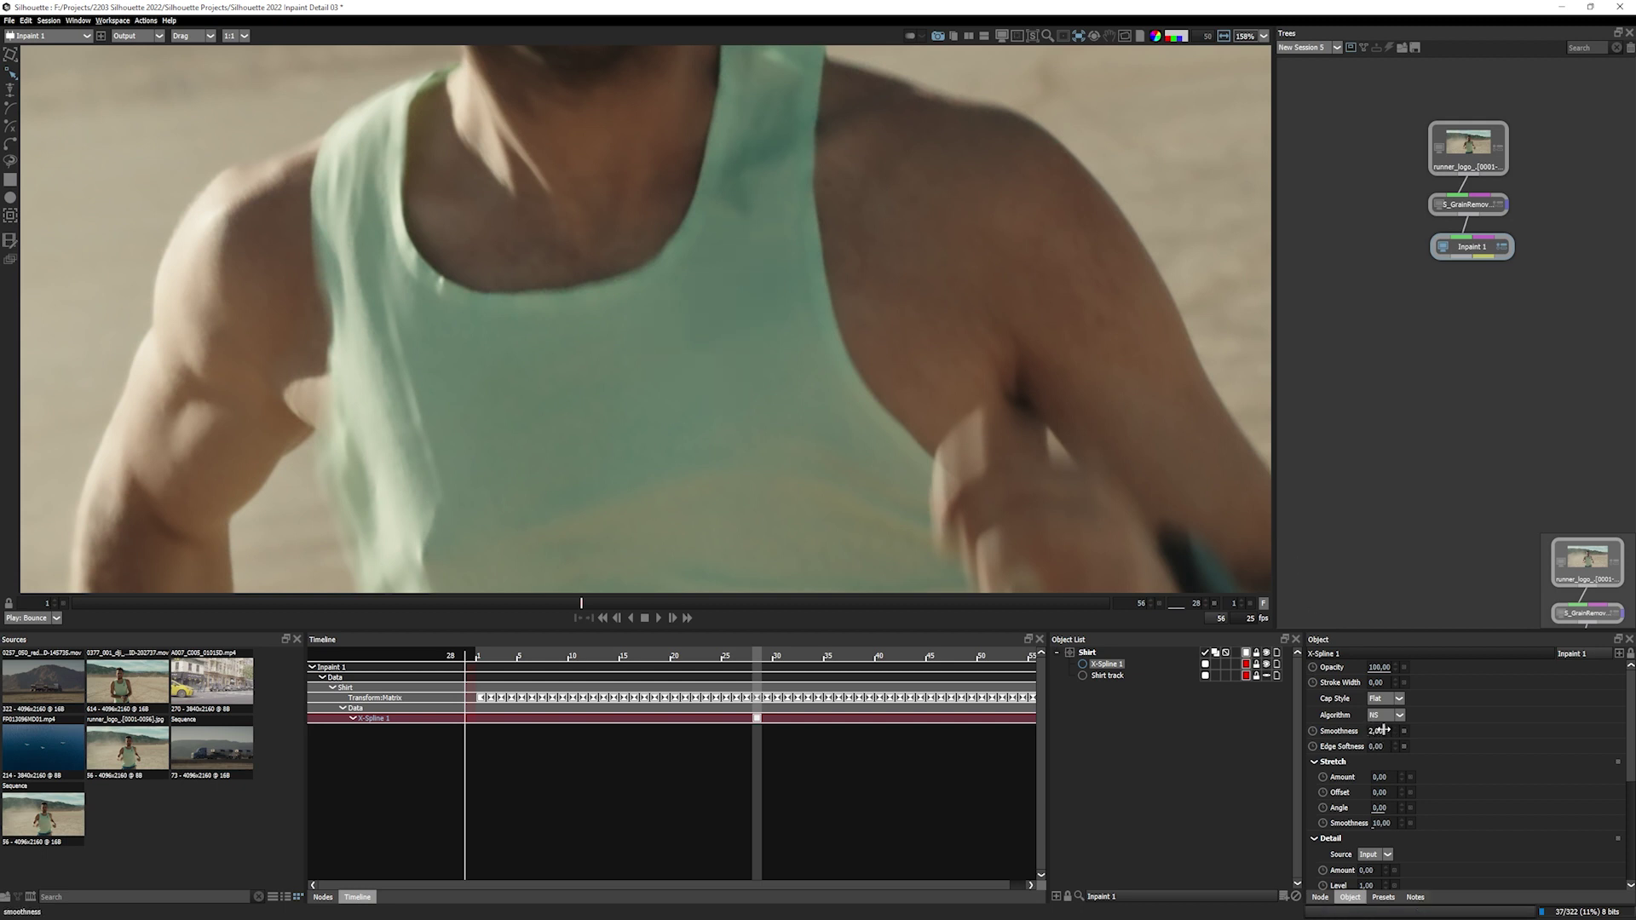
mouse_move(1383, 730)
left_mouse_down()
mouse_move(1405, 742)
mouse_move(1354, 740)
mouse_move(1396, 742)
left_mouse_up()
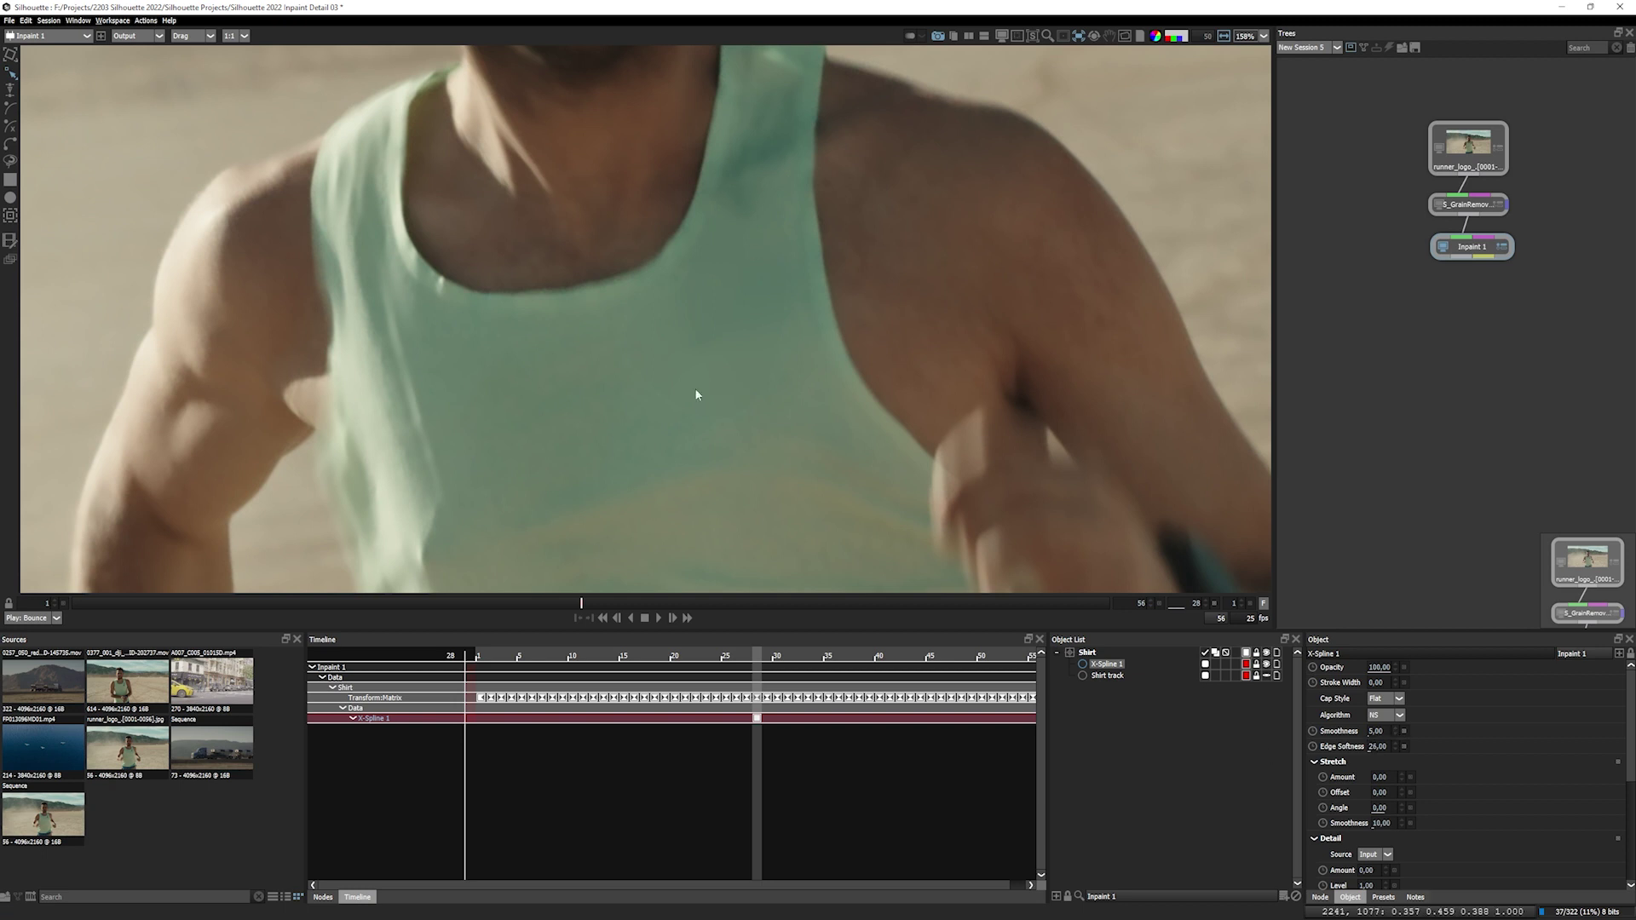
Play the clip and turn off viewer stabilization to check the logo removal in the full frame.
left_click(661, 619)
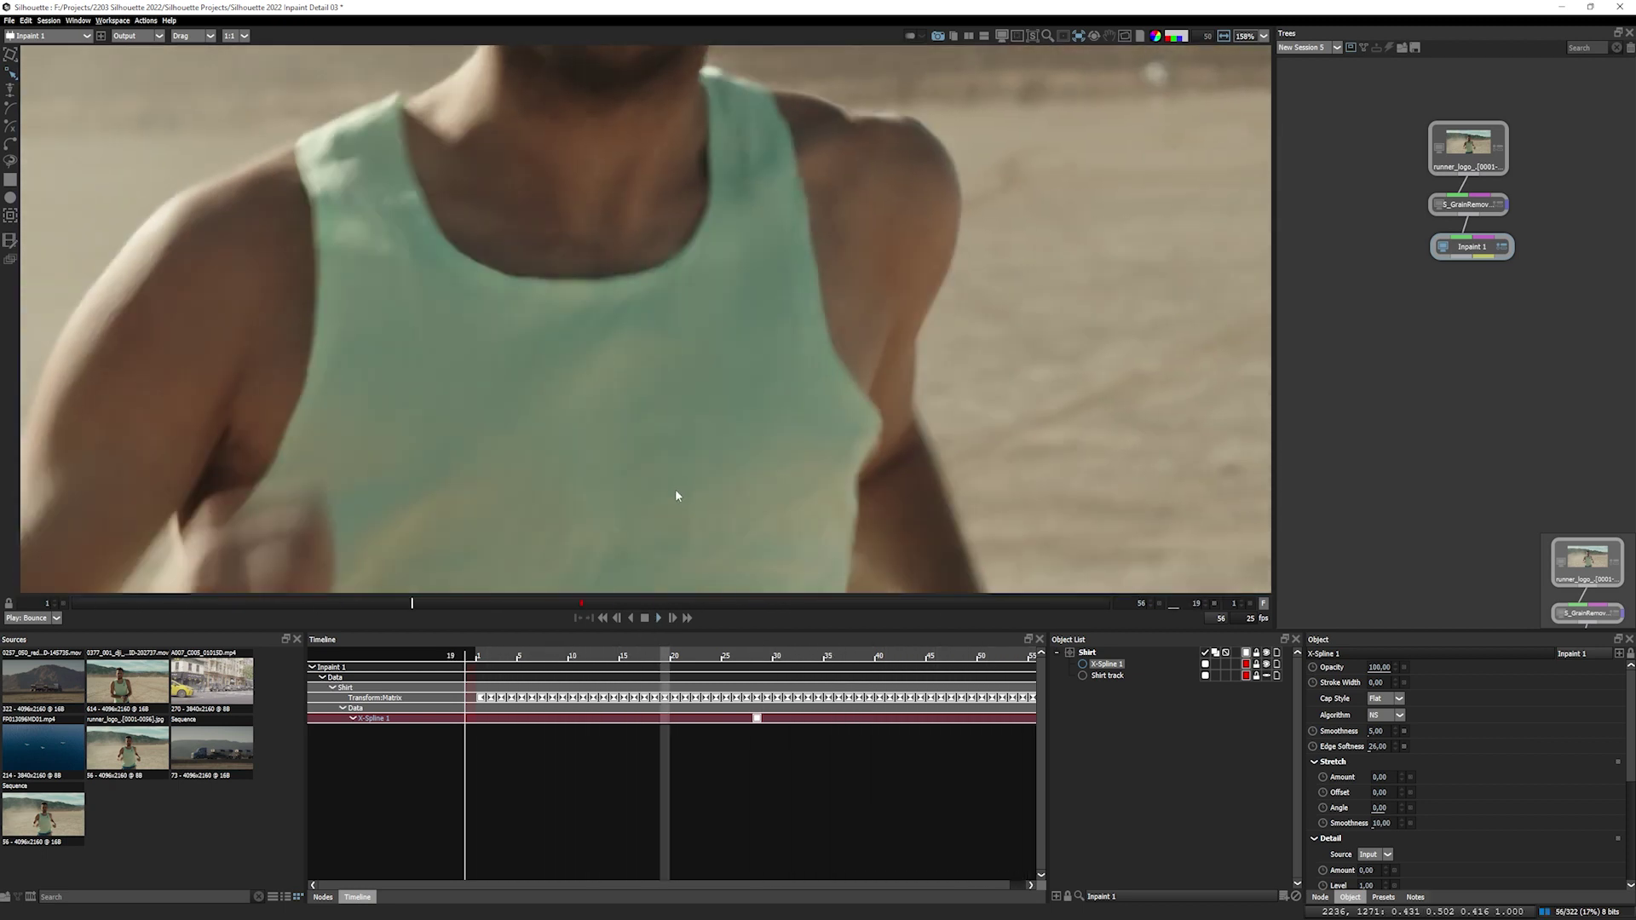
scroll(675, 498, "down", 4)
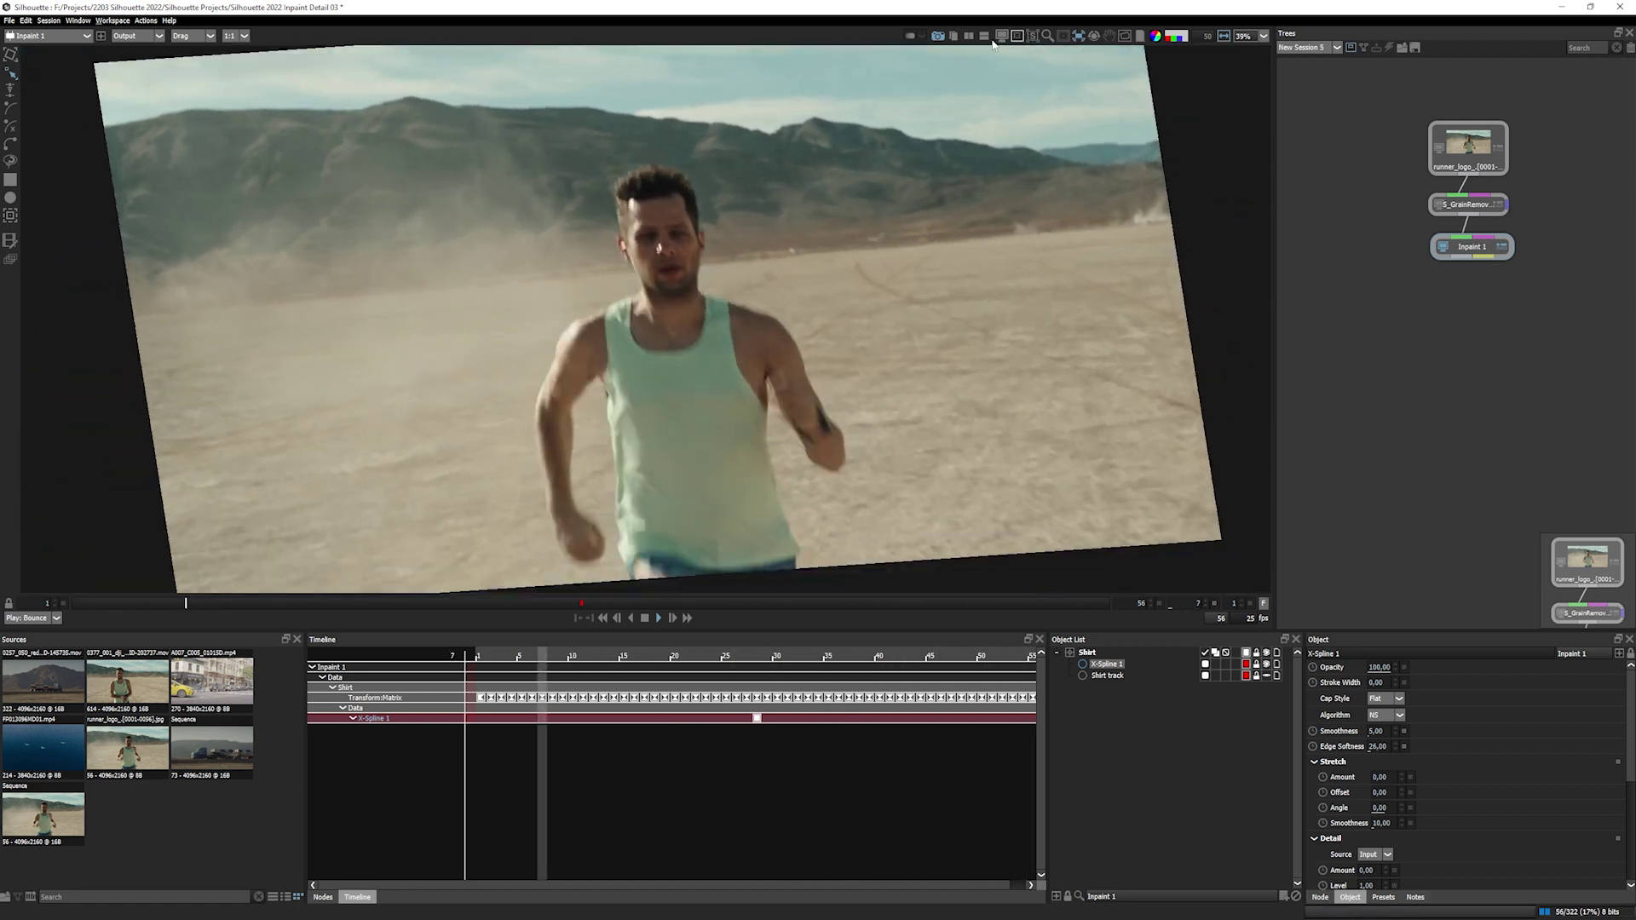
left_click(1078, 36)
left_click(1097, 50)
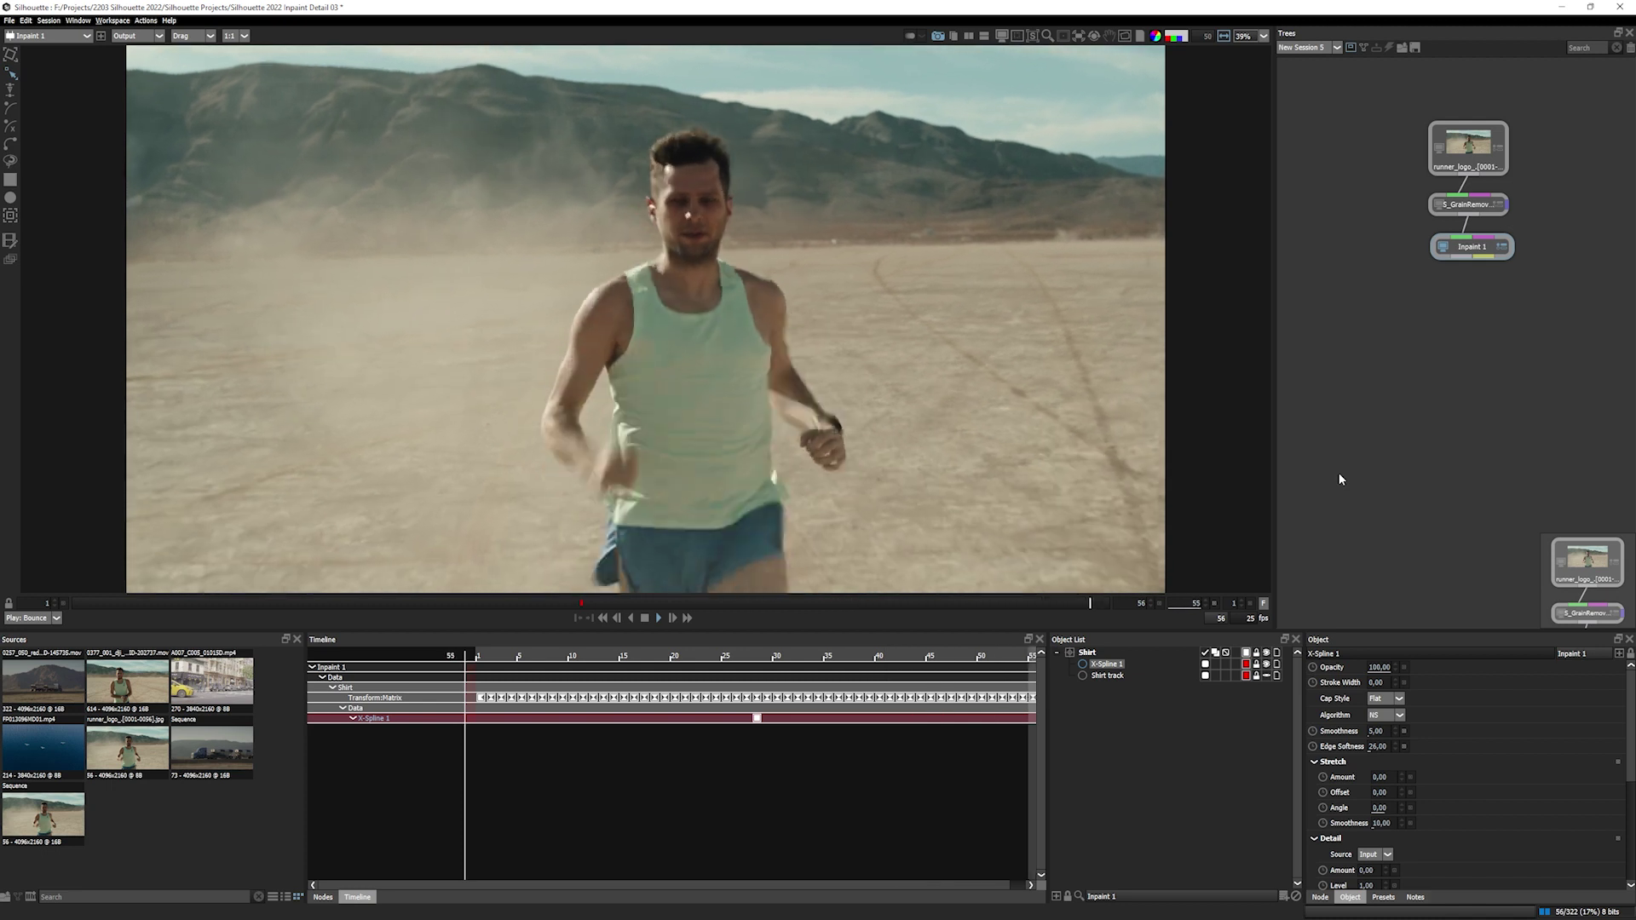
At frame 1, move the logo shape's upper point near the neckline to keep neck skin out of the patched strap.
scroll(714, 239, "up", 2)
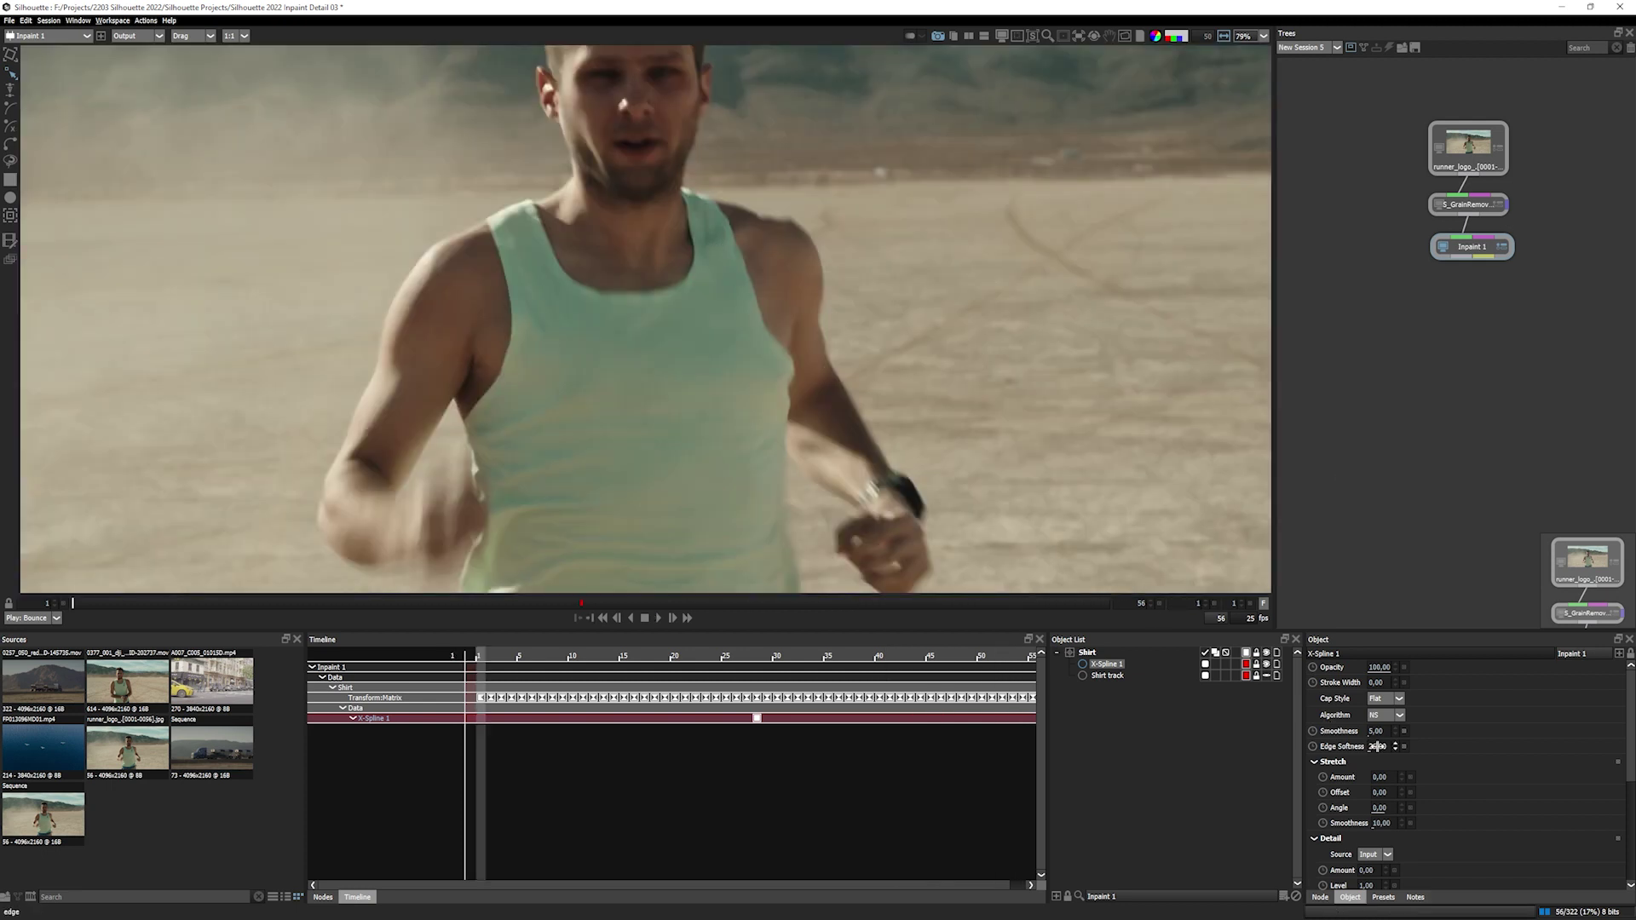
mouse_move(1383, 746)
left_mouse_down()
mouse_move(1423, 742)
mouse_move(1381, 738)
mouse_move(1398, 739)
left_mouse_up()
left_click_drag(690, 254, 682, 242)
key("o")
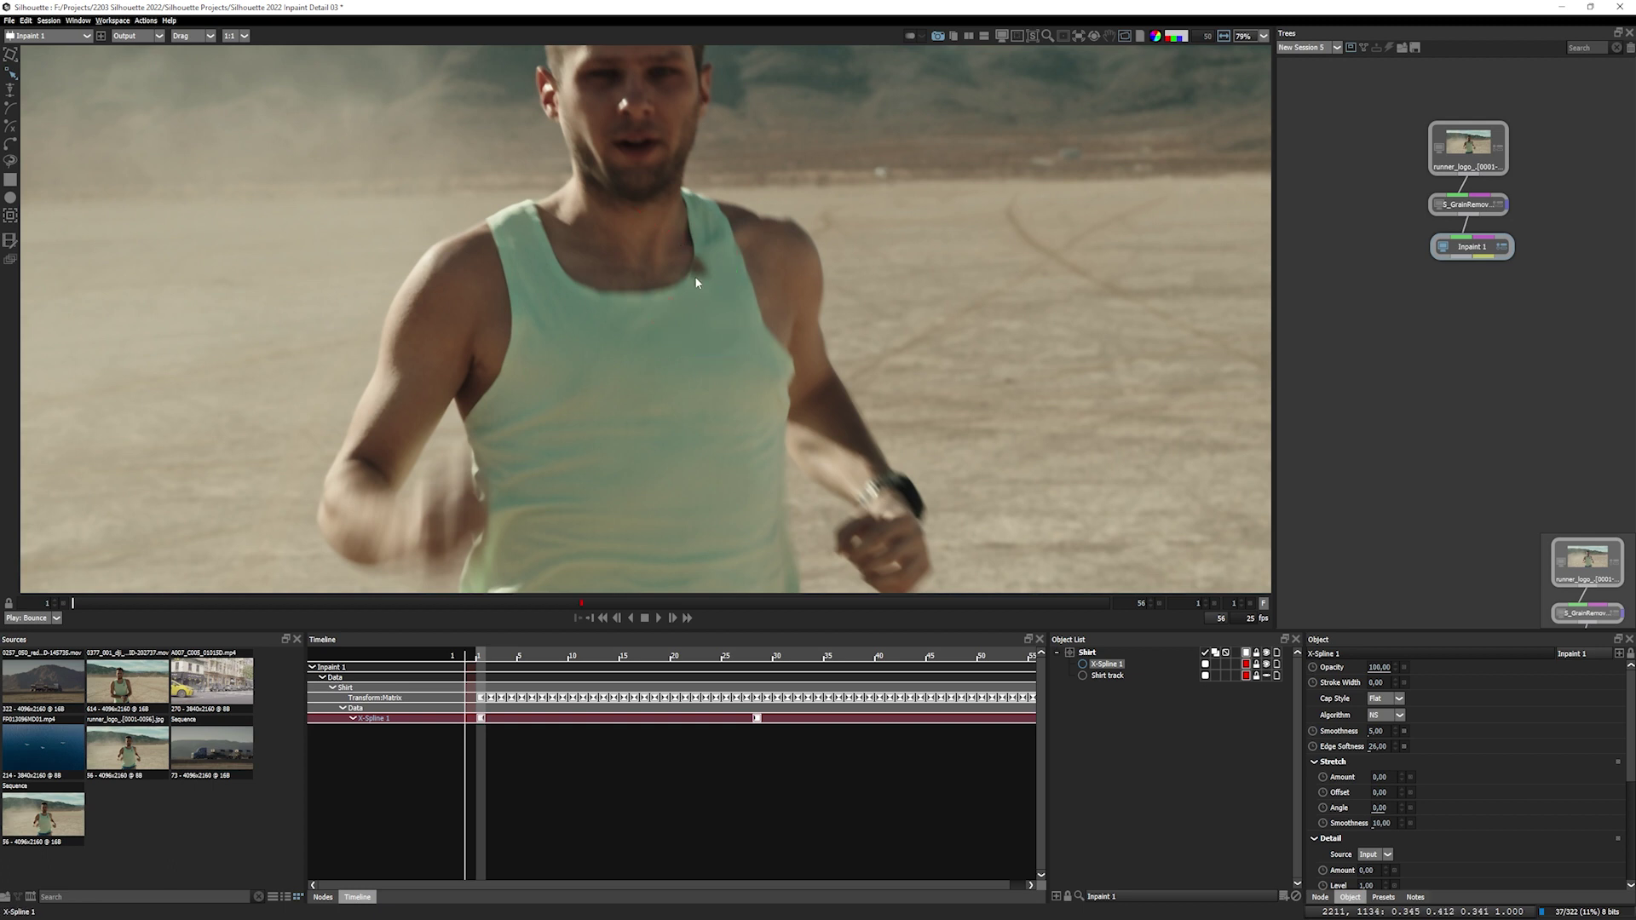
left_click(673, 619)
key("o")
left_click_drag(683, 243, 696, 243)
Adjust the logo shape's upper point at frame 23 and replay the clip to check the patch.
left_click(658, 617)
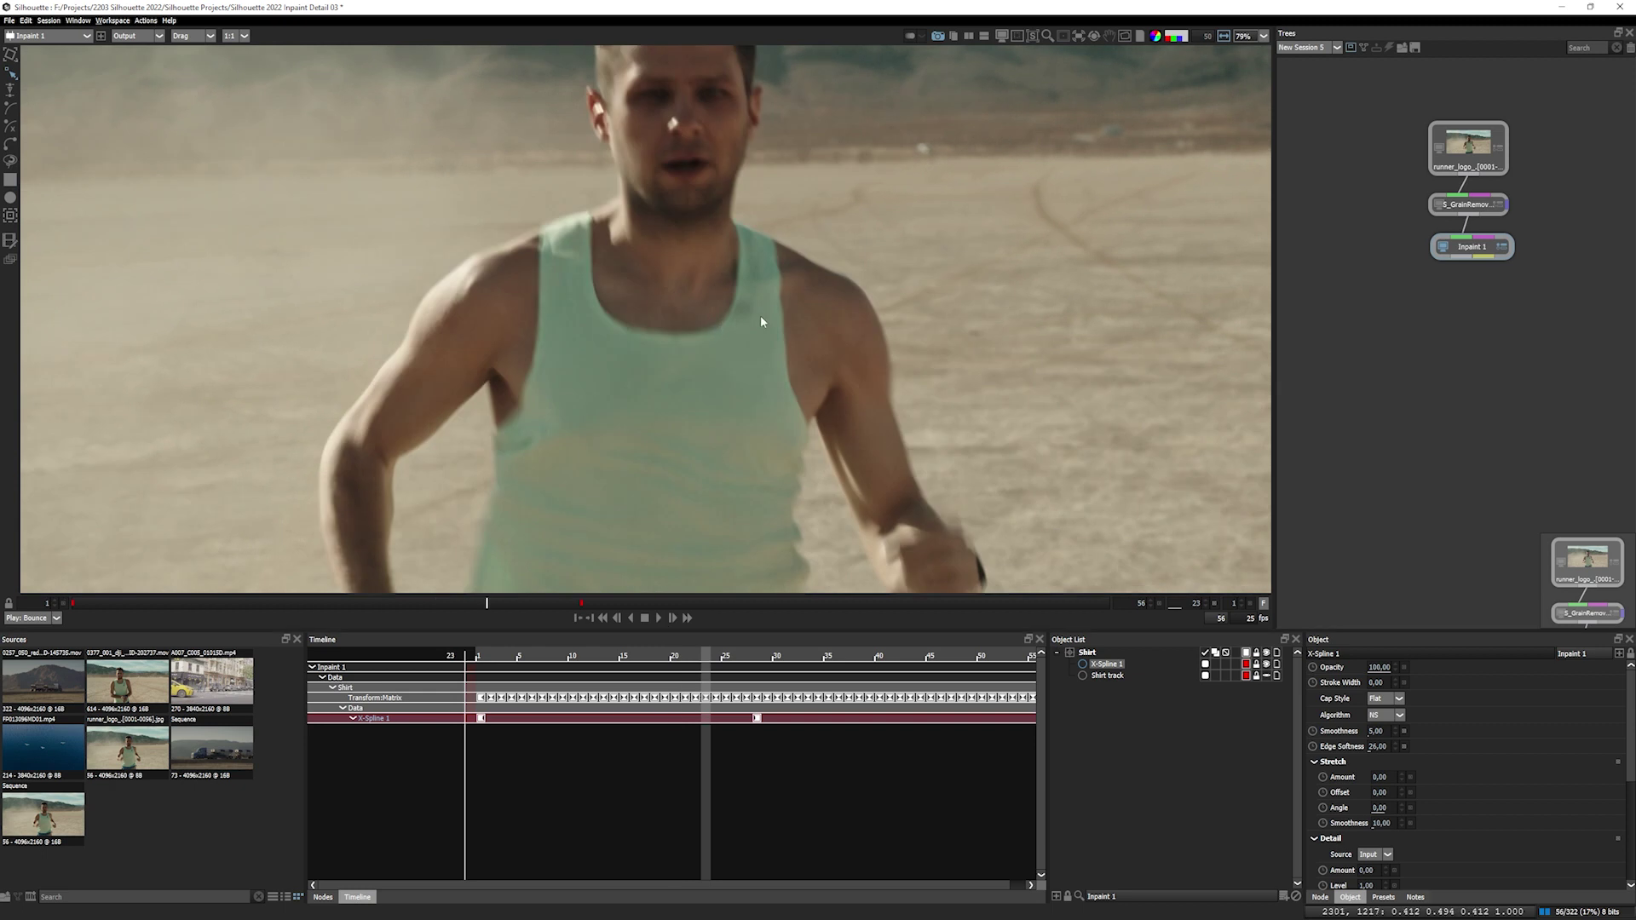
key("o")
left_click_drag(744, 277, 743, 274)
mouse_move(511, 602)
left_mouse_down()
mouse_move(554, 605)
mouse_move(305, 601)
left_mouse_up()
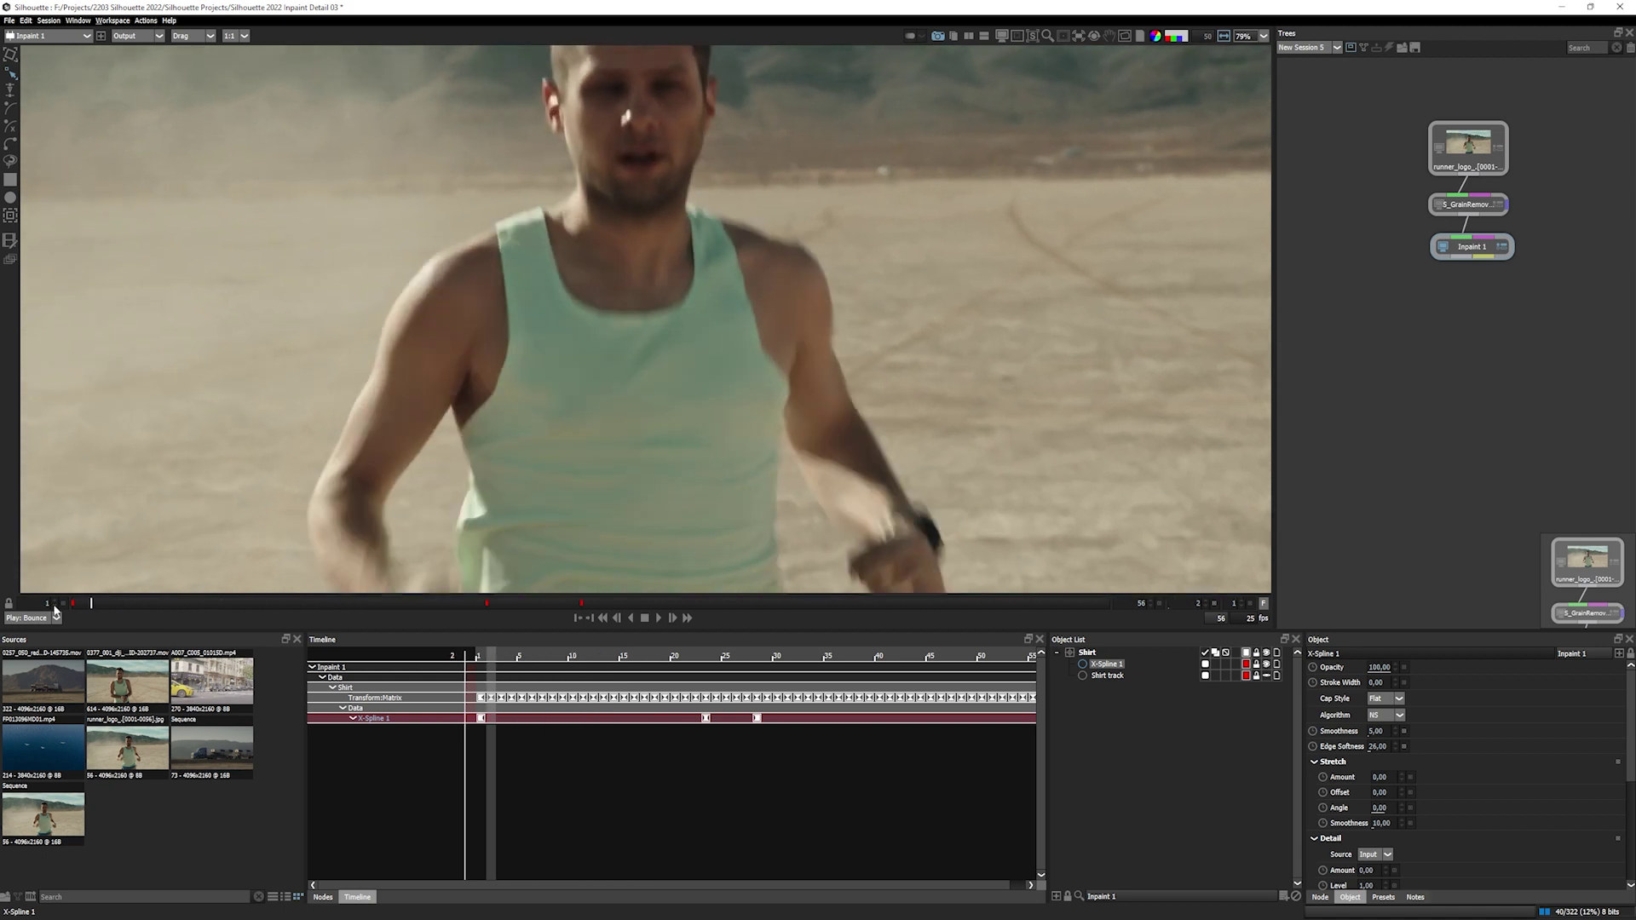
left_click(657, 619)
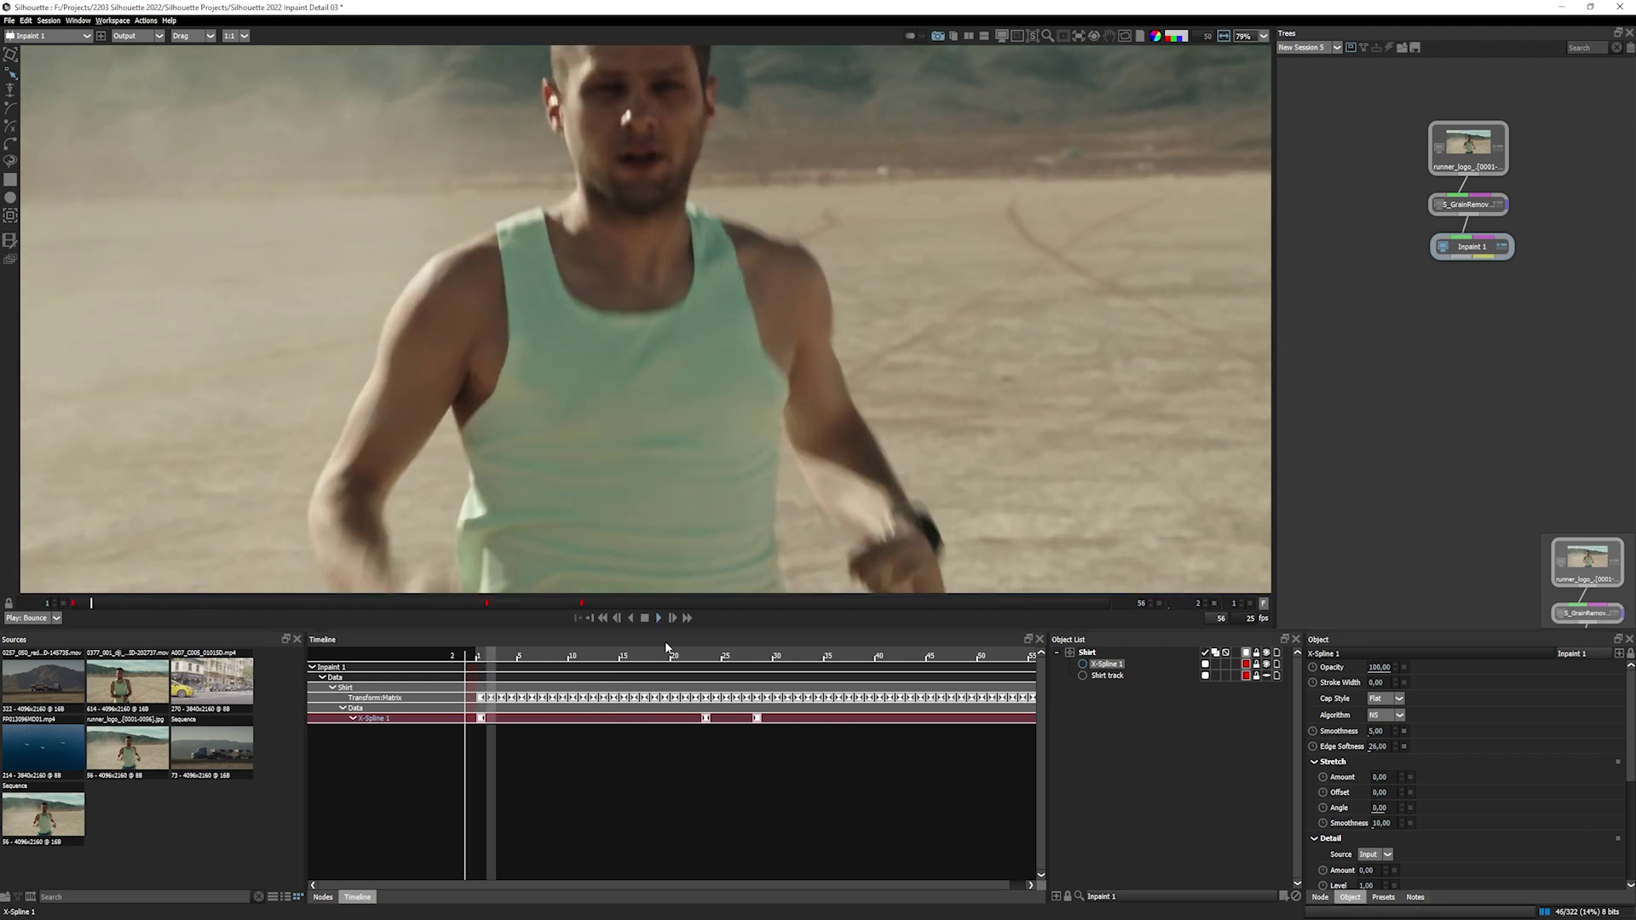
key("space")
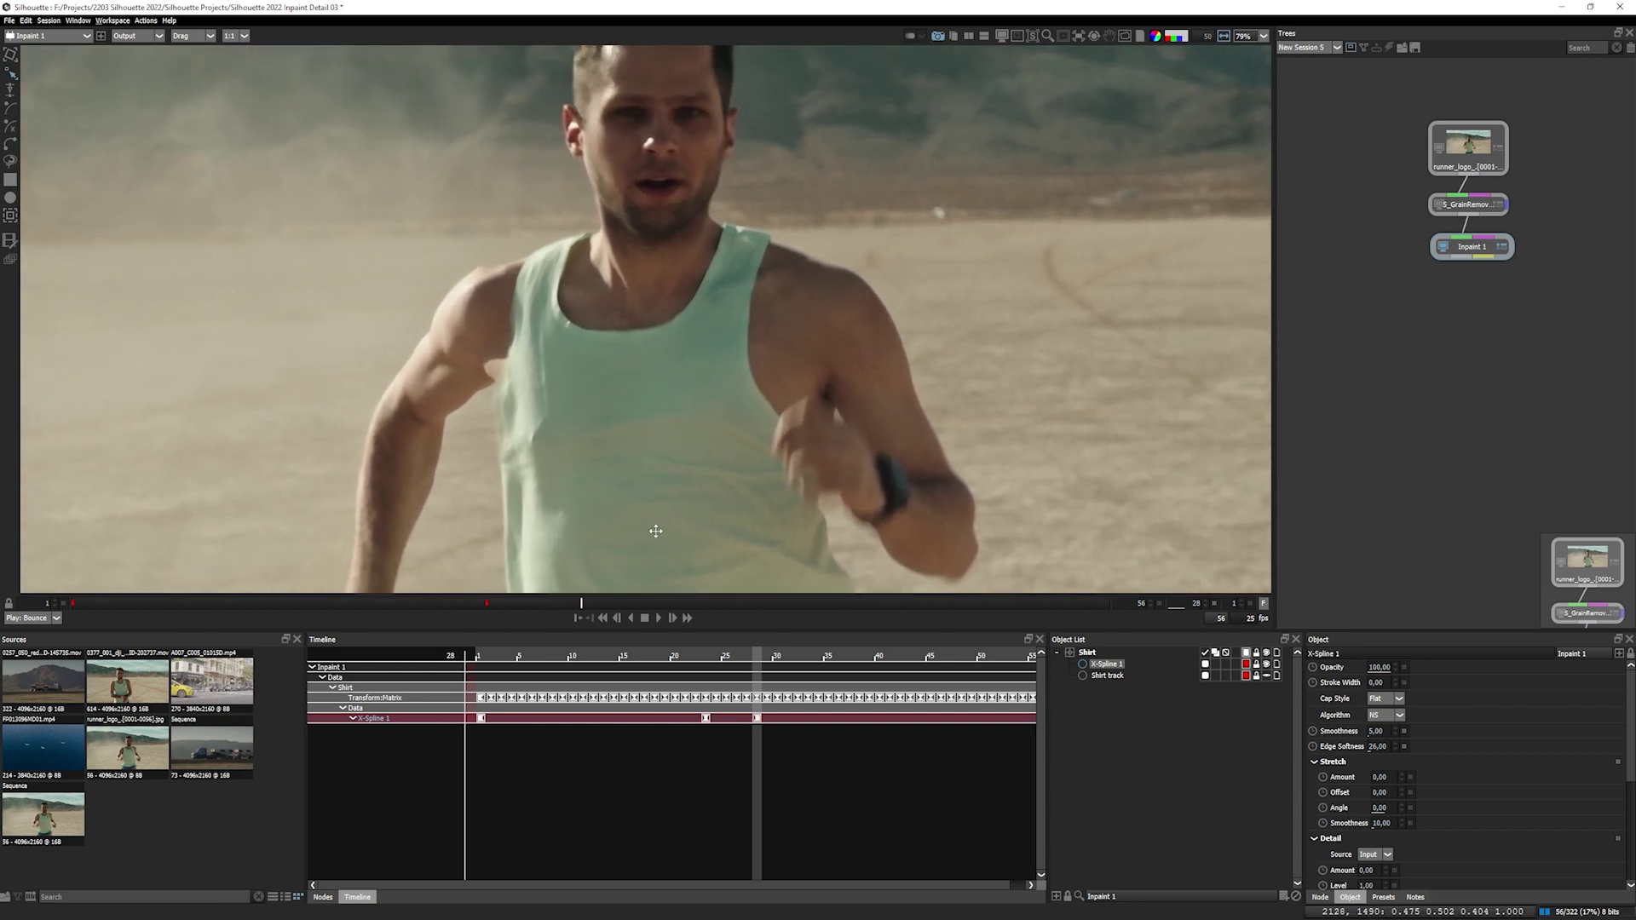
Rename the logo removal shape as Logo and lock it.
double_click(1107, 666)
type("L")
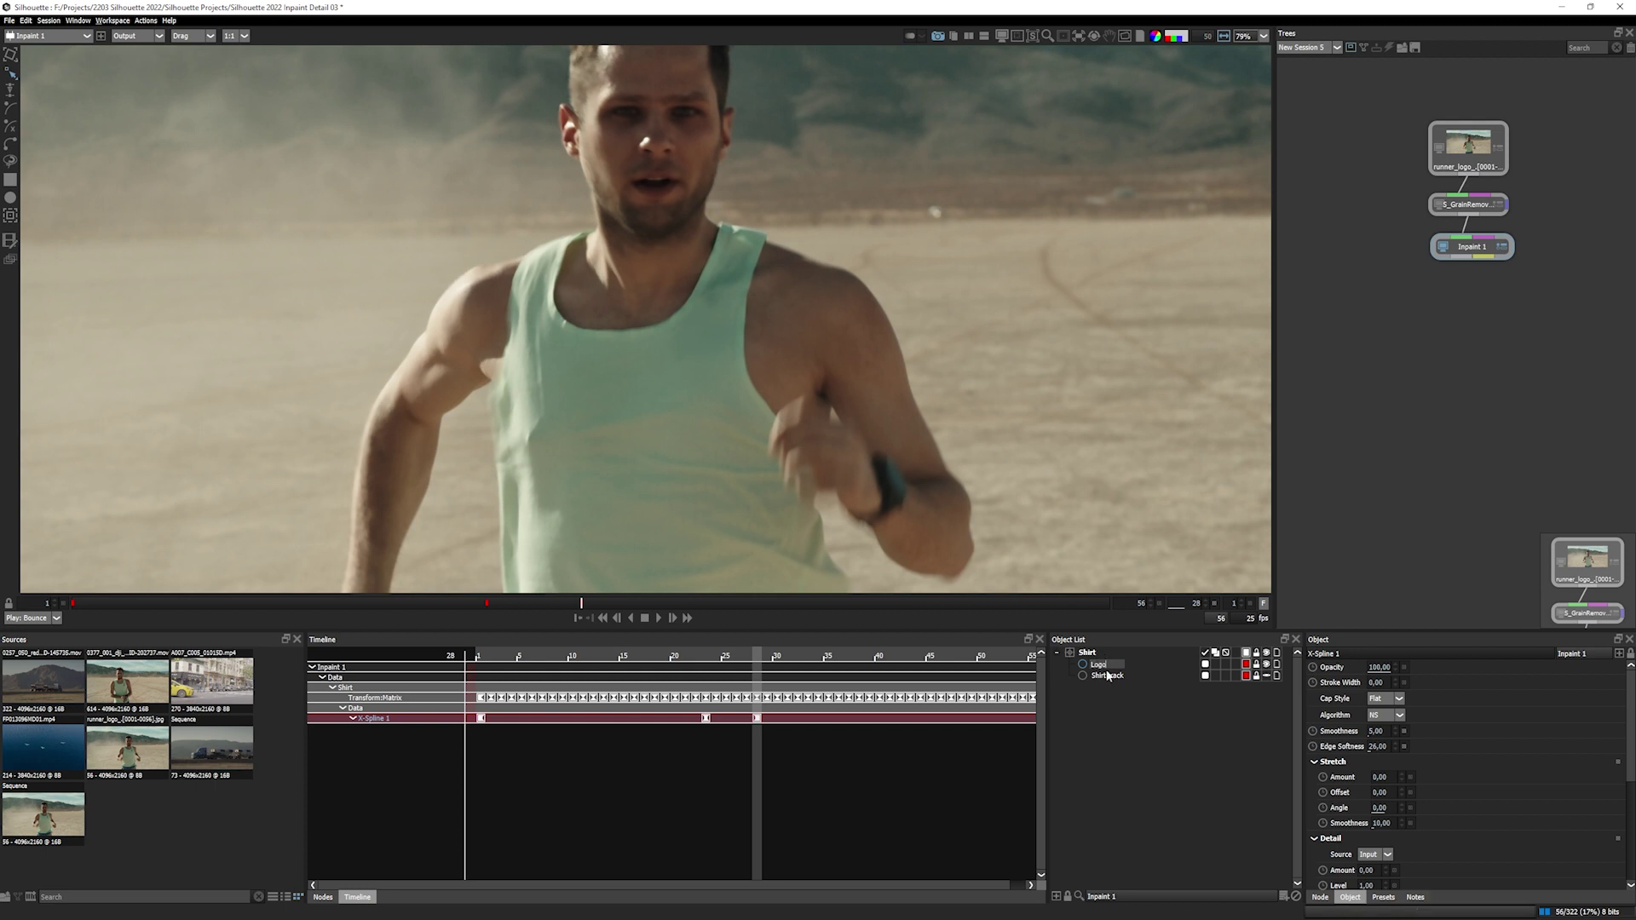
type("ogo")
key("Return")
left_click(1258, 669)
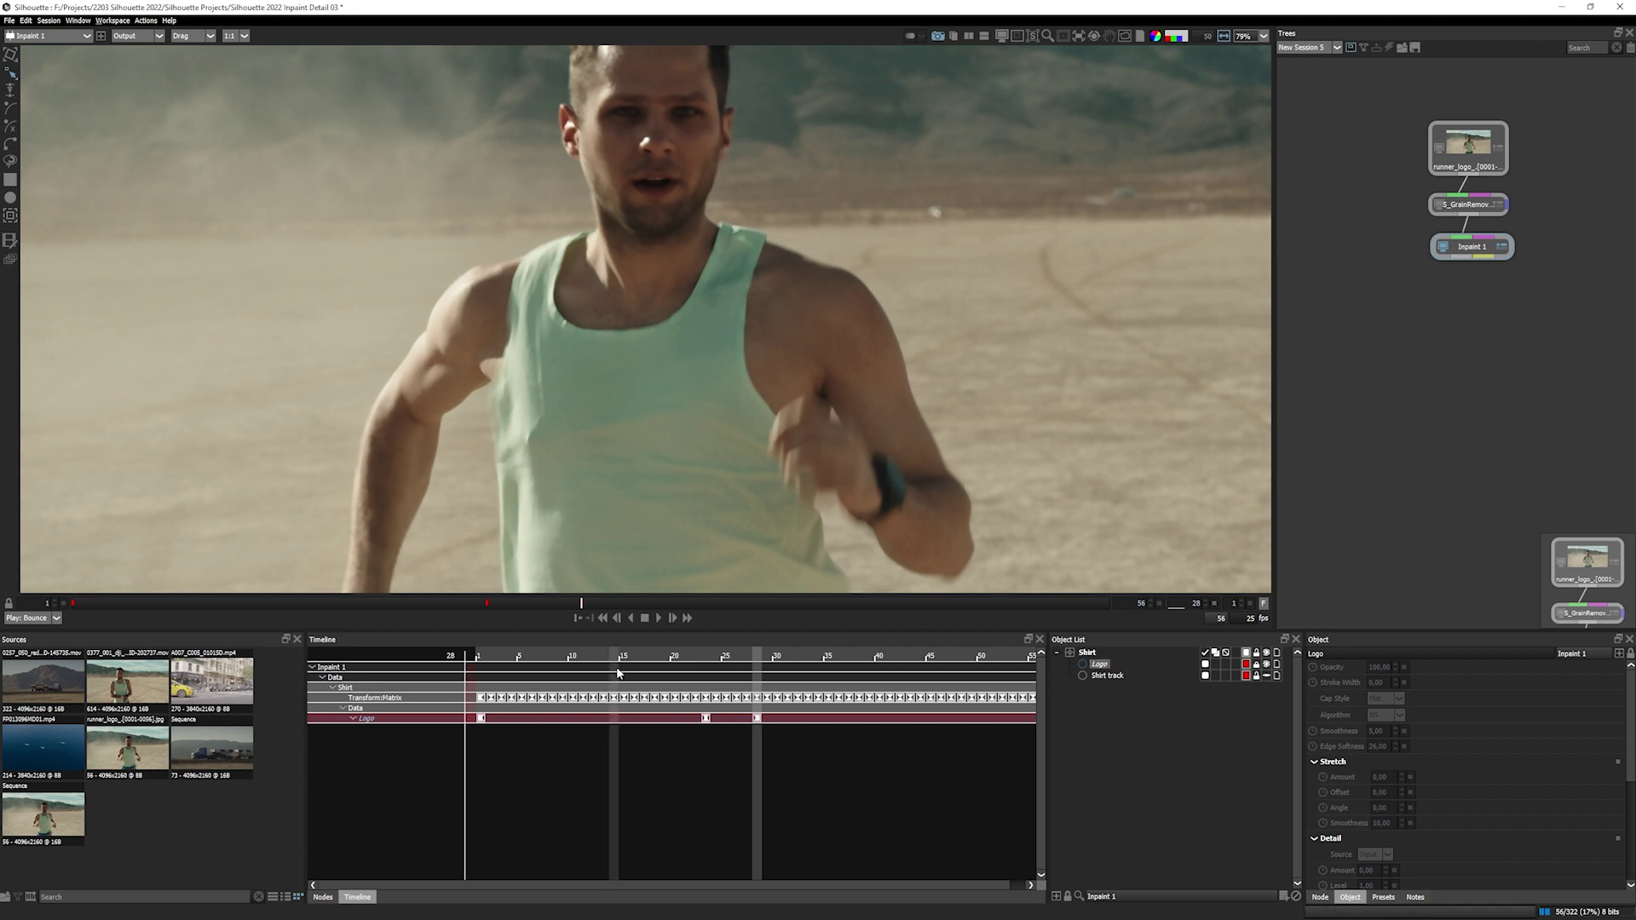
At frame 28, draw a slightly curved open X-Spline down the shirt below the strap opposite the logo.
left_click(538, 301)
left_click(547, 420)
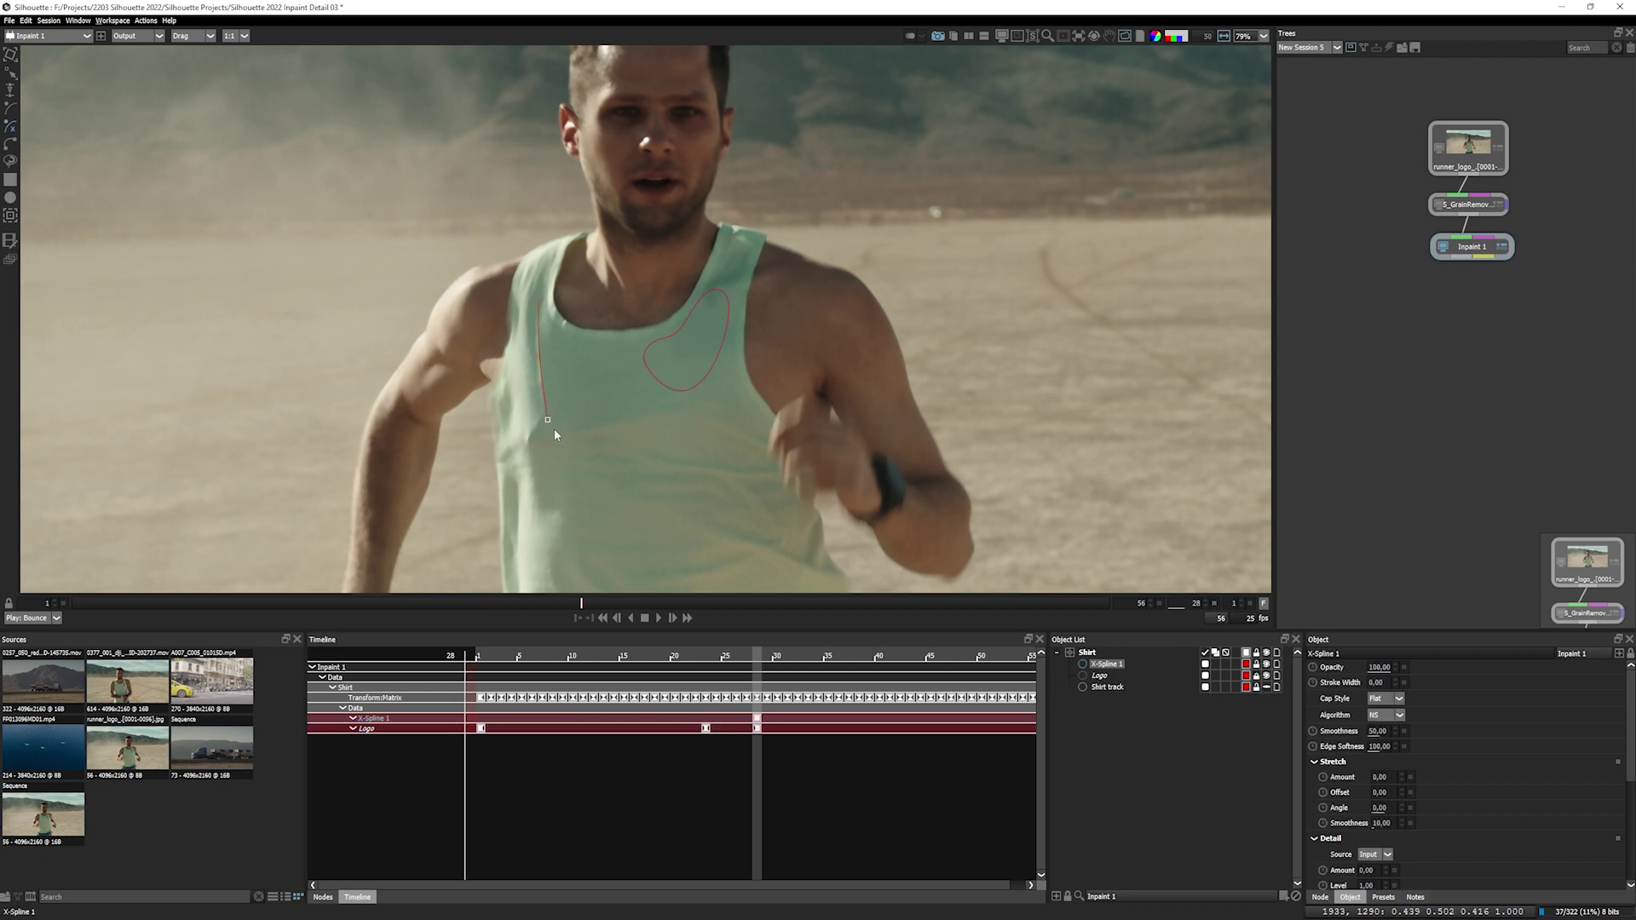
left_click(554, 429)
left_click(548, 418)
left_click_drag(539, 362, 536, 359)
left_click(546, 421)
scroll(538, 317, "up", 1)
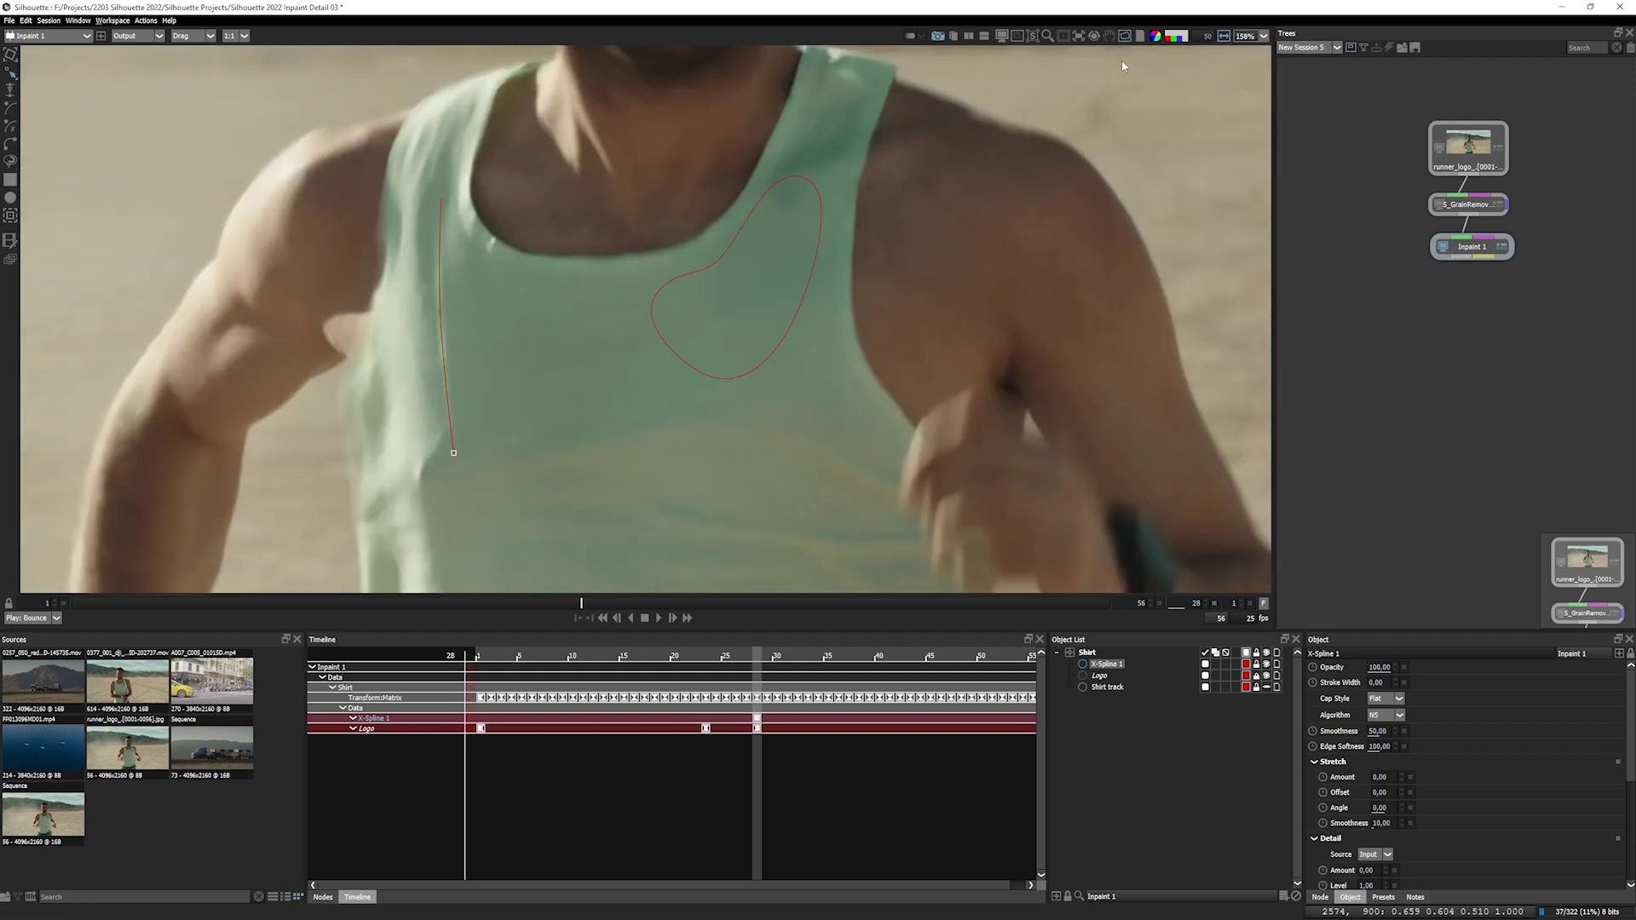
Set the open spline's Stroke Width to 37, Smoothness to 0 and Edge Softness to 0, with the shape overlays hidden.
left_click(1125, 36)
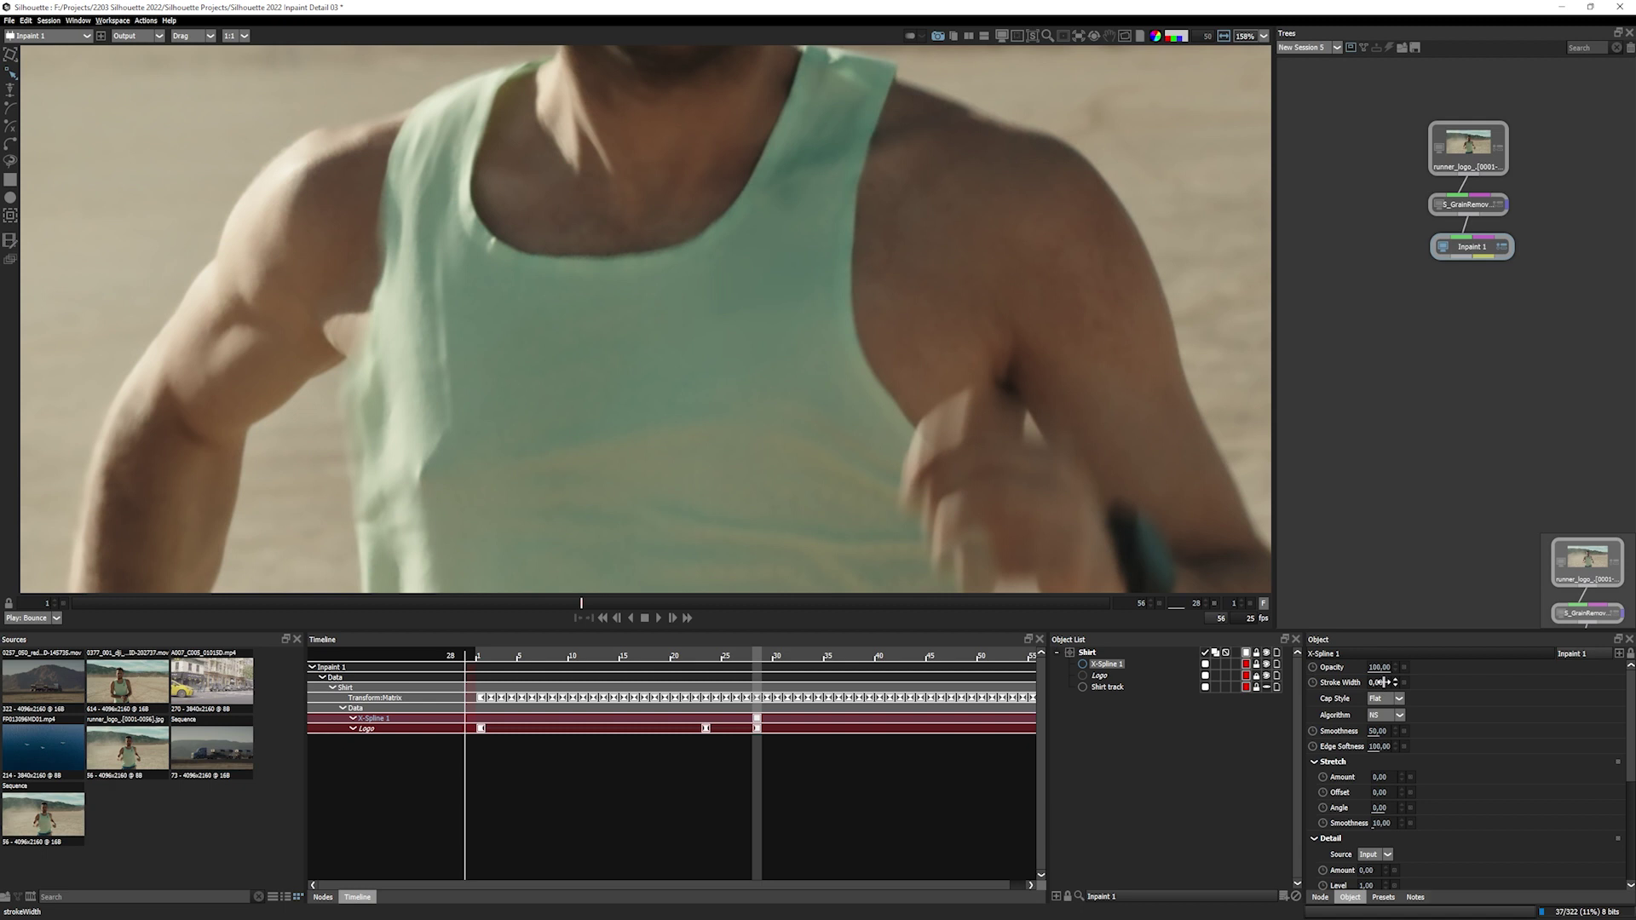
mouse_move(1390, 683)
left_mouse_down()
mouse_move(1374, 683)
mouse_move(1416, 683)
mouse_move(1368, 687)
mouse_move(1406, 683)
left_mouse_up()
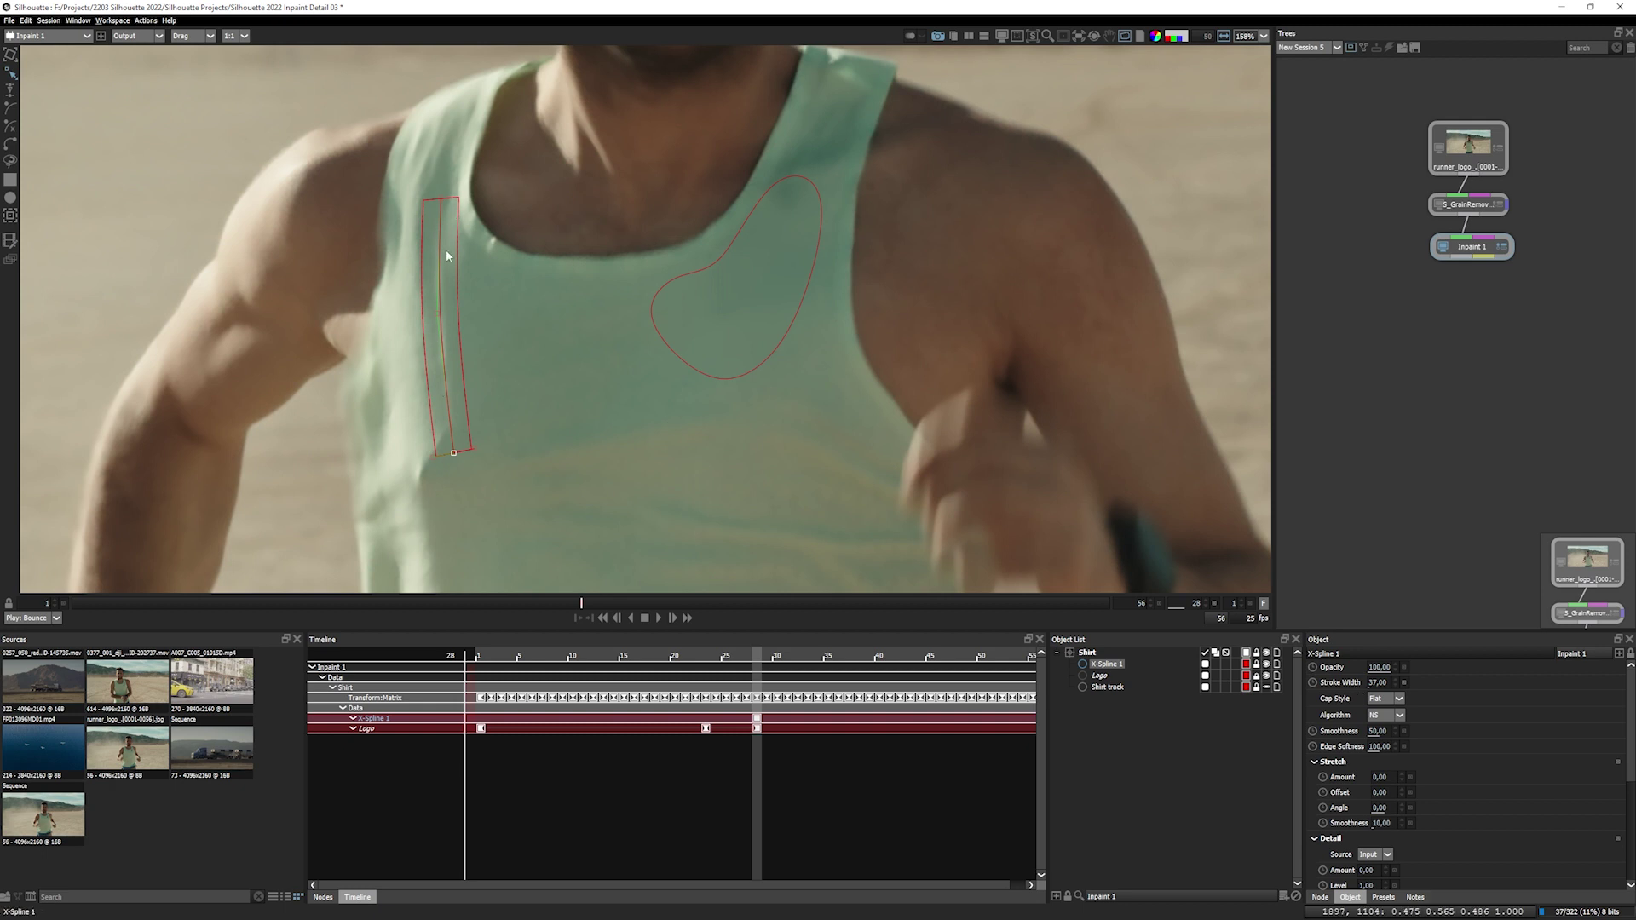
key("o")
left_click_drag(1377, 731, 1143, 741)
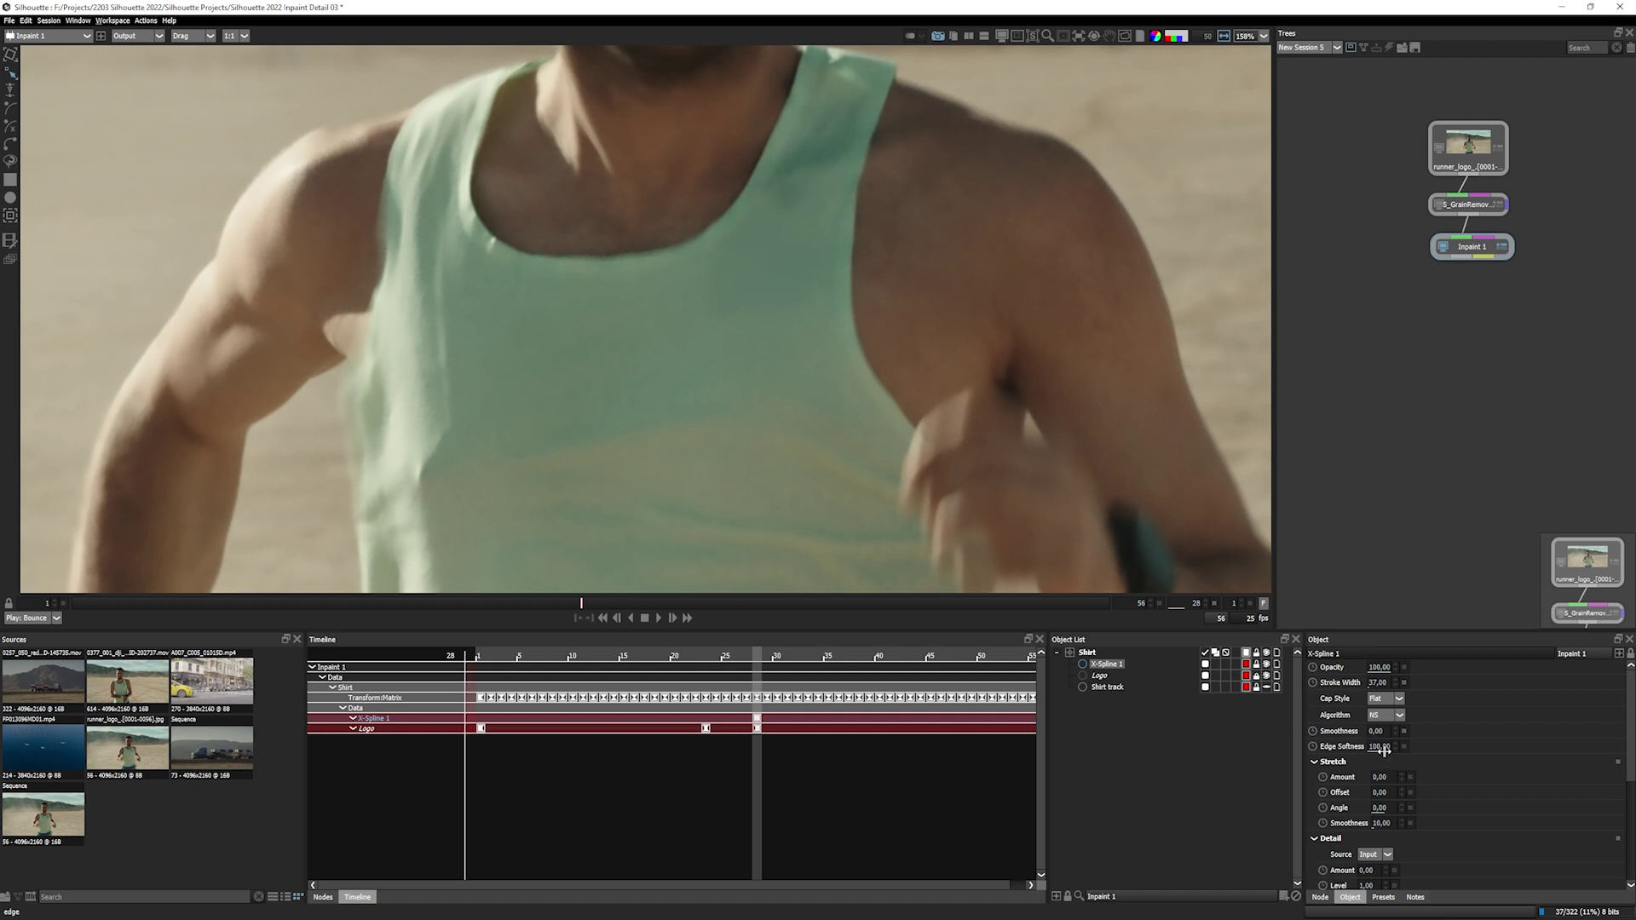
left_click_drag(1378, 746, 944, 778)
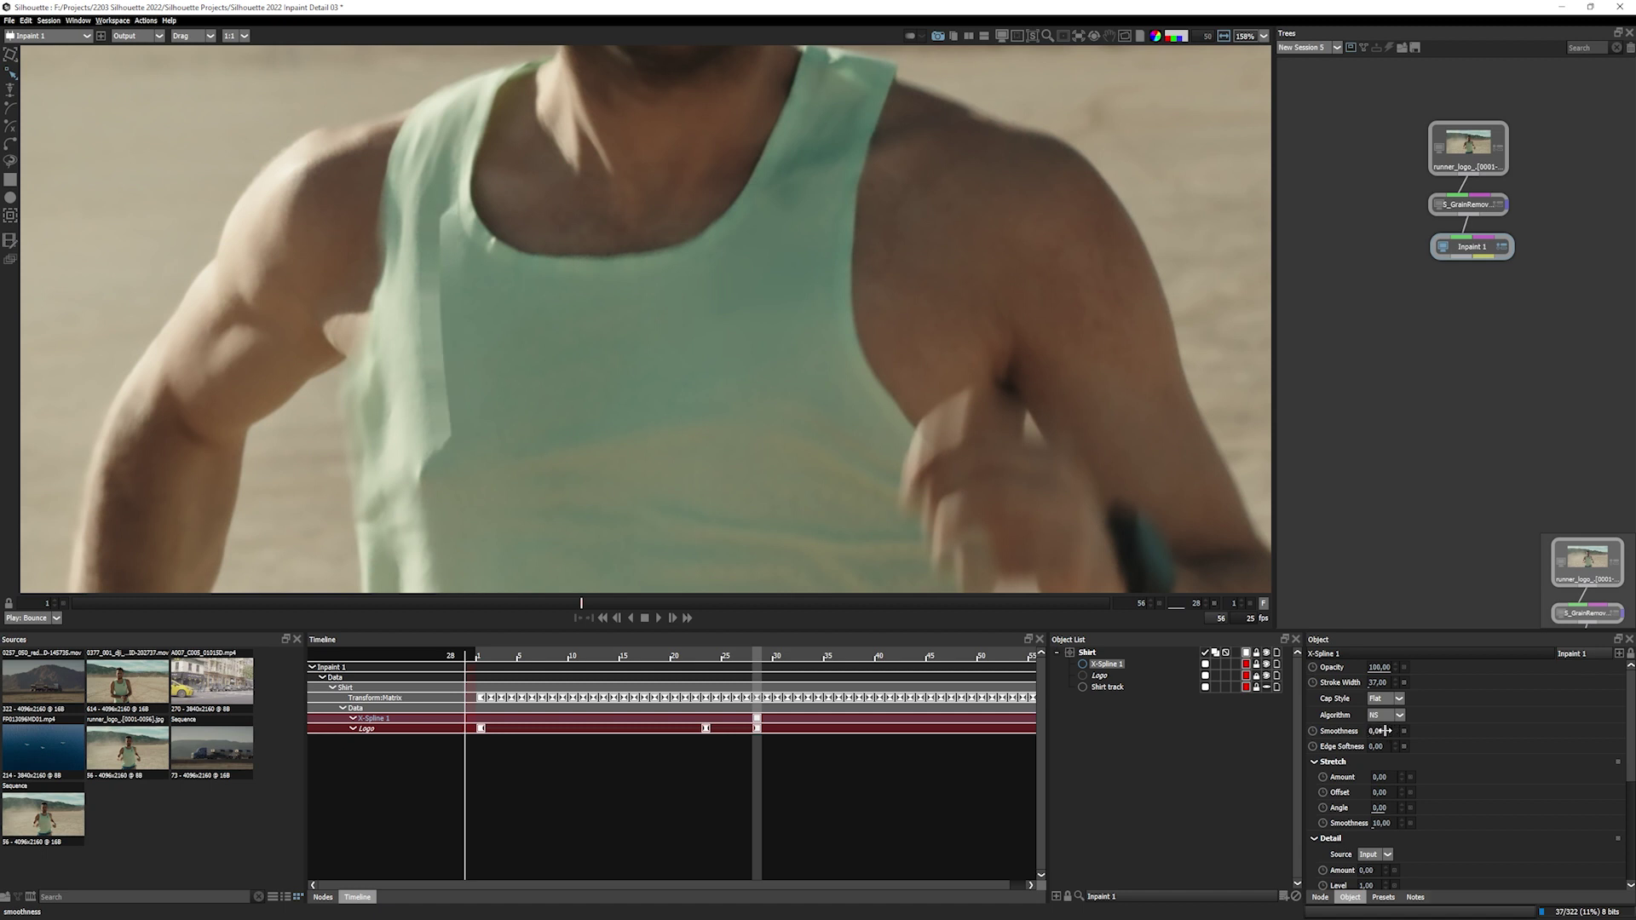
Set the open spline's Smoothness to 42, Stretch Amount to 51, Stretch Offset to 76 and Stretch Angle to 78.
left_click_drag(1389, 730, 1387, 730)
left_click_drag(1383, 748, 1412, 731)
left_click_drag(1380, 792, 1428, 808)
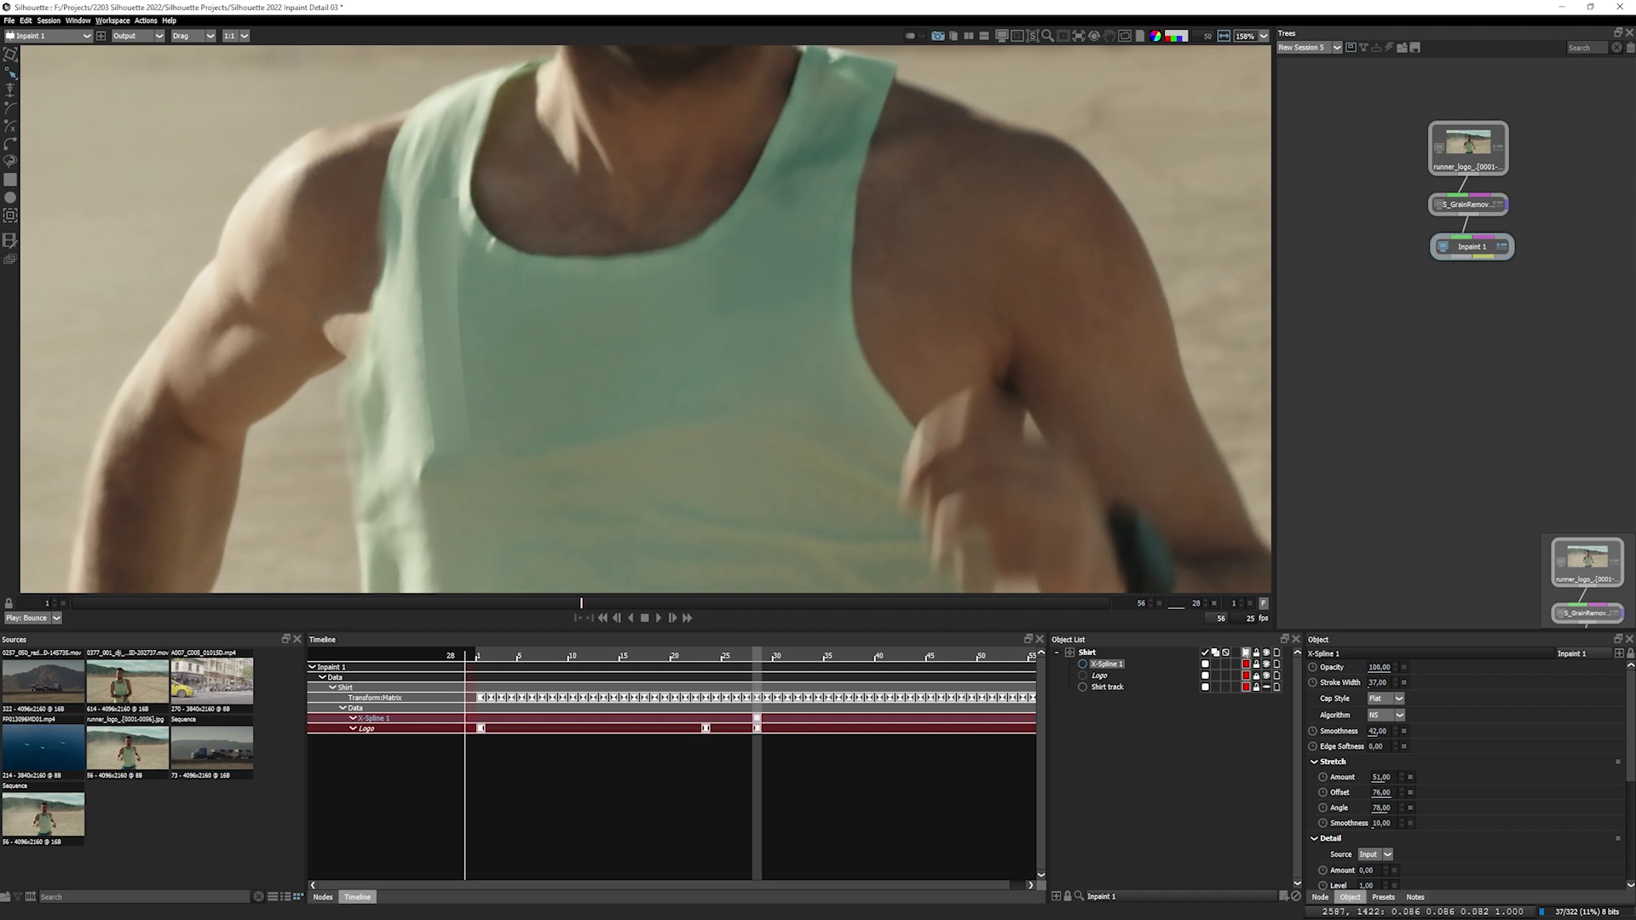
Set the open spline's Stretch Offset to 0, Stretch Smoothness to 2, Smoothness to 0 and Edge Softness to 14, comparing with the shape hidden.
left_click_drag(1388, 793, 1340, 824)
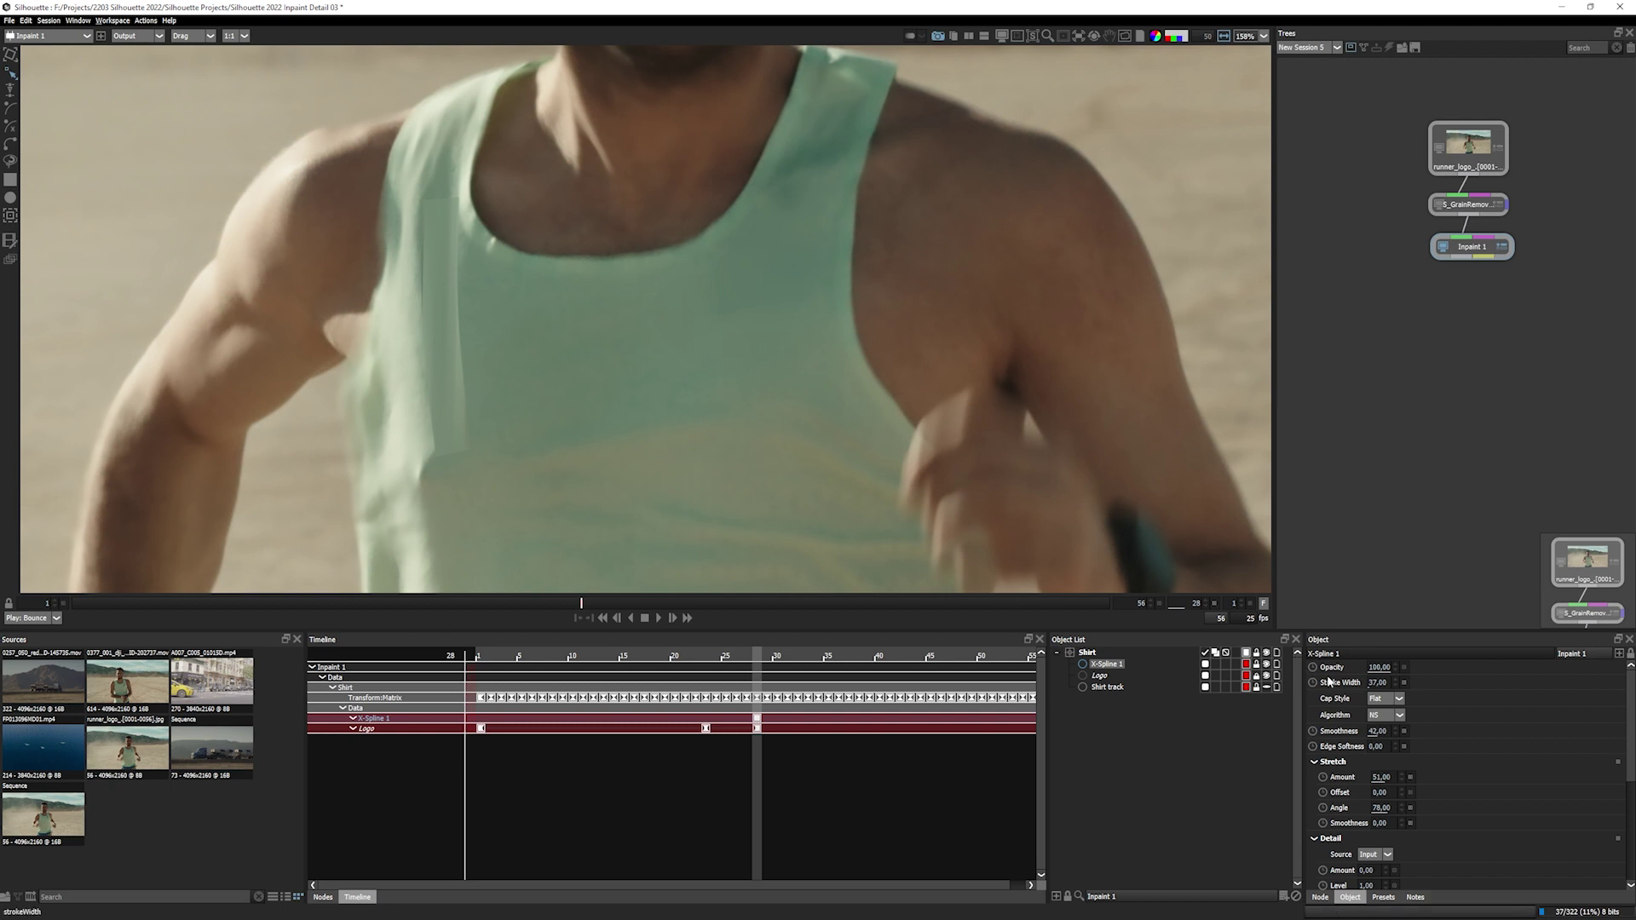
left_click_drag(1387, 824, 1385, 823)
left_click_drag(1375, 747, 1334, 731)
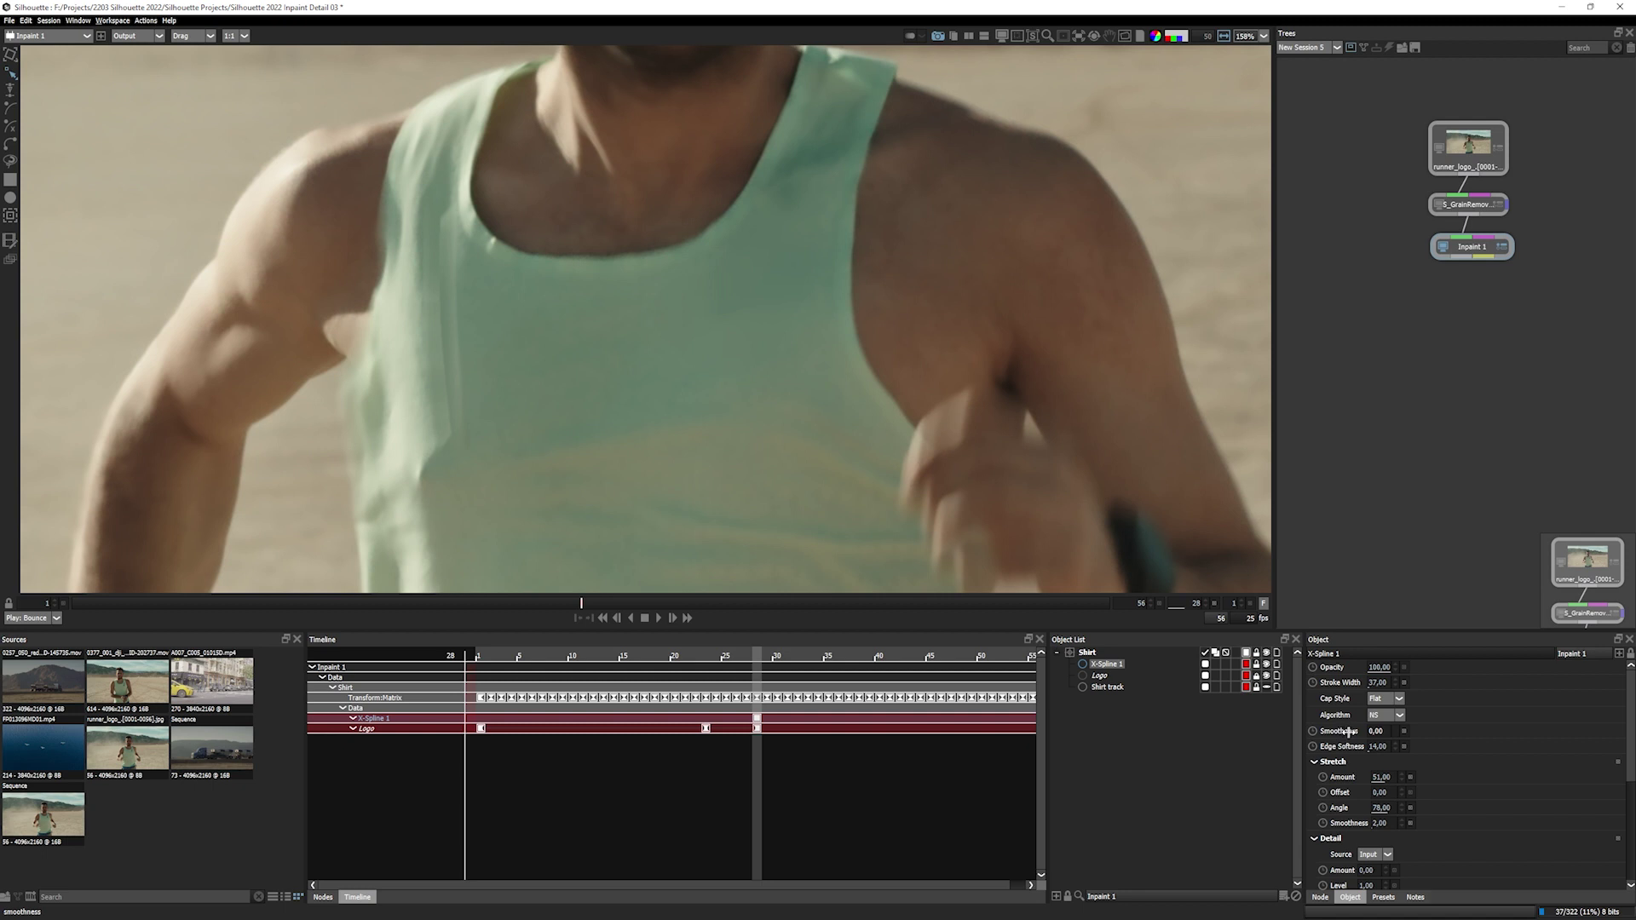
left_click_drag(1348, 740, 1350, 739)
left_click(1268, 665)
left_click(1268, 665)
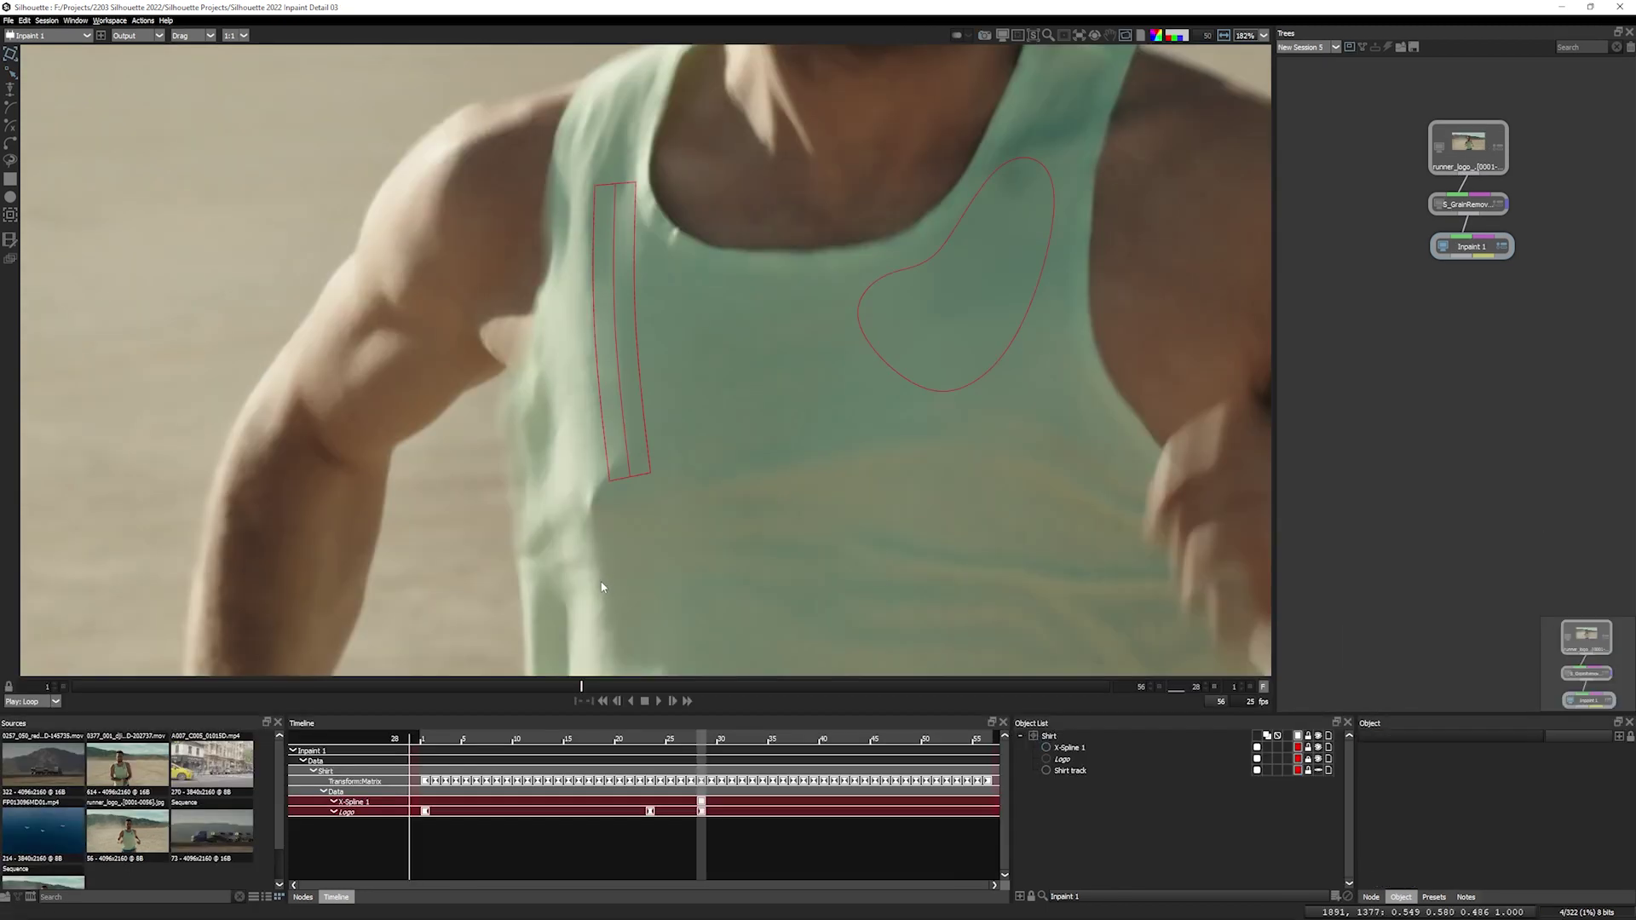
Play back the whole frame to review the retouched shirt and stop at frame 47.
scroll(604, 588, "down", 3)
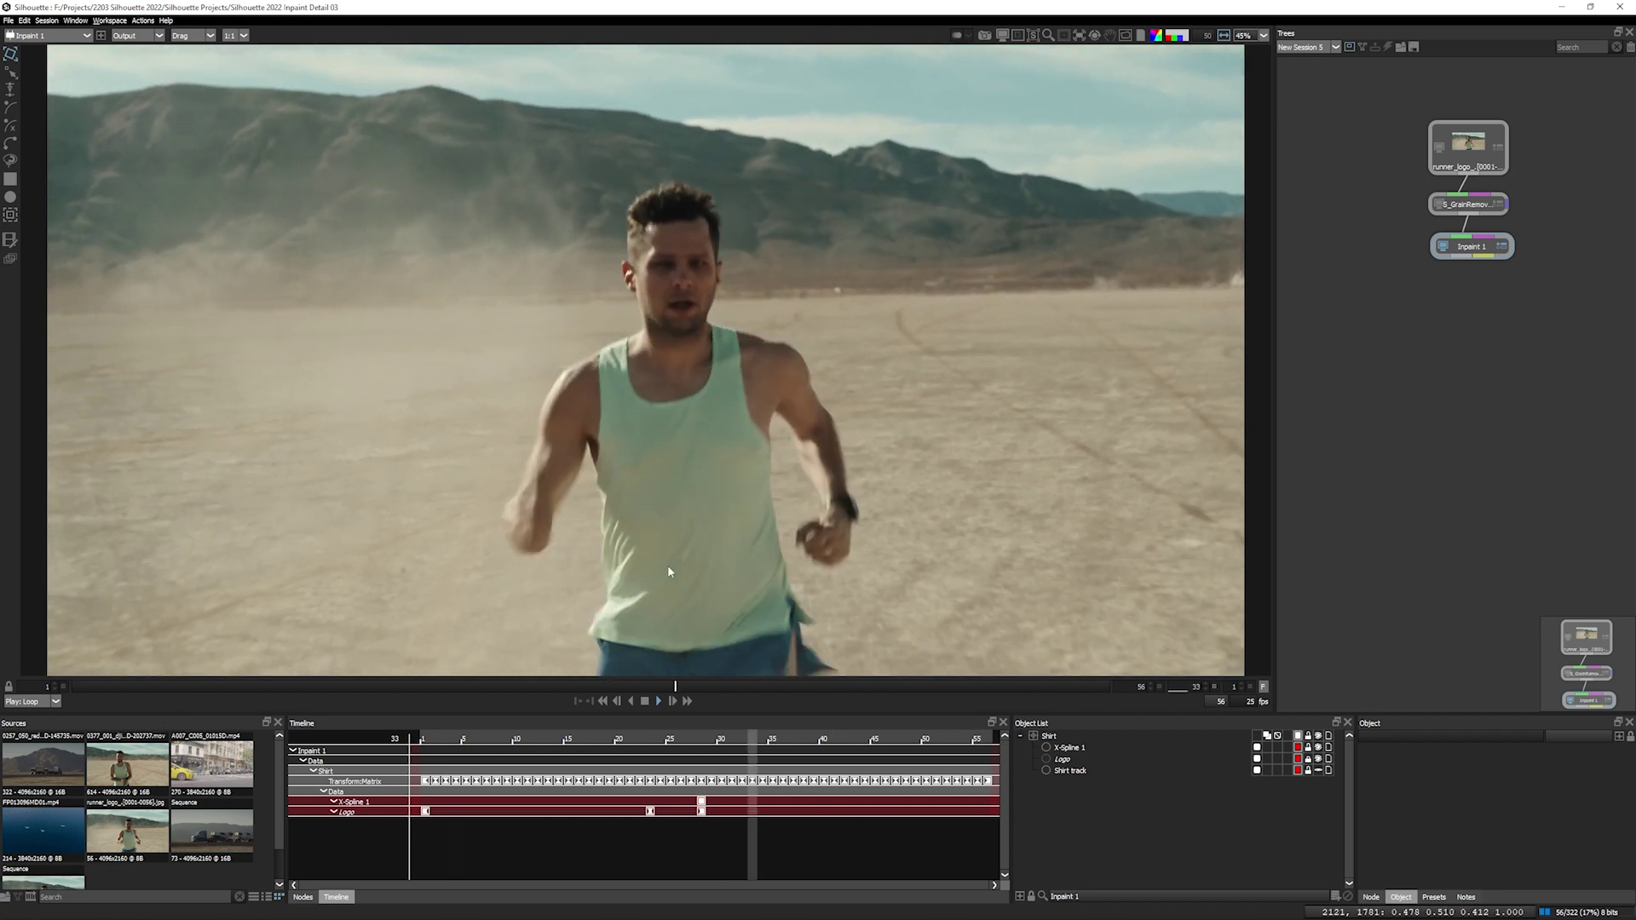
key("space")
left_click(1106, 827)
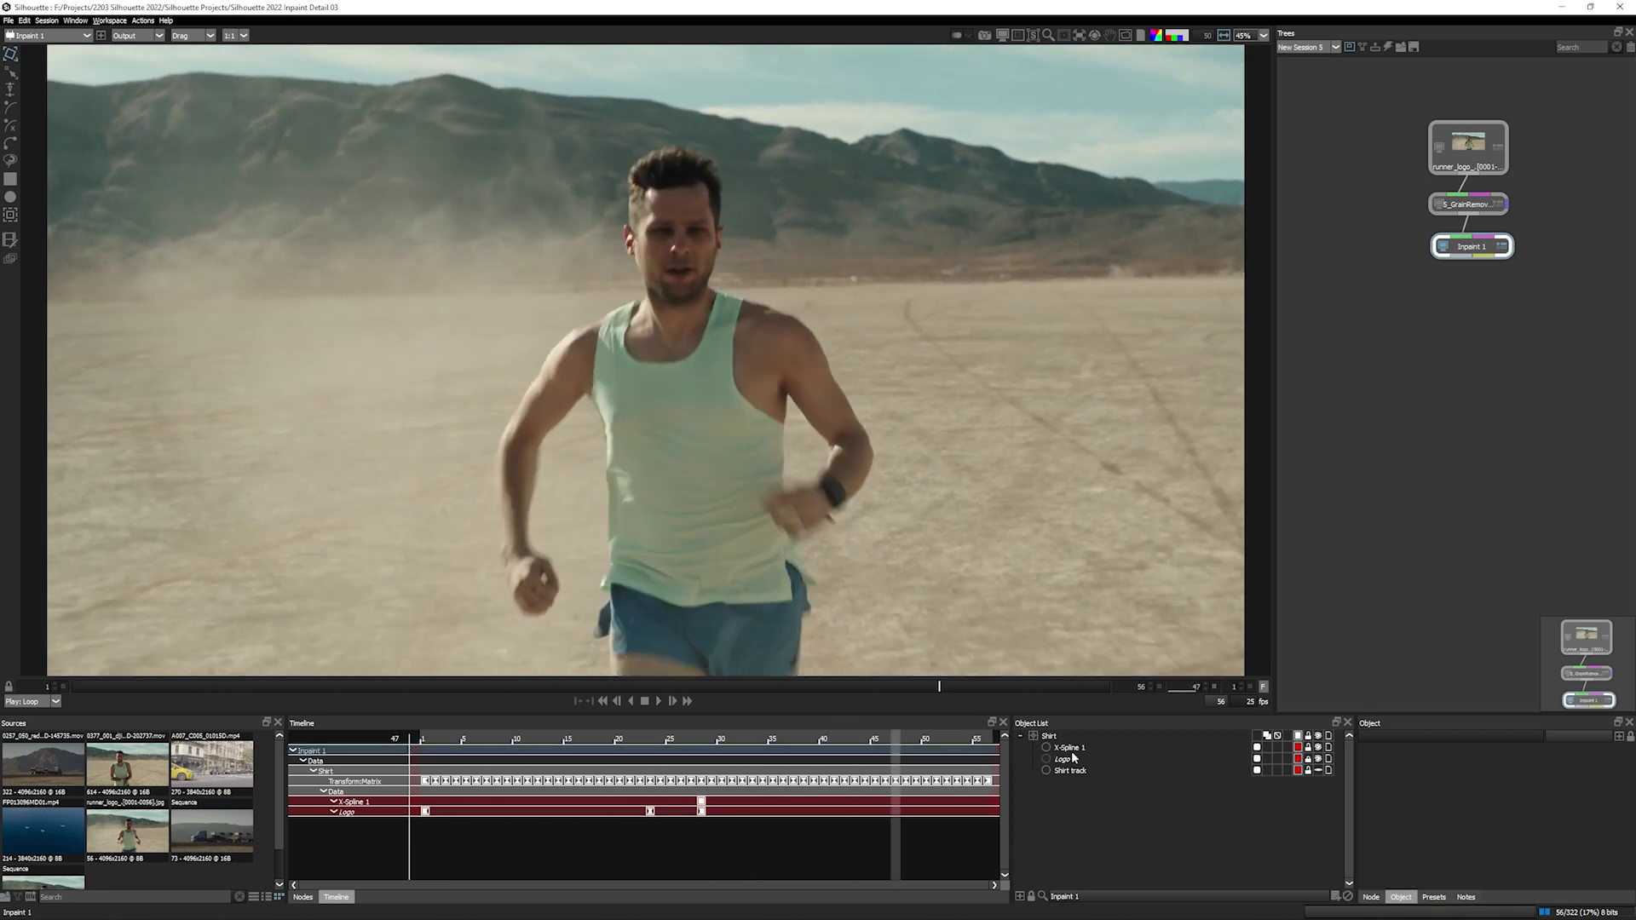
In the Shirt layer at frame 47, draw a circle shape over the wrinkles across the shirt's middle and pull its lower-left corner outward.
left_click(1051, 737)
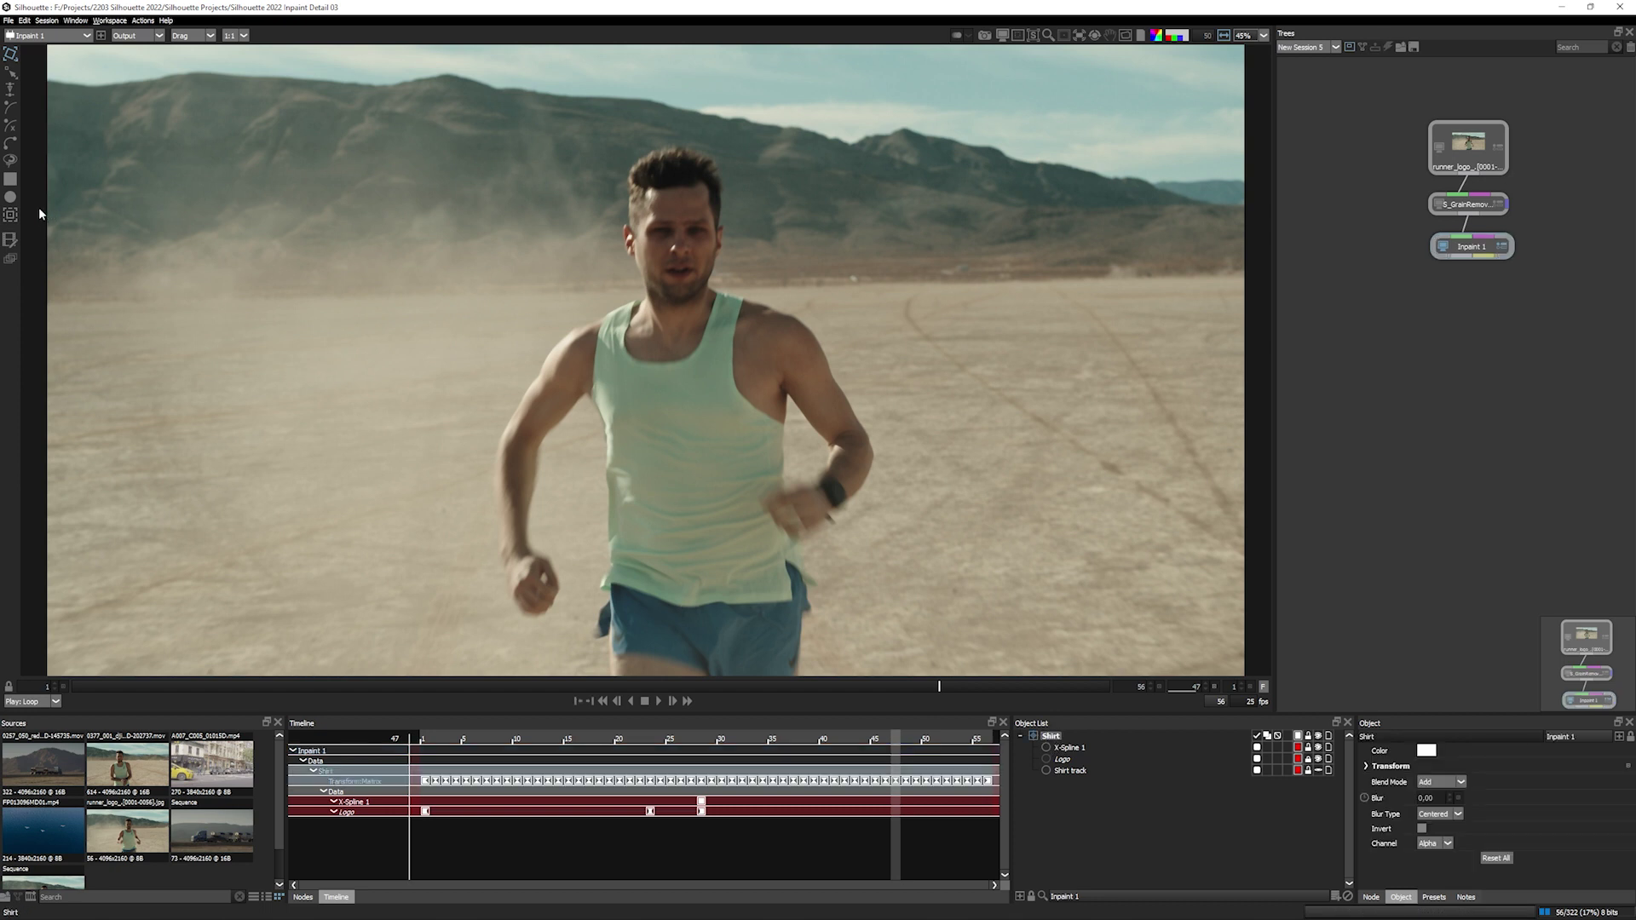
scroll(46, 213, "up", 2)
left_click_drag(733, 482, 34, 102)
left_click_drag(869, 412, 34, 103)
left_click_drag(714, 339, 563, 377)
left_click(11, 197)
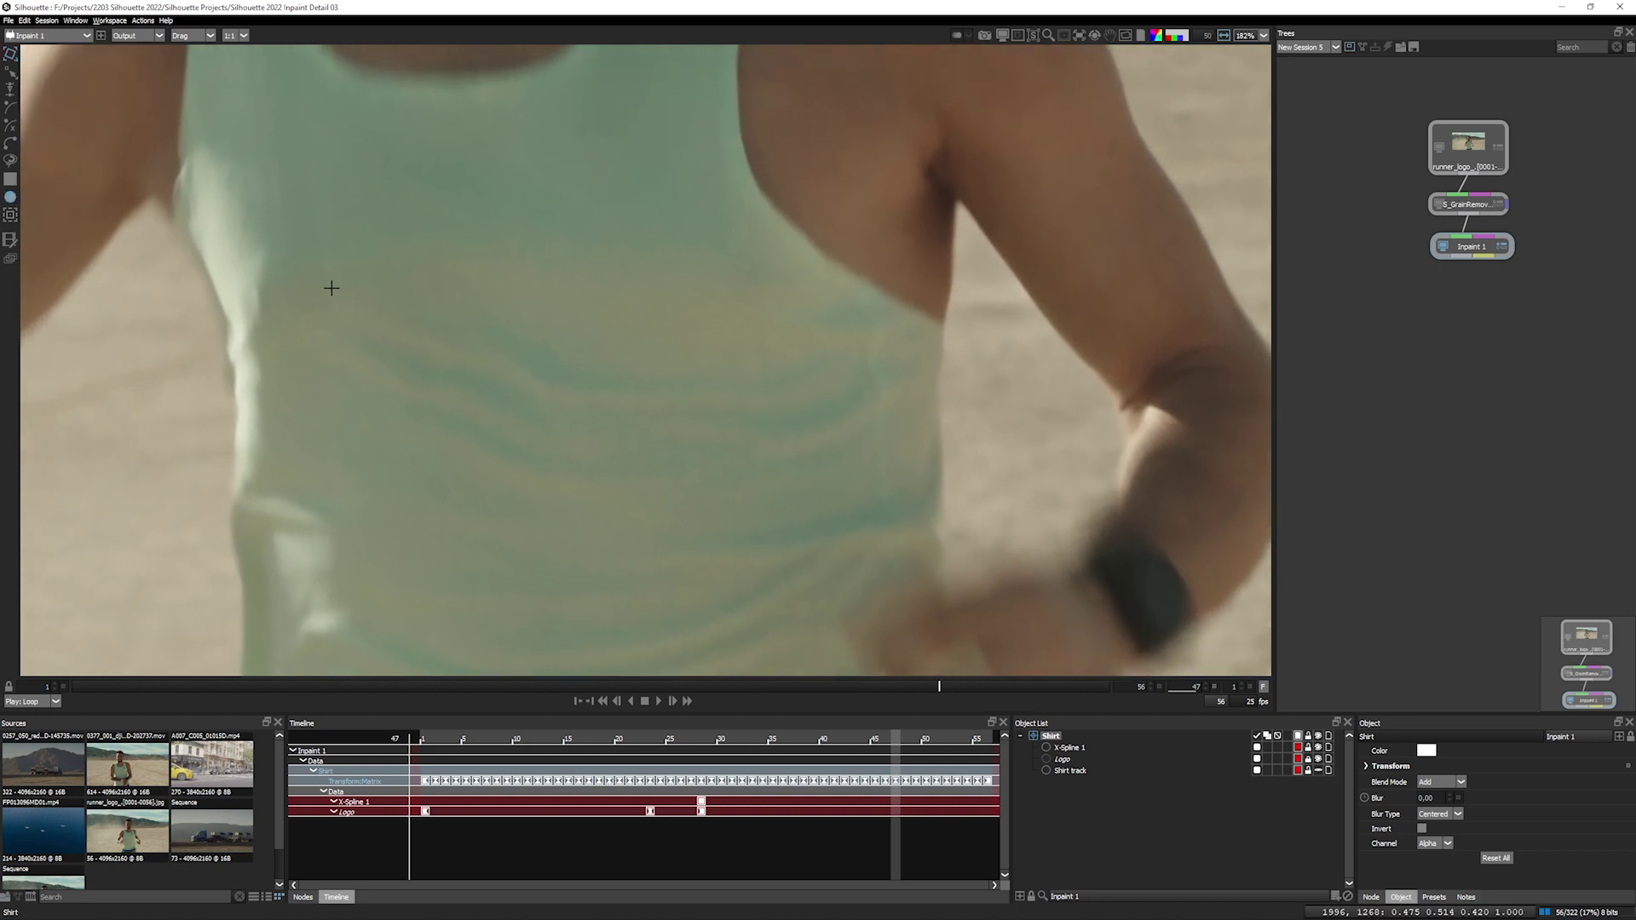
left_click_drag(332, 274, 835, 551)
left_click_drag(331, 551, 255, 489)
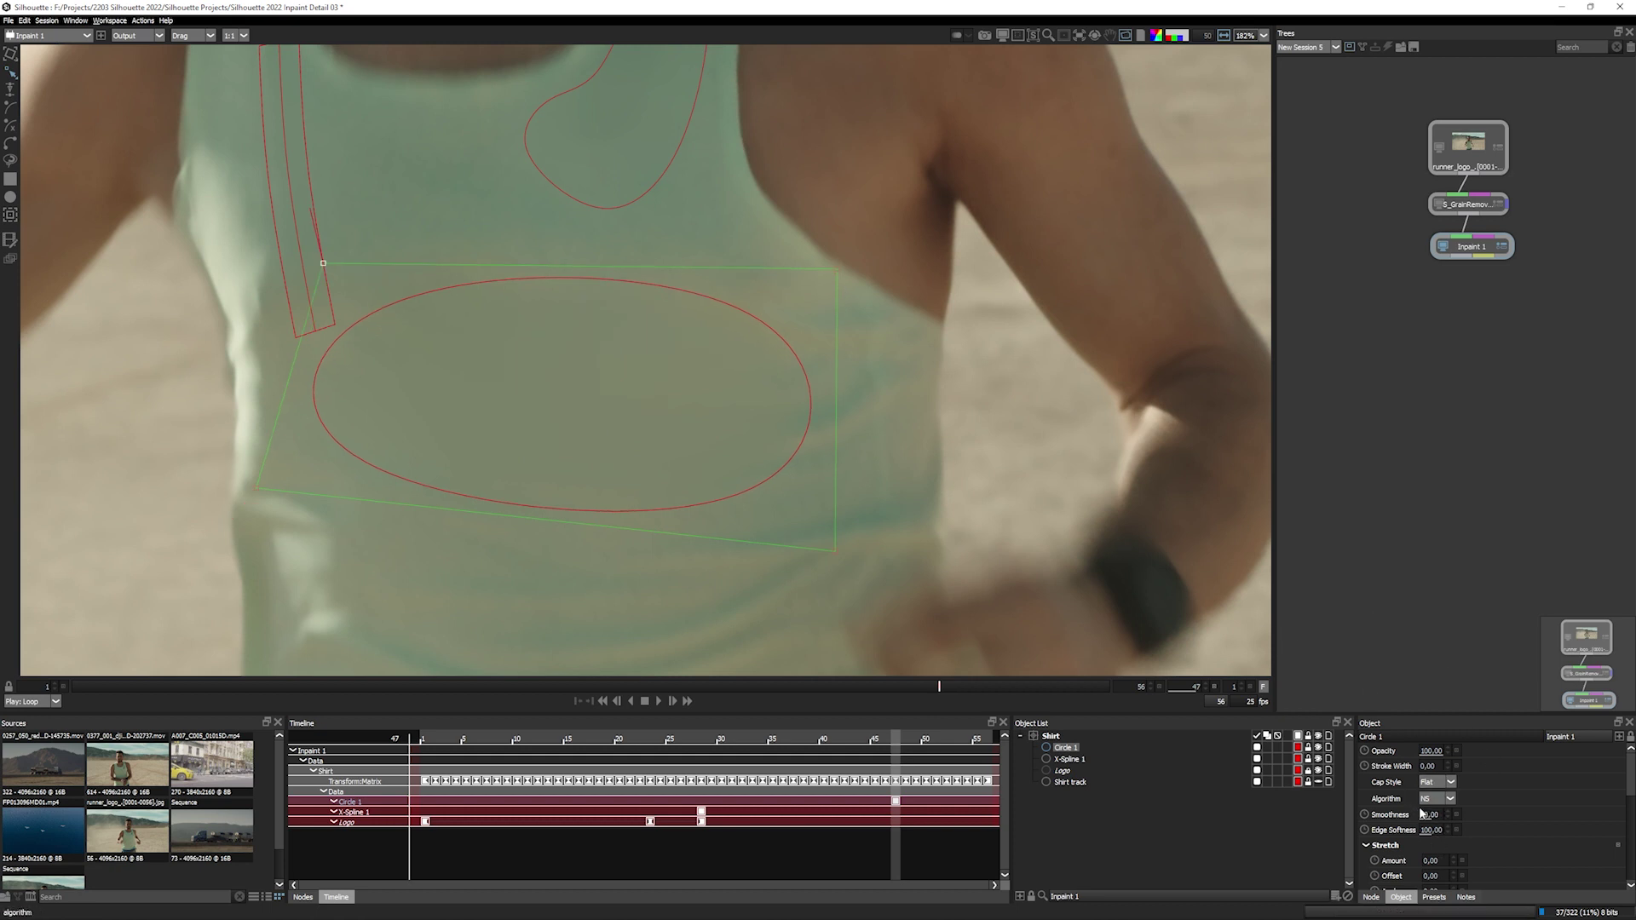
Set the circle shape's Smoothness to 18 and Edge Softness to 0, with the shape overlays hidden.
left_click_drag(1431, 831, 1391, 811)
key("o")
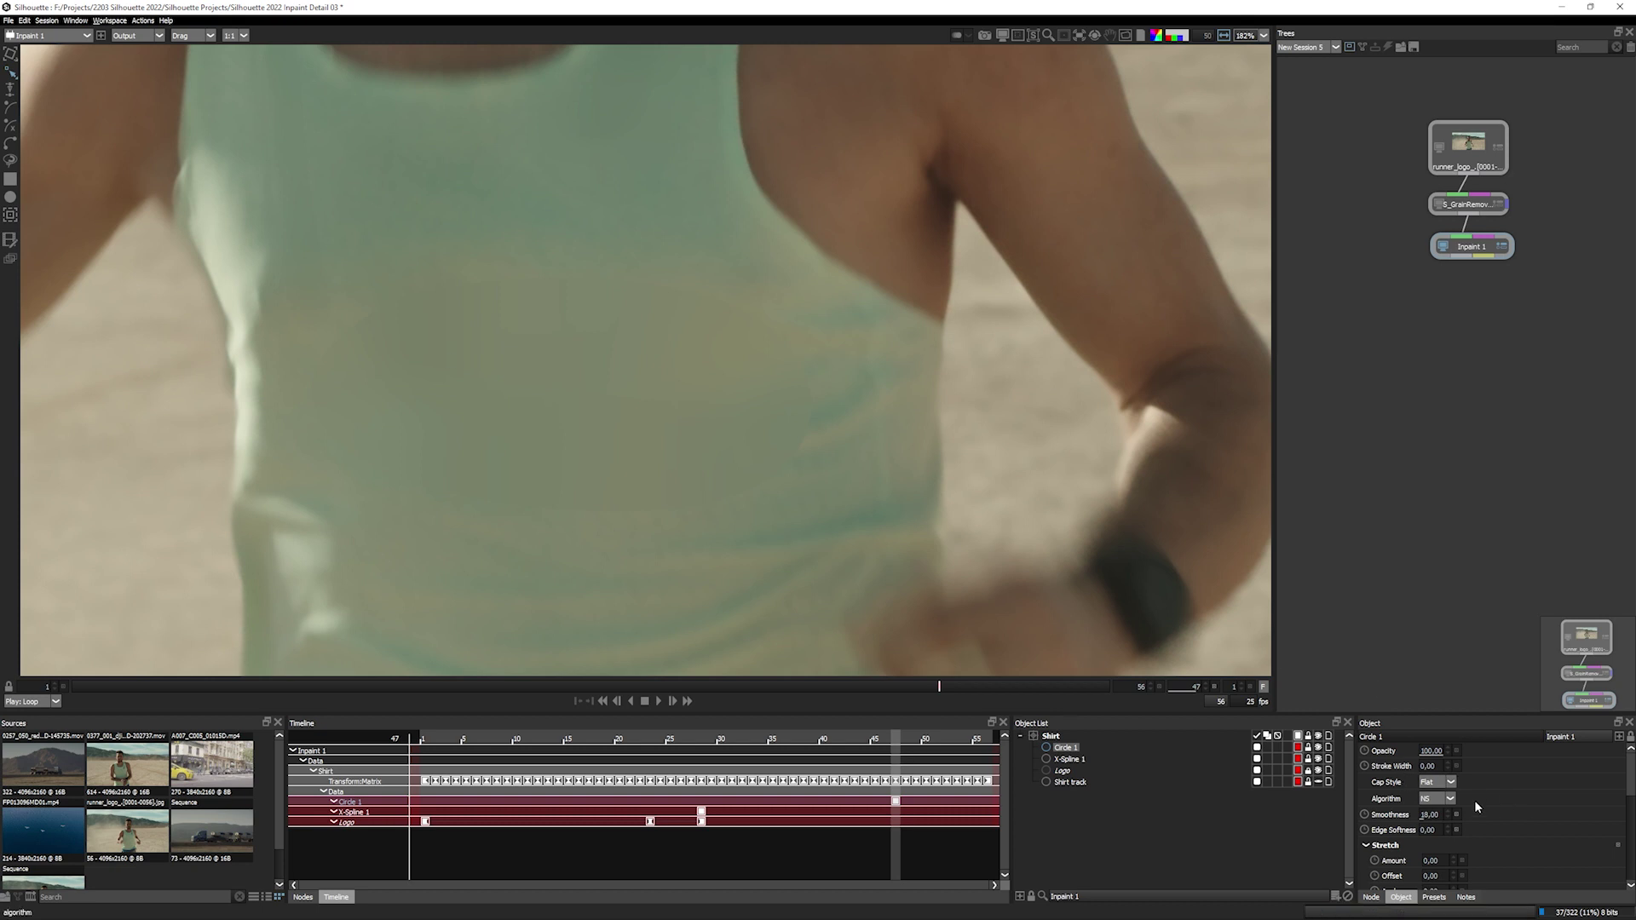
left_click_drag(1431, 830, 1440, 827)
Enlarge the area for the circle's Detail and Transform settings, and move the Inpaint node farther below the grain removal node.
scroll(1631, 786, "down", 5)
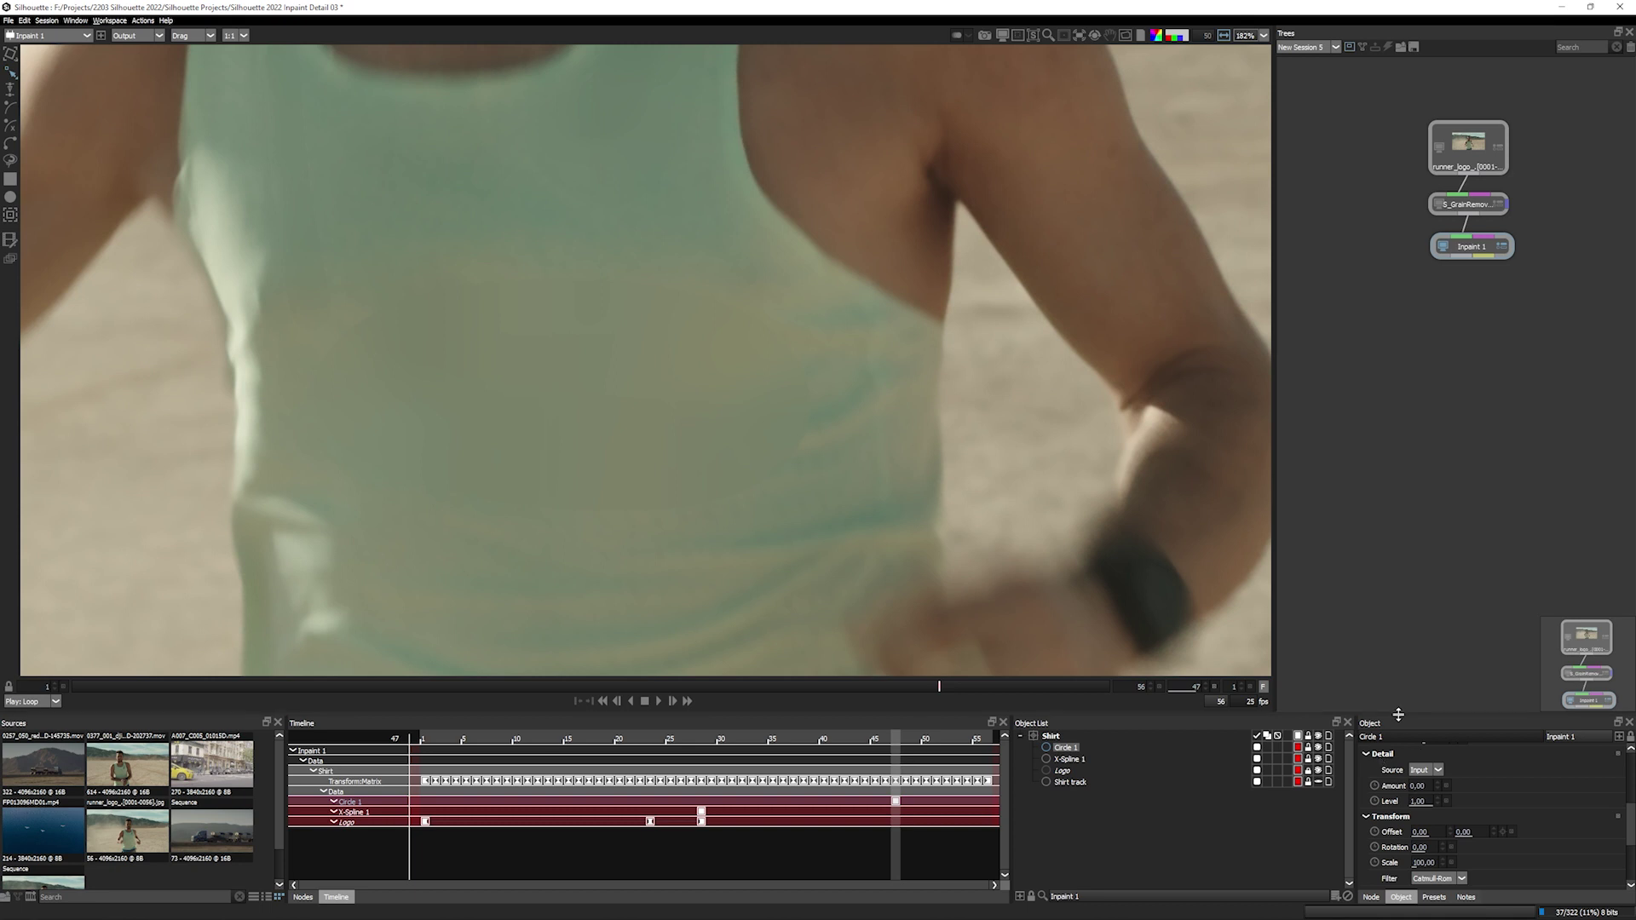
left_click_drag(1398, 714, 1397, 660)
mouse_move(1631, 783)
left_mouse_down()
mouse_move(1631, 767)
mouse_move(1633, 782)
left_mouse_up()
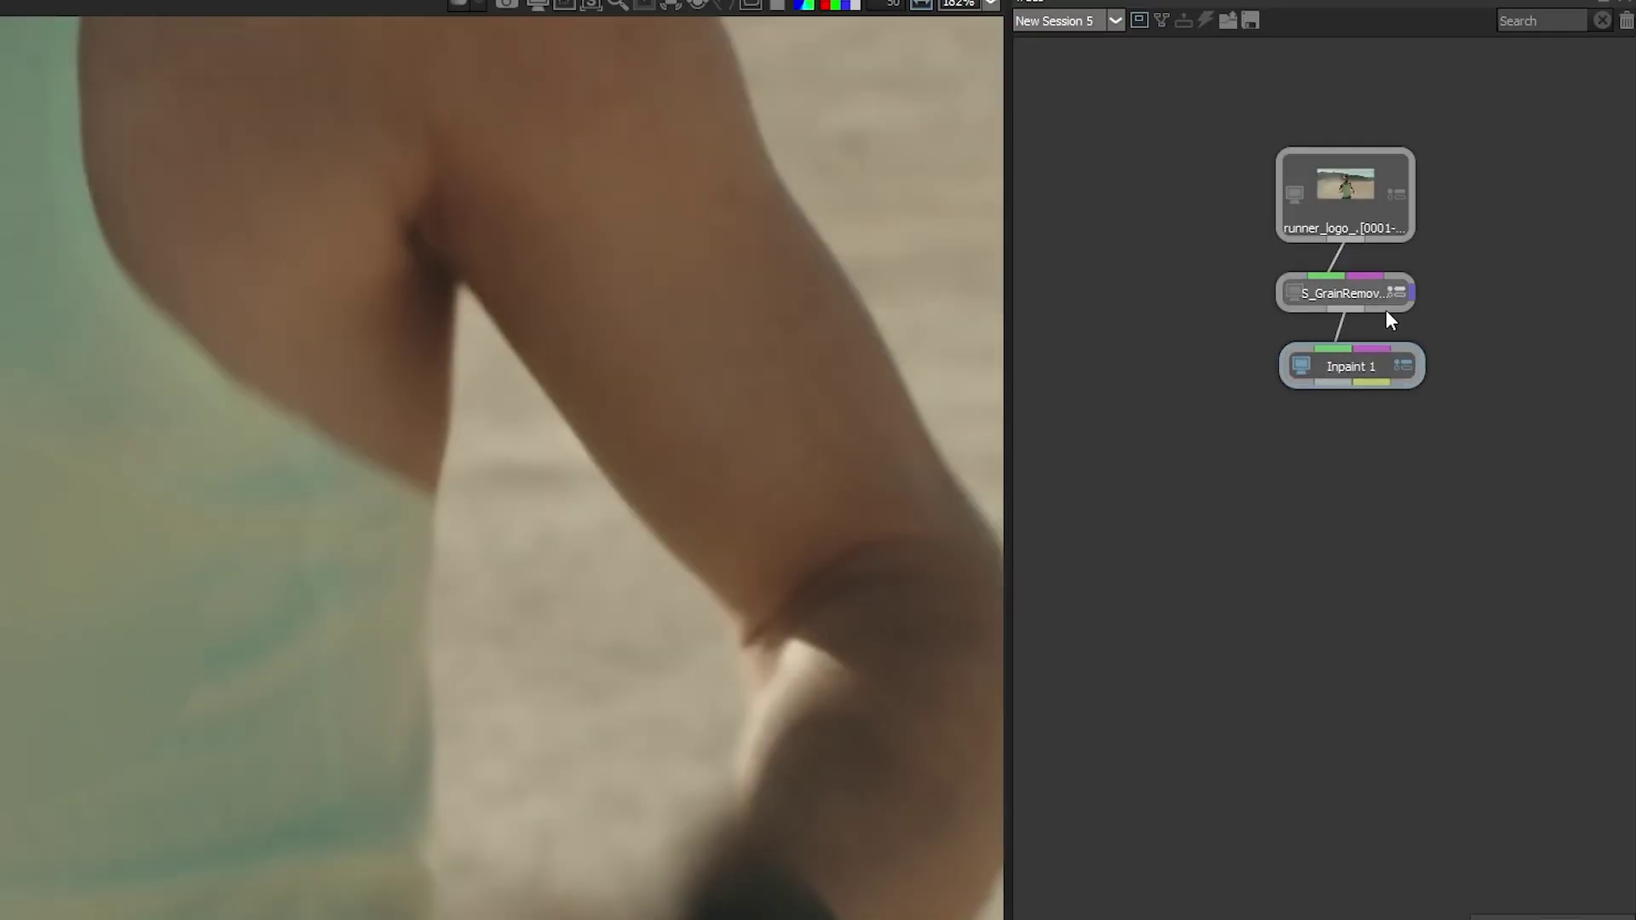
left_click_drag(1382, 344, 1374, 465)
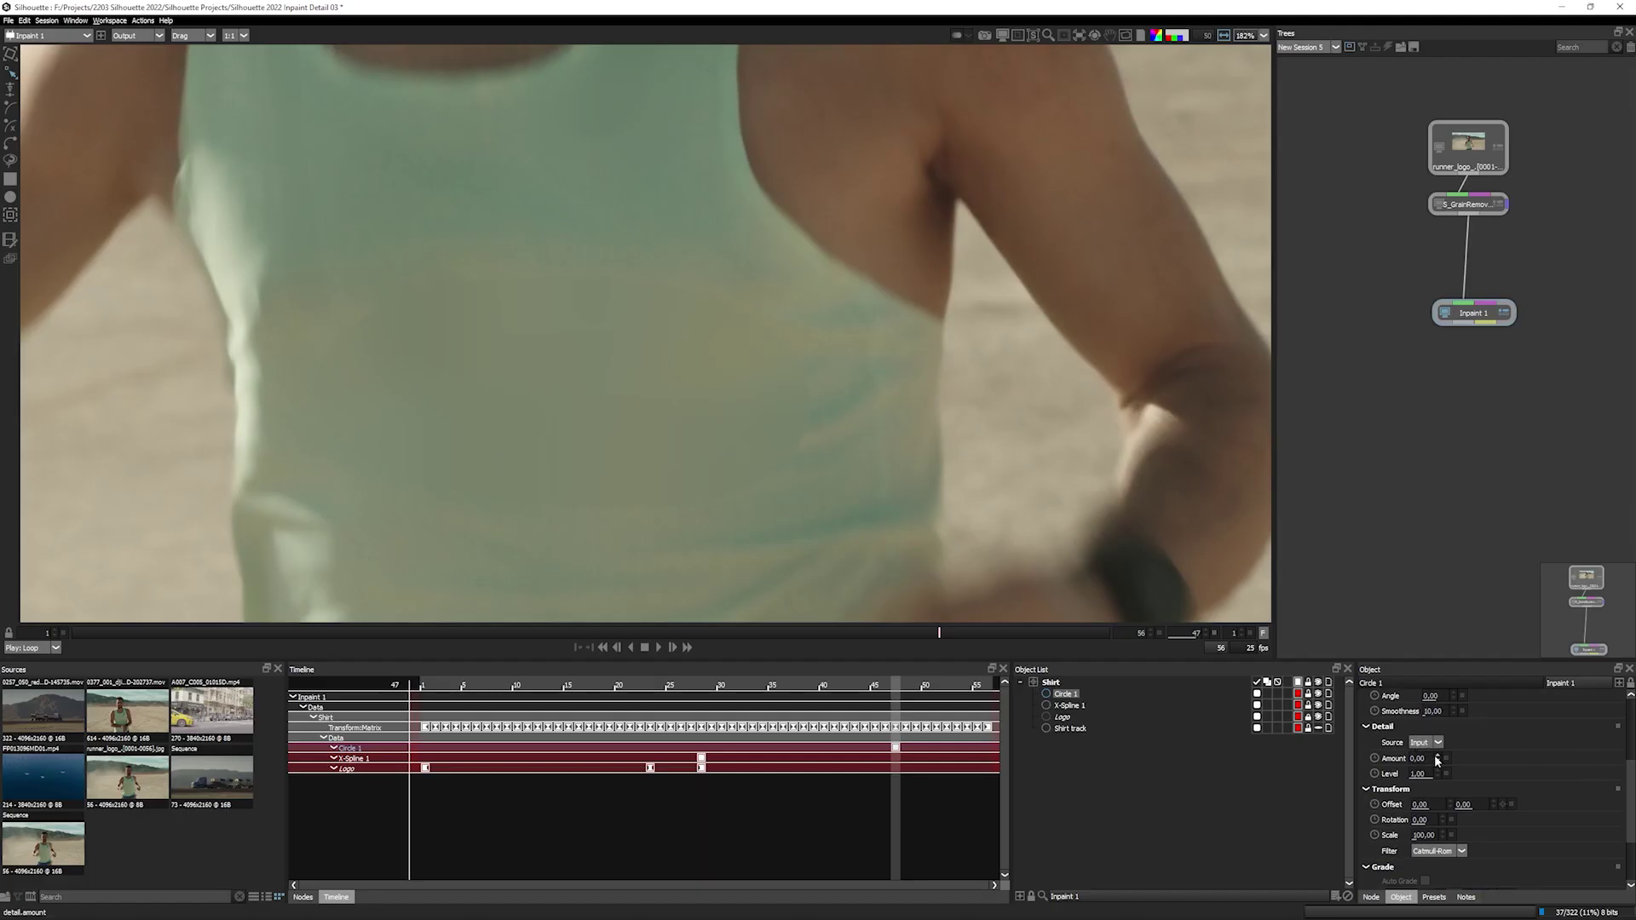
With the shape overlays shown, set the circle's Transform Offset to -81, -176, and hide the overlays again.
left_click(1124, 35)
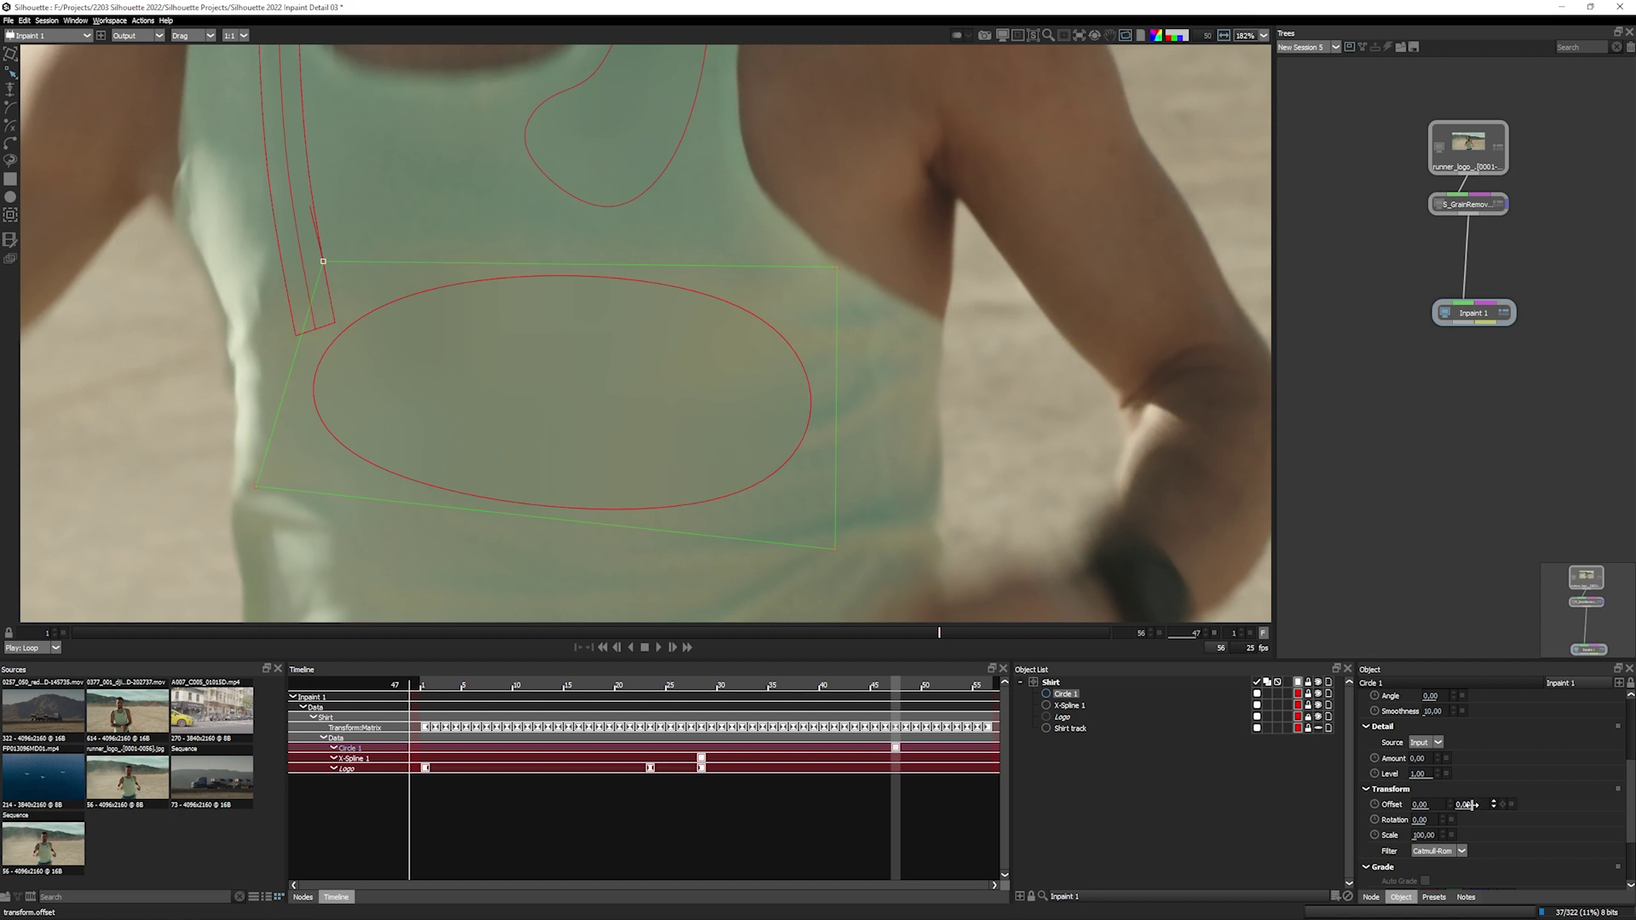
mouse_move(1466, 805)
left_mouse_down()
mouse_move(1414, 805)
mouse_move(1468, 805)
left_mouse_up()
key("o")
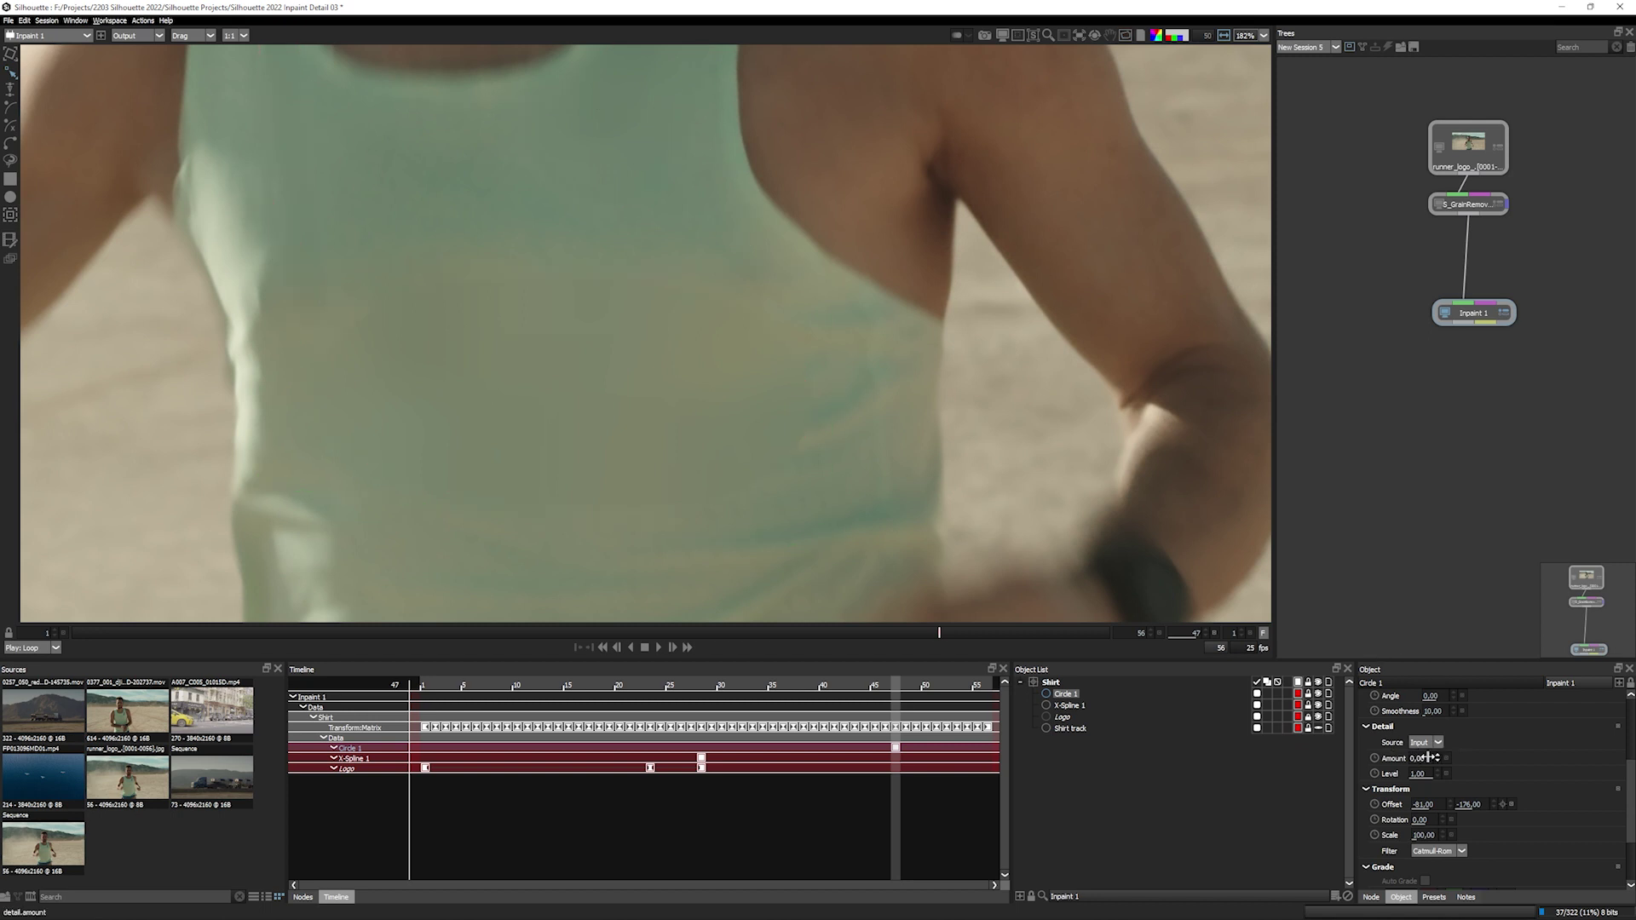
Set the circle's Detail Amount to 50 and Detail Level to 0.28, after trying an Amount of 200.
left_click_drag(1429, 757, 1505, 749)
left_click_drag(1418, 774, 1230, 780)
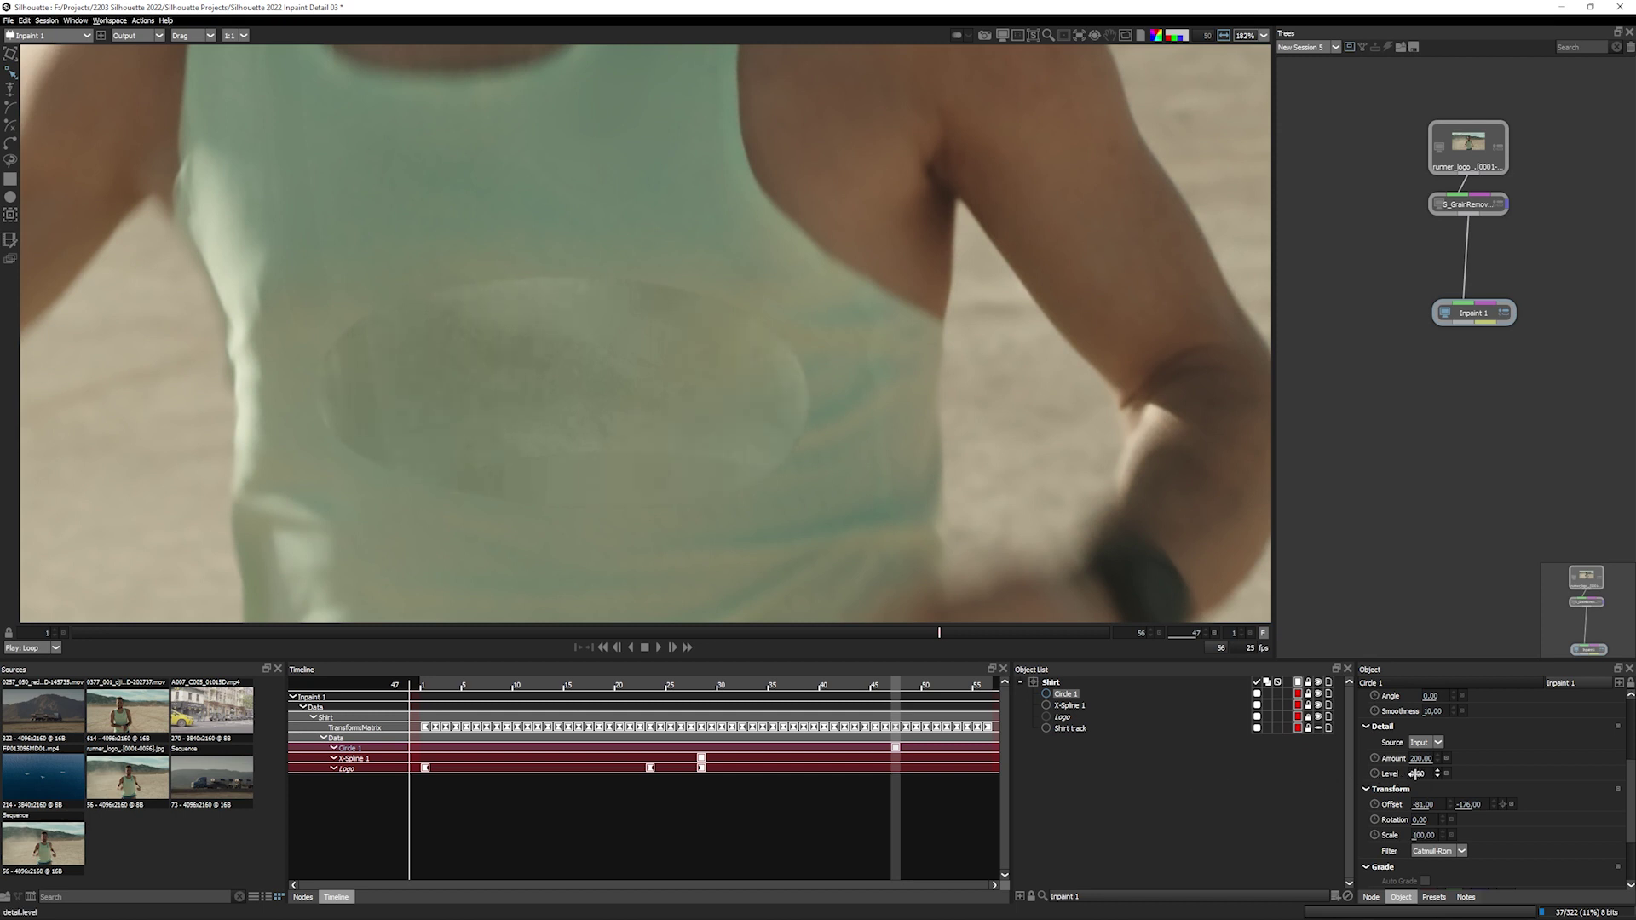
left_click_drag(1414, 758, 1268, 758)
left_click_drag(1367, 754, 1412, 757)
left_click_drag(1418, 773, 1035, 791)
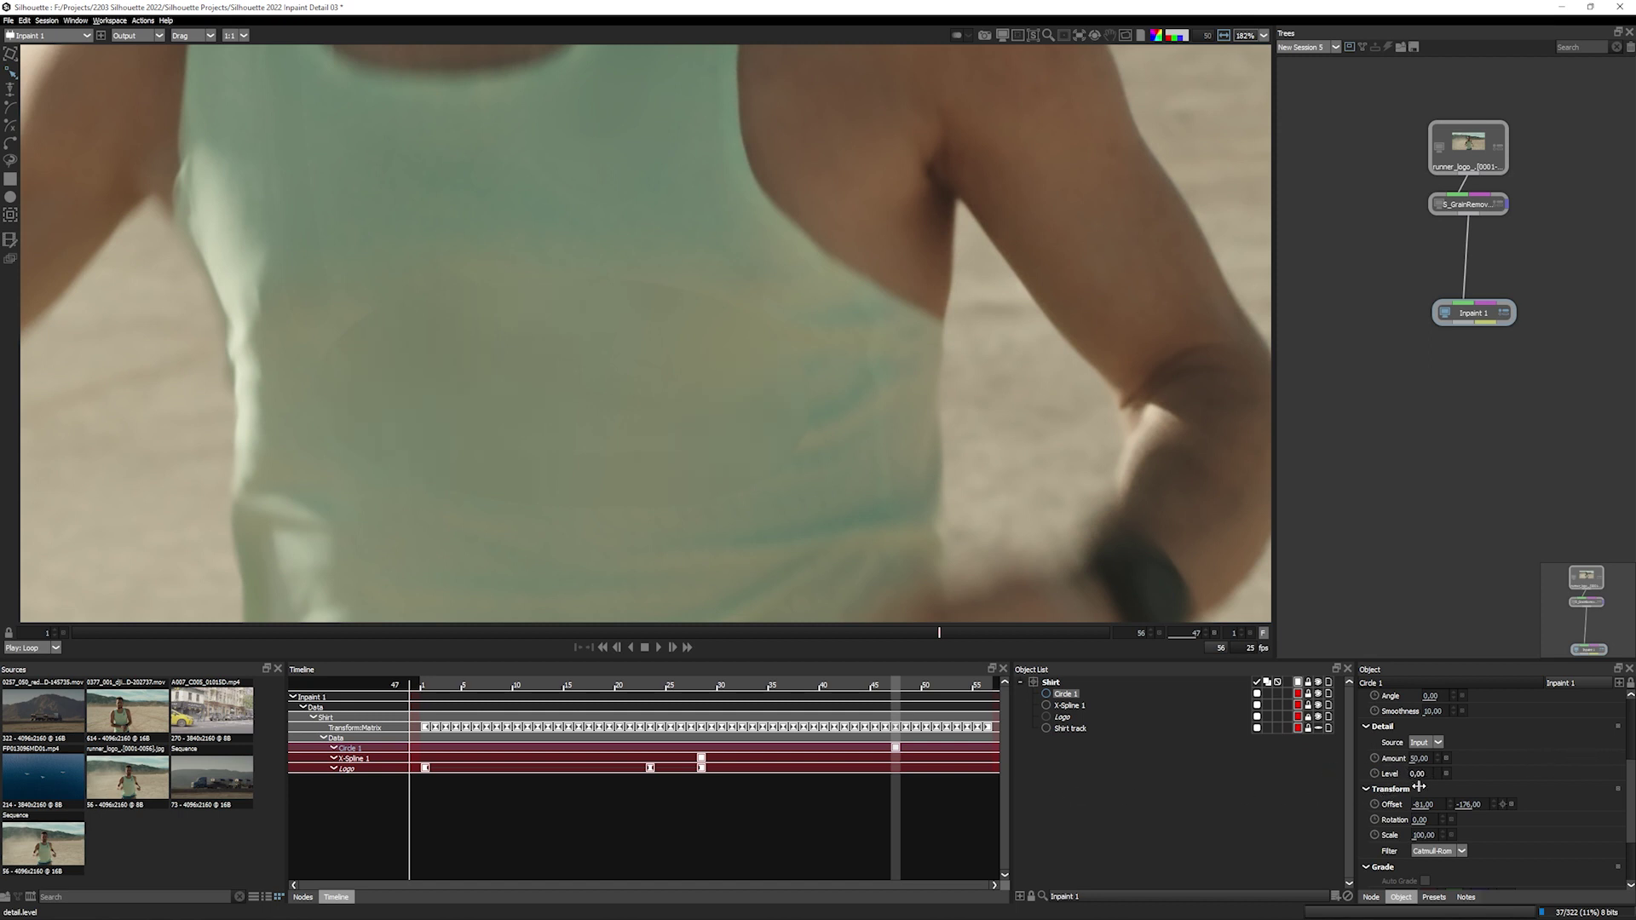
mouse_move(1441, 782)
left_mouse_down()
mouse_move(1399, 785)
mouse_move(1428, 785)
left_mouse_up()
left_click_drag(1574, 764, 1573, 760)
Try vertical Transform Offsets of -756 and -507 on the circle to sample detail from other parts of the image.
left_click_drag(1467, 800, 1363, 783)
left_click_drag(1474, 797, 1198, 775)
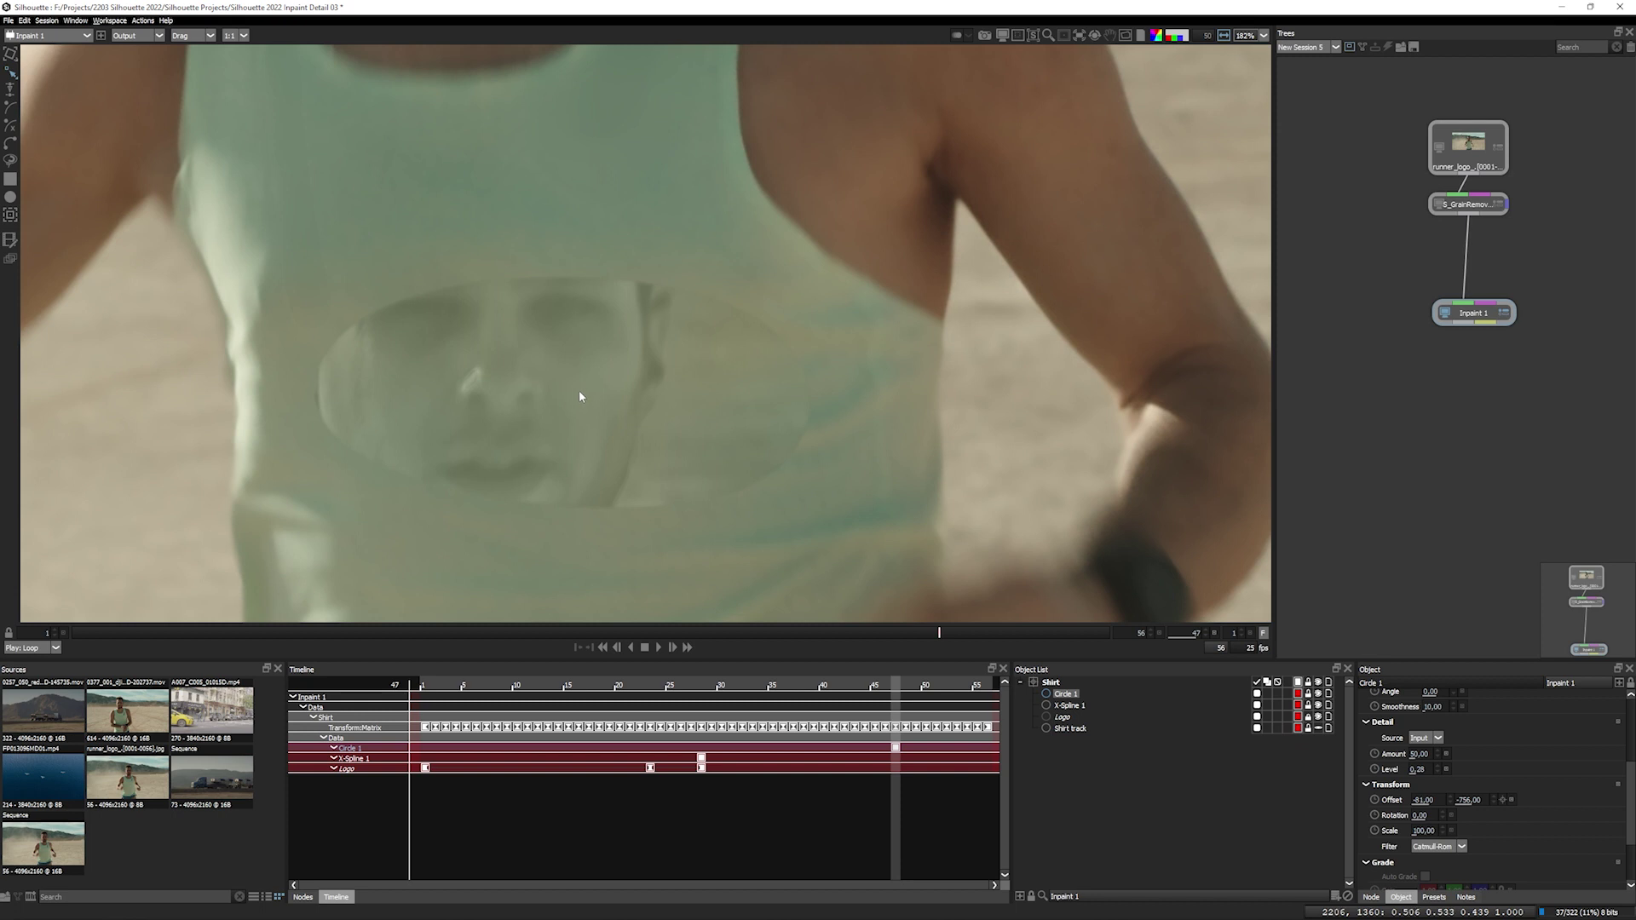
left_click_drag(1469, 799, 1631, 787)
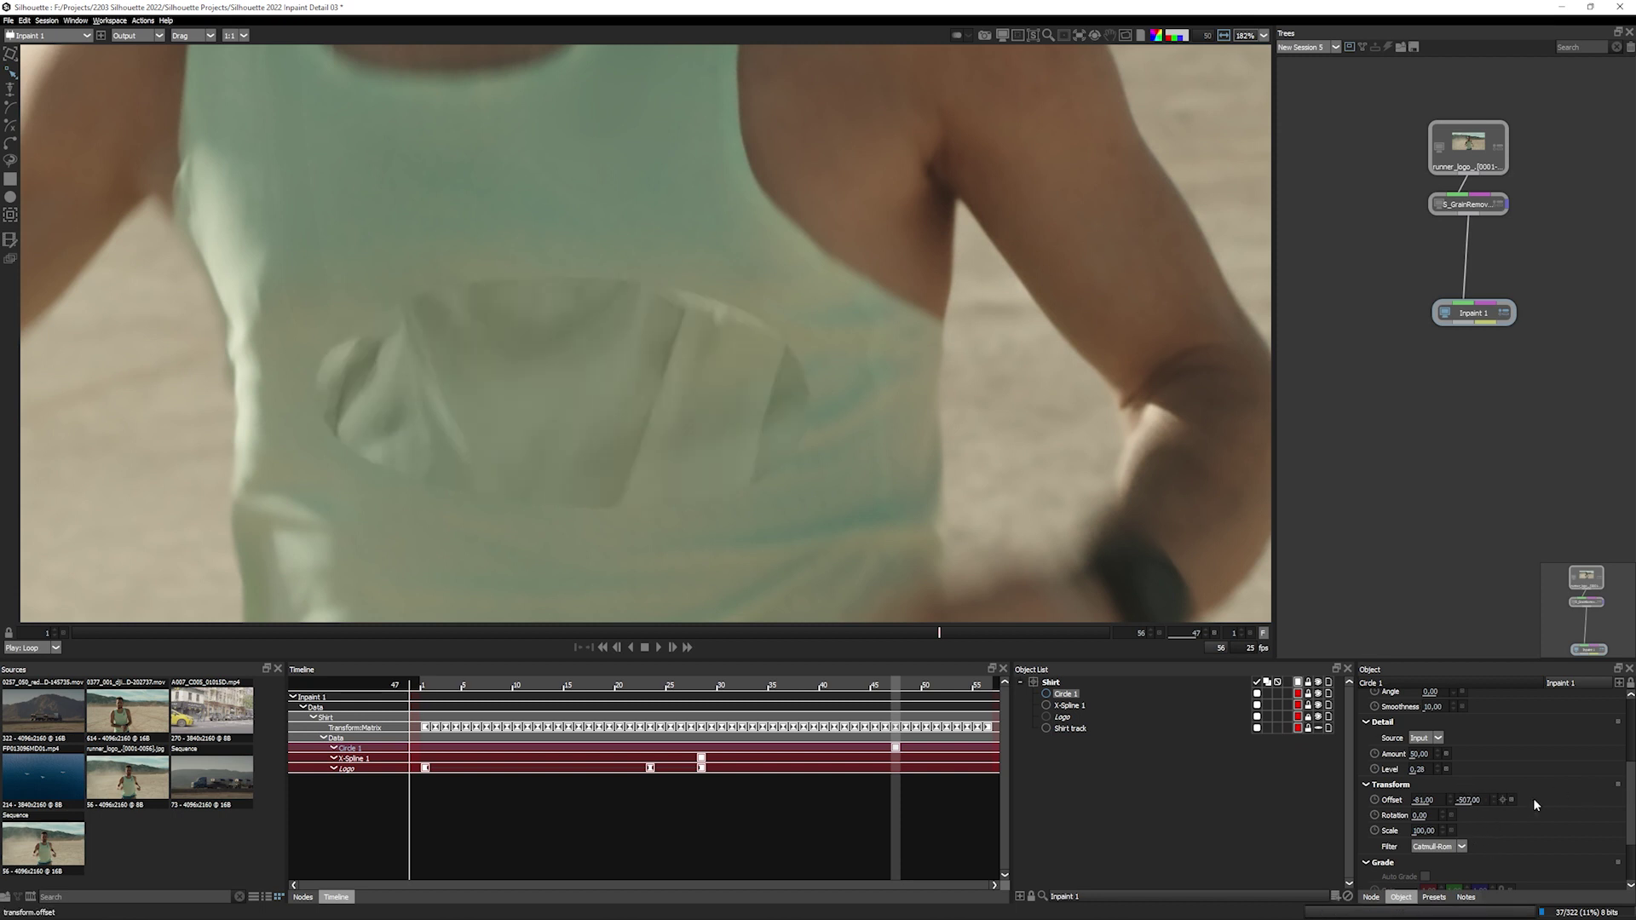
mouse_move(1487, 801)
left_mouse_down()
mouse_move(1551, 801)
mouse_move(1394, 802)
mouse_move(1498, 800)
left_mouse_up()
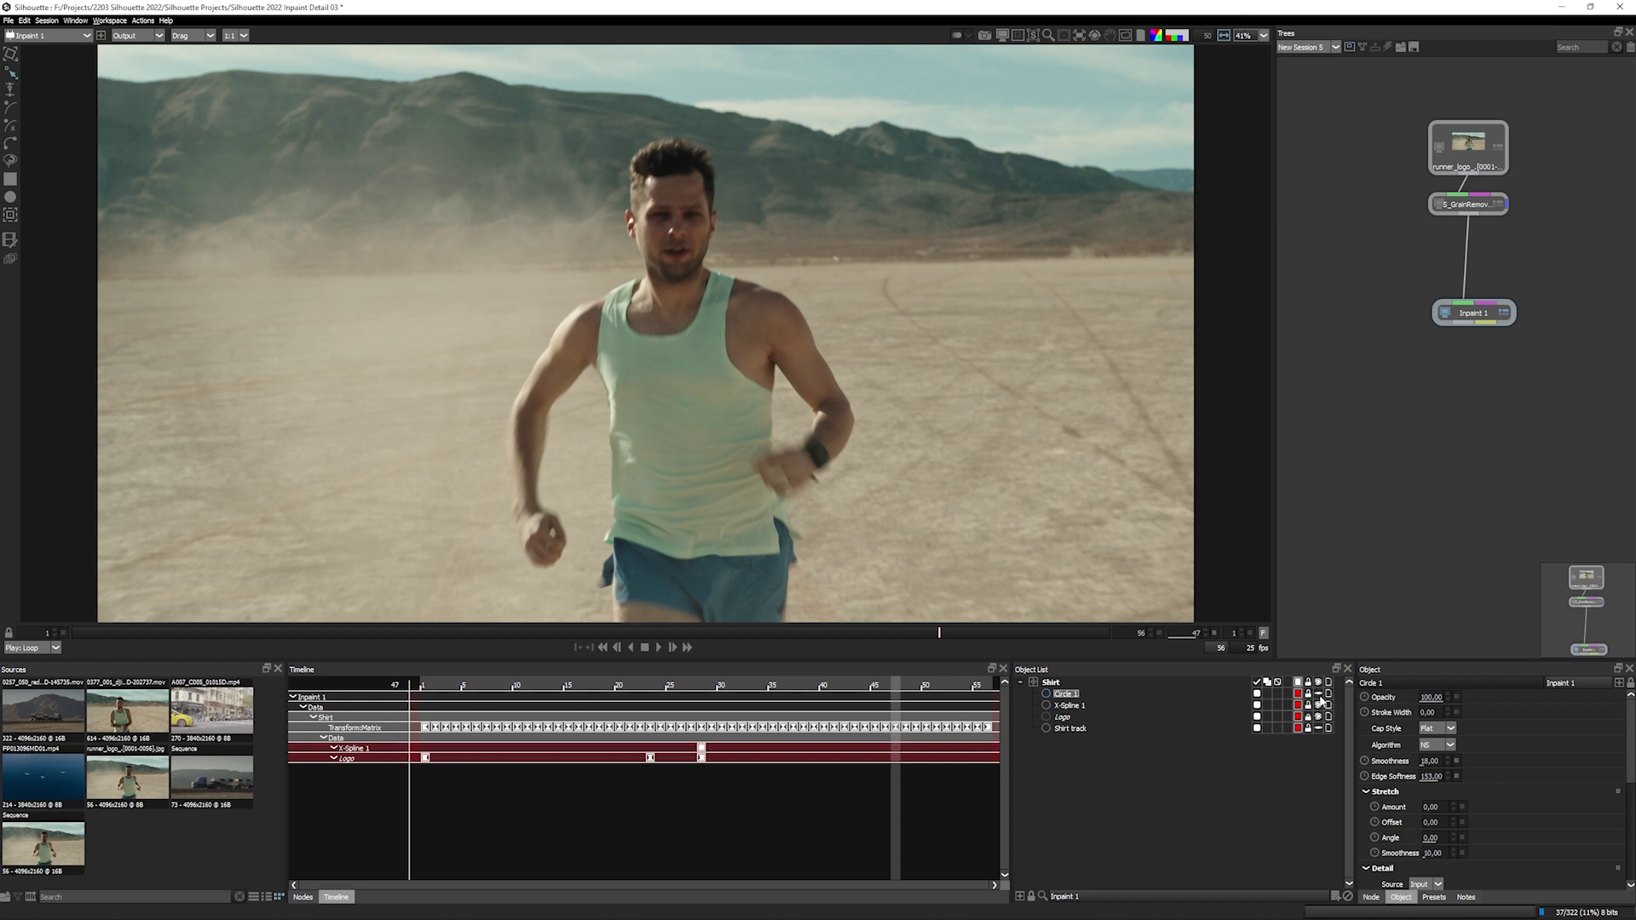
Play back the Inpaint result and compare it with the original runner clip.
left_click(659, 648)
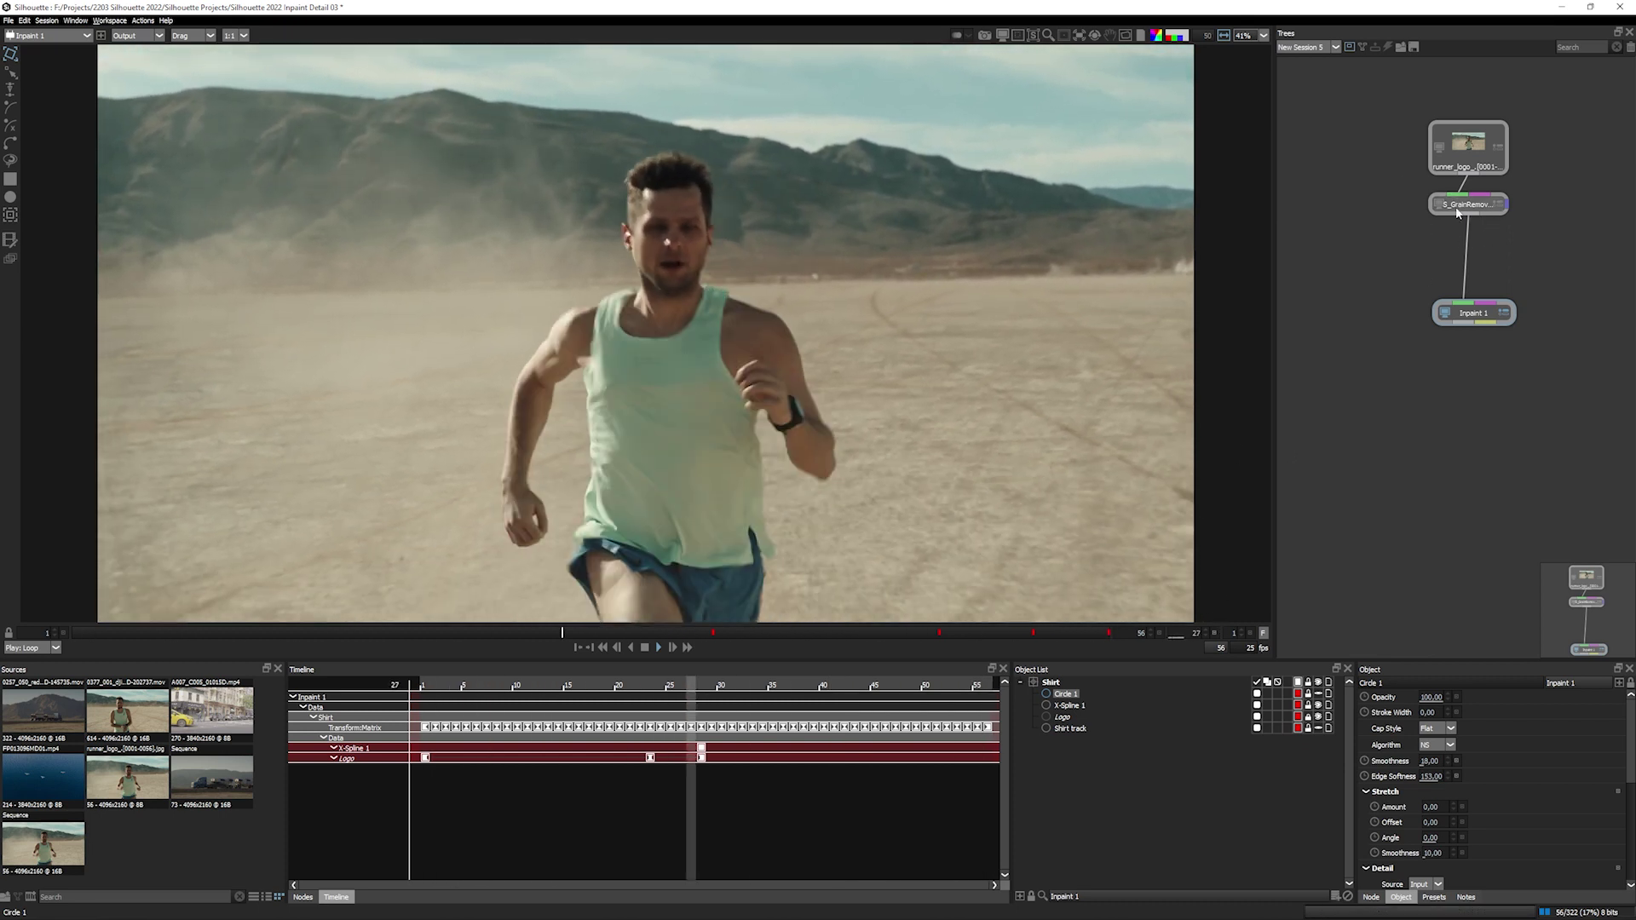
left_click(1439, 146)
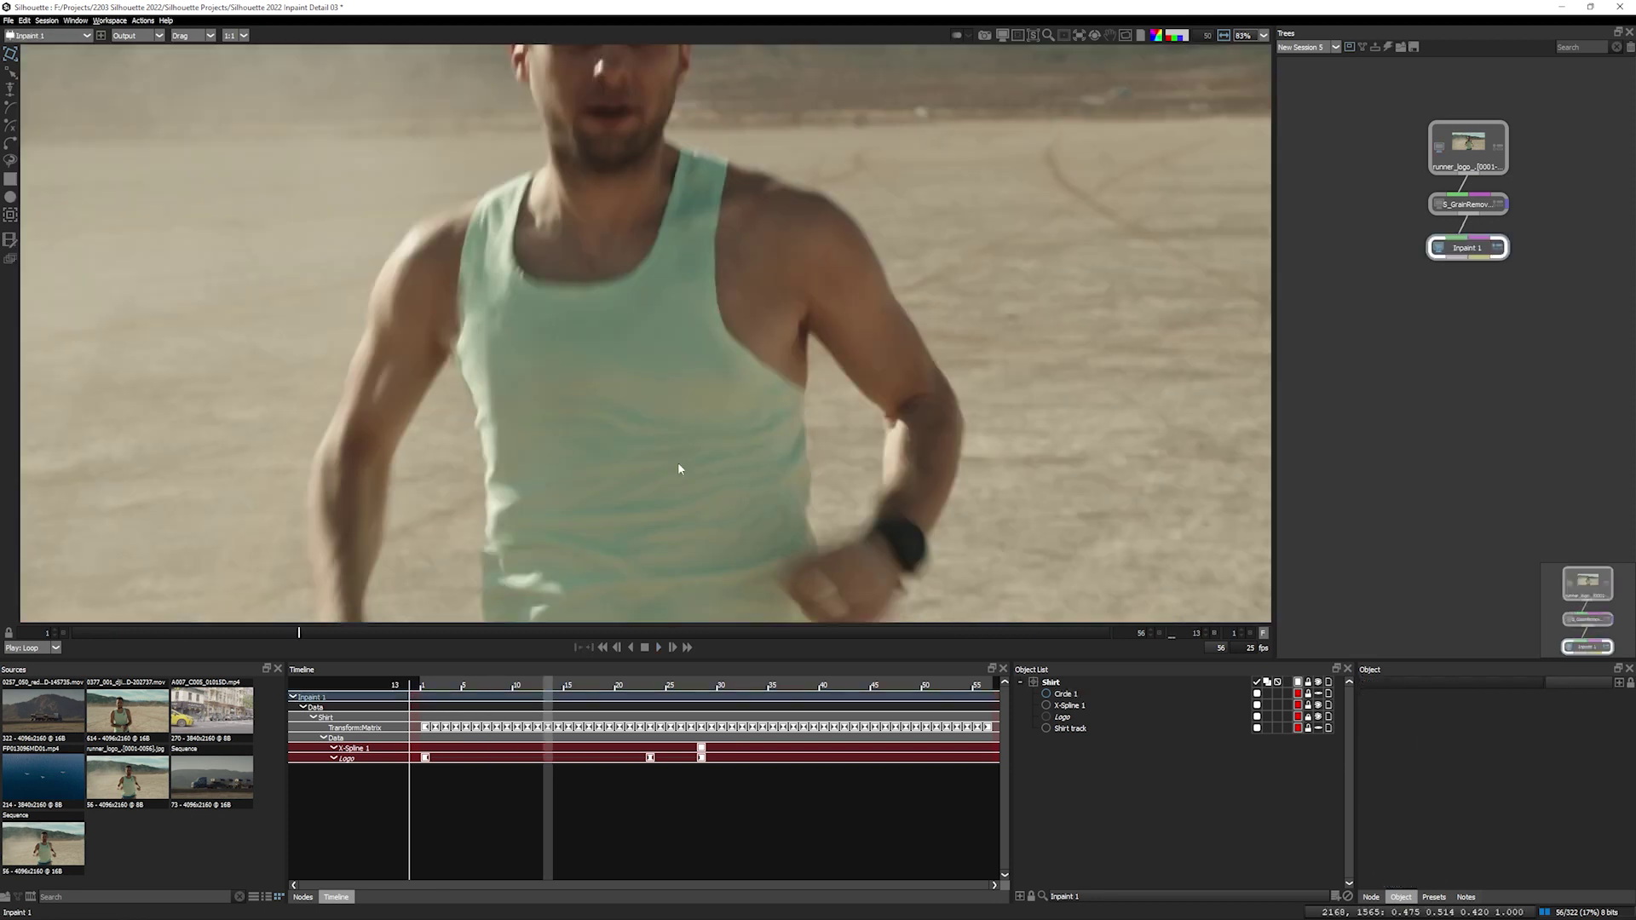
scroll(679, 469, "up", 3)
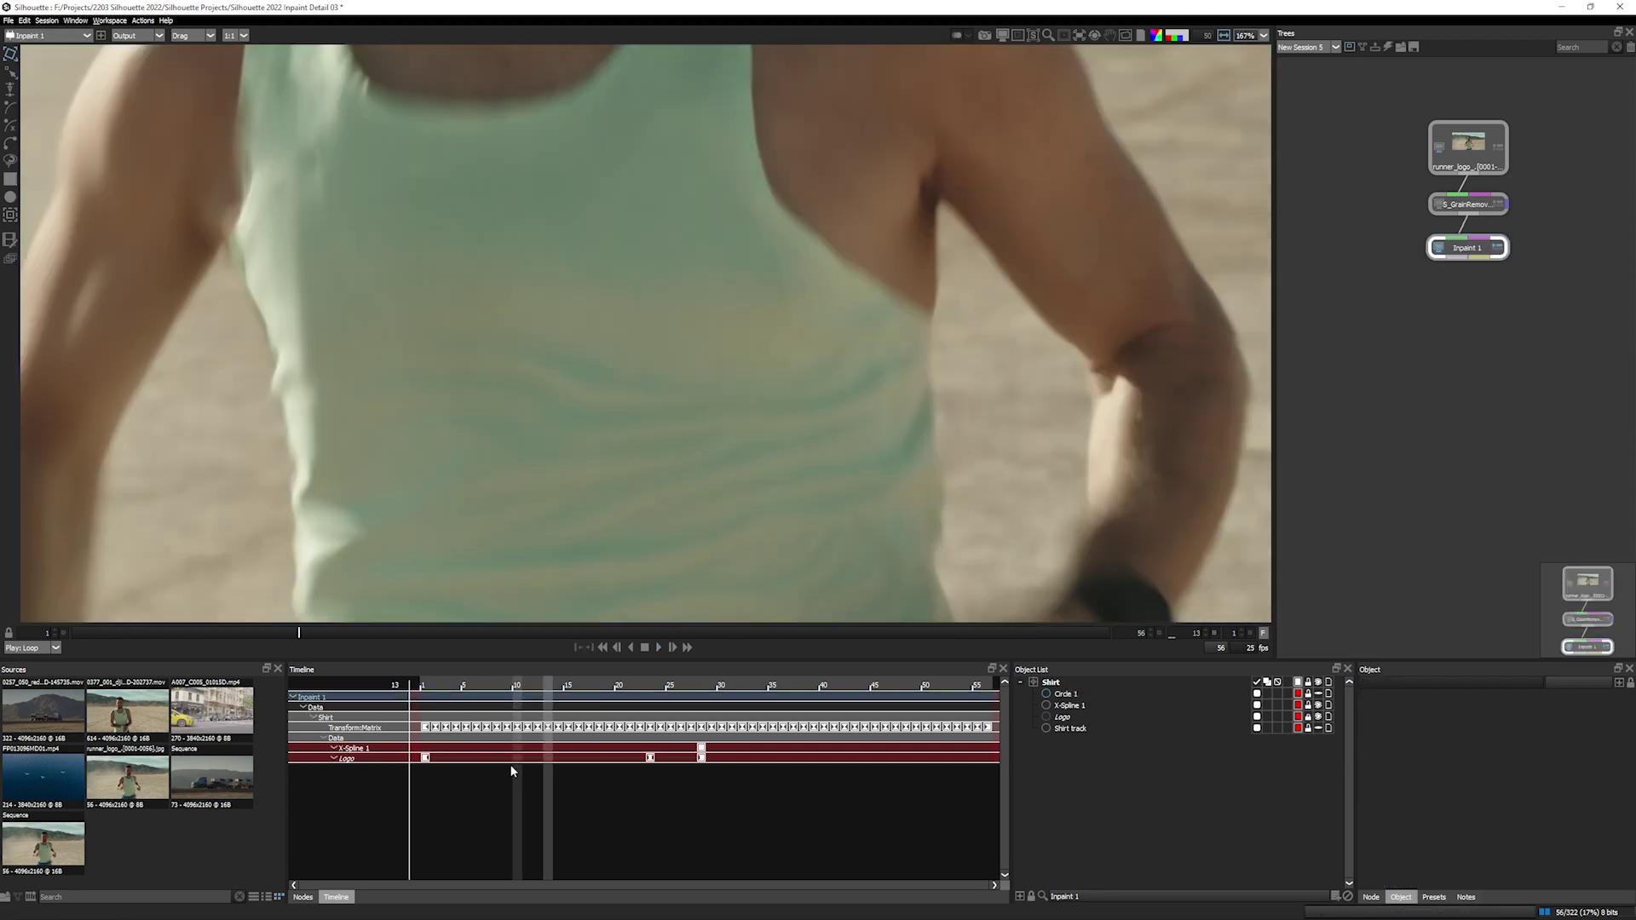
Search the node library for "grain" and add a Grain node after Inpaint 1.
left_click(303, 897)
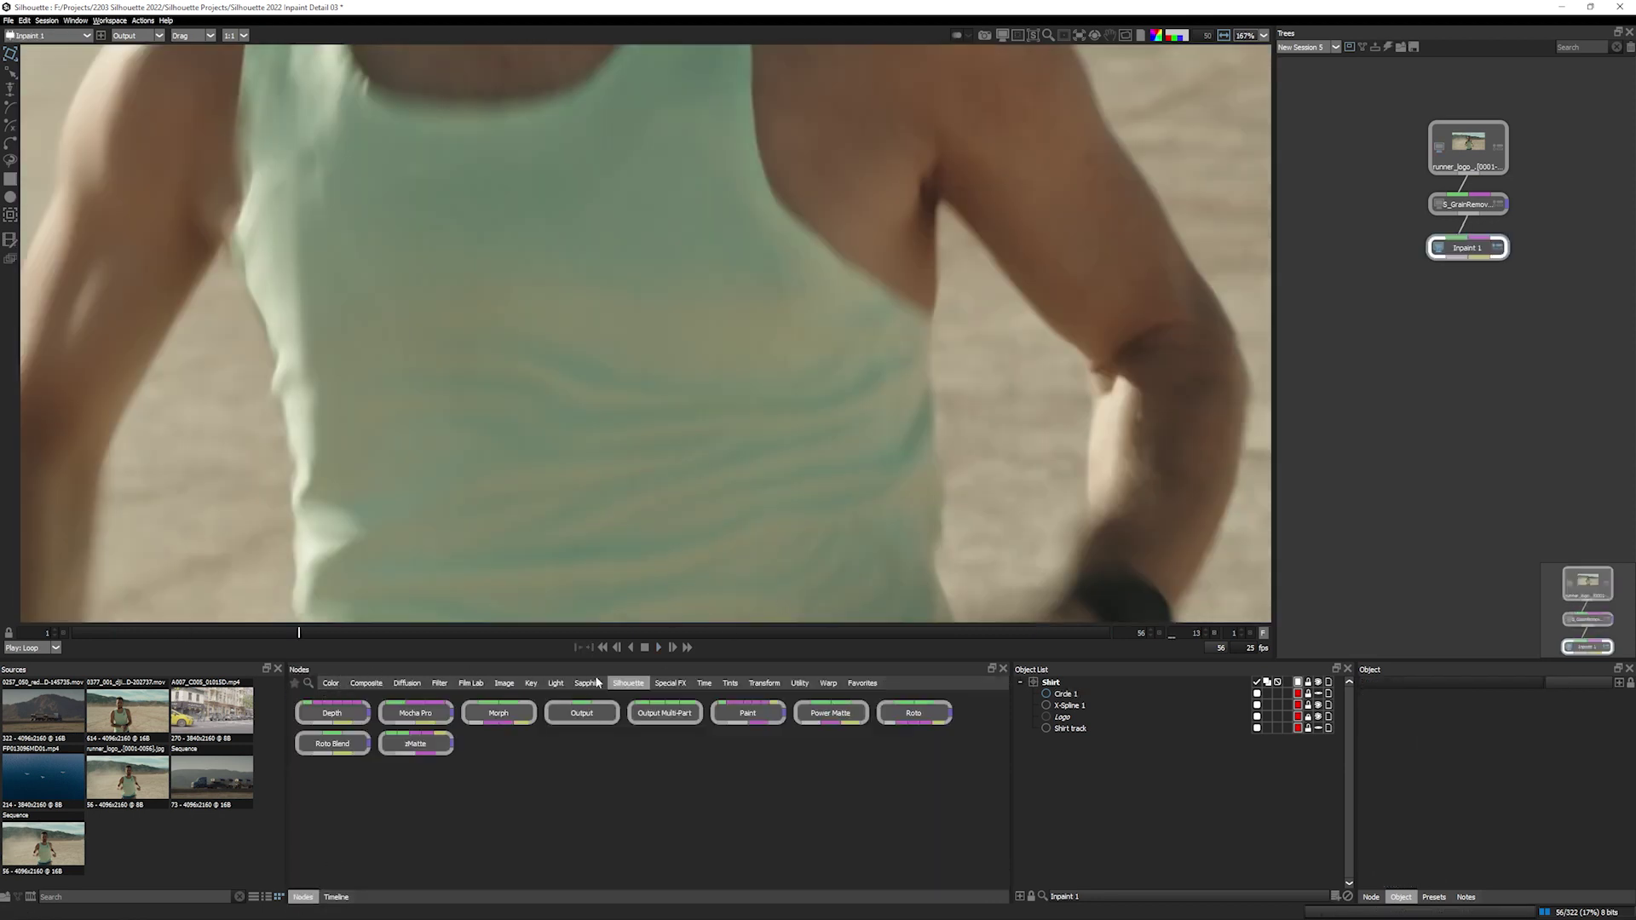
left_click(308, 683)
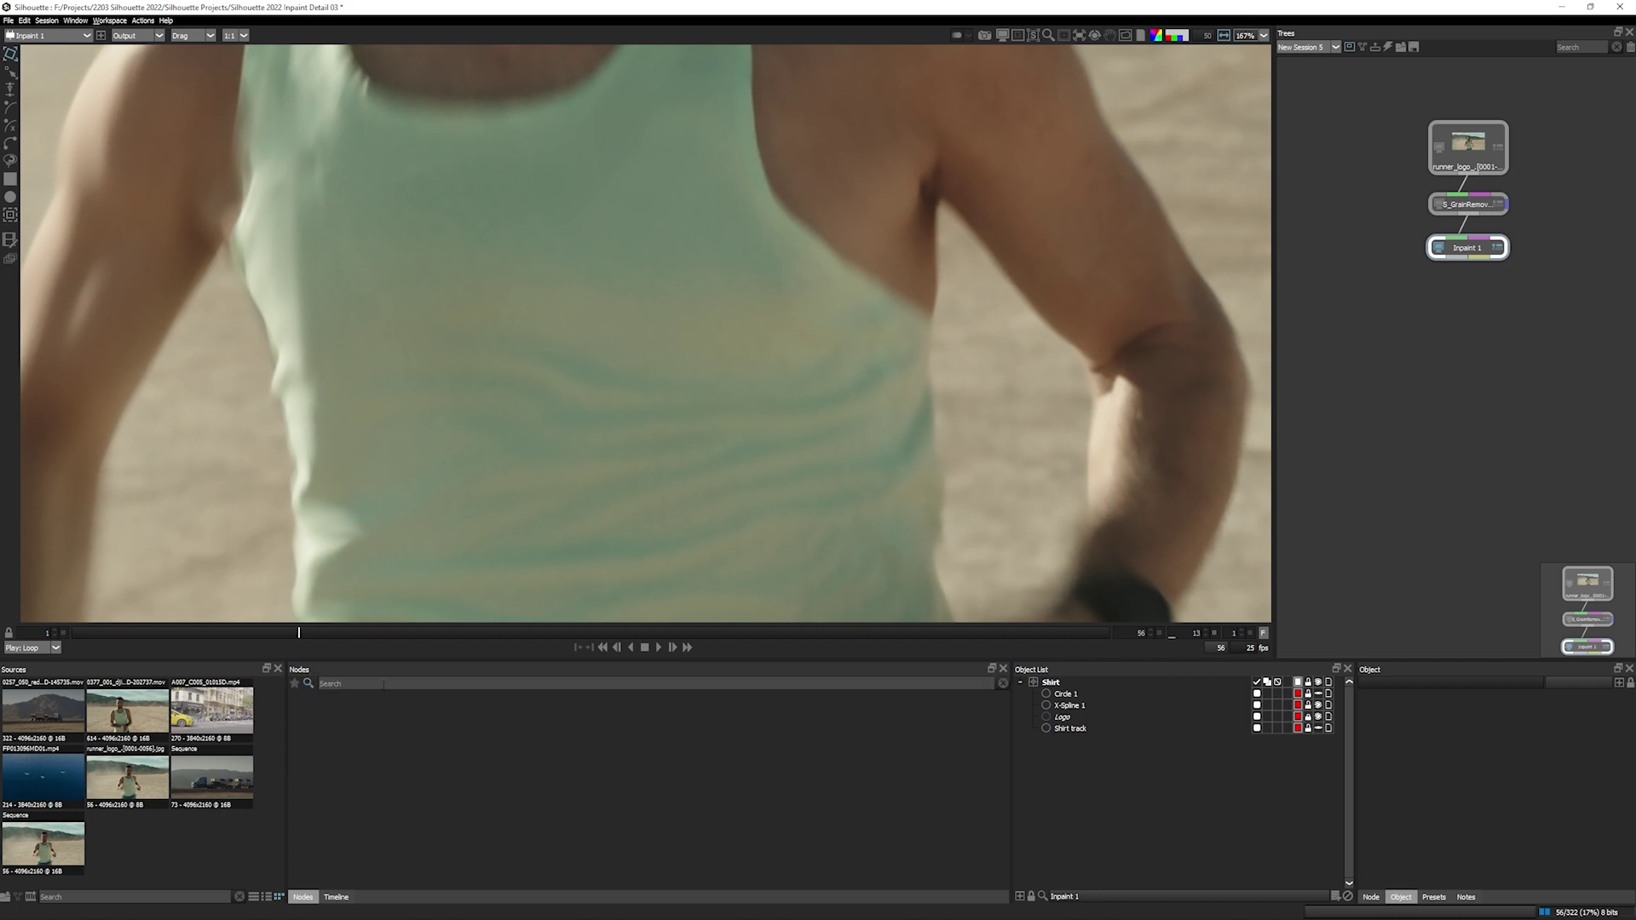
type("grain")
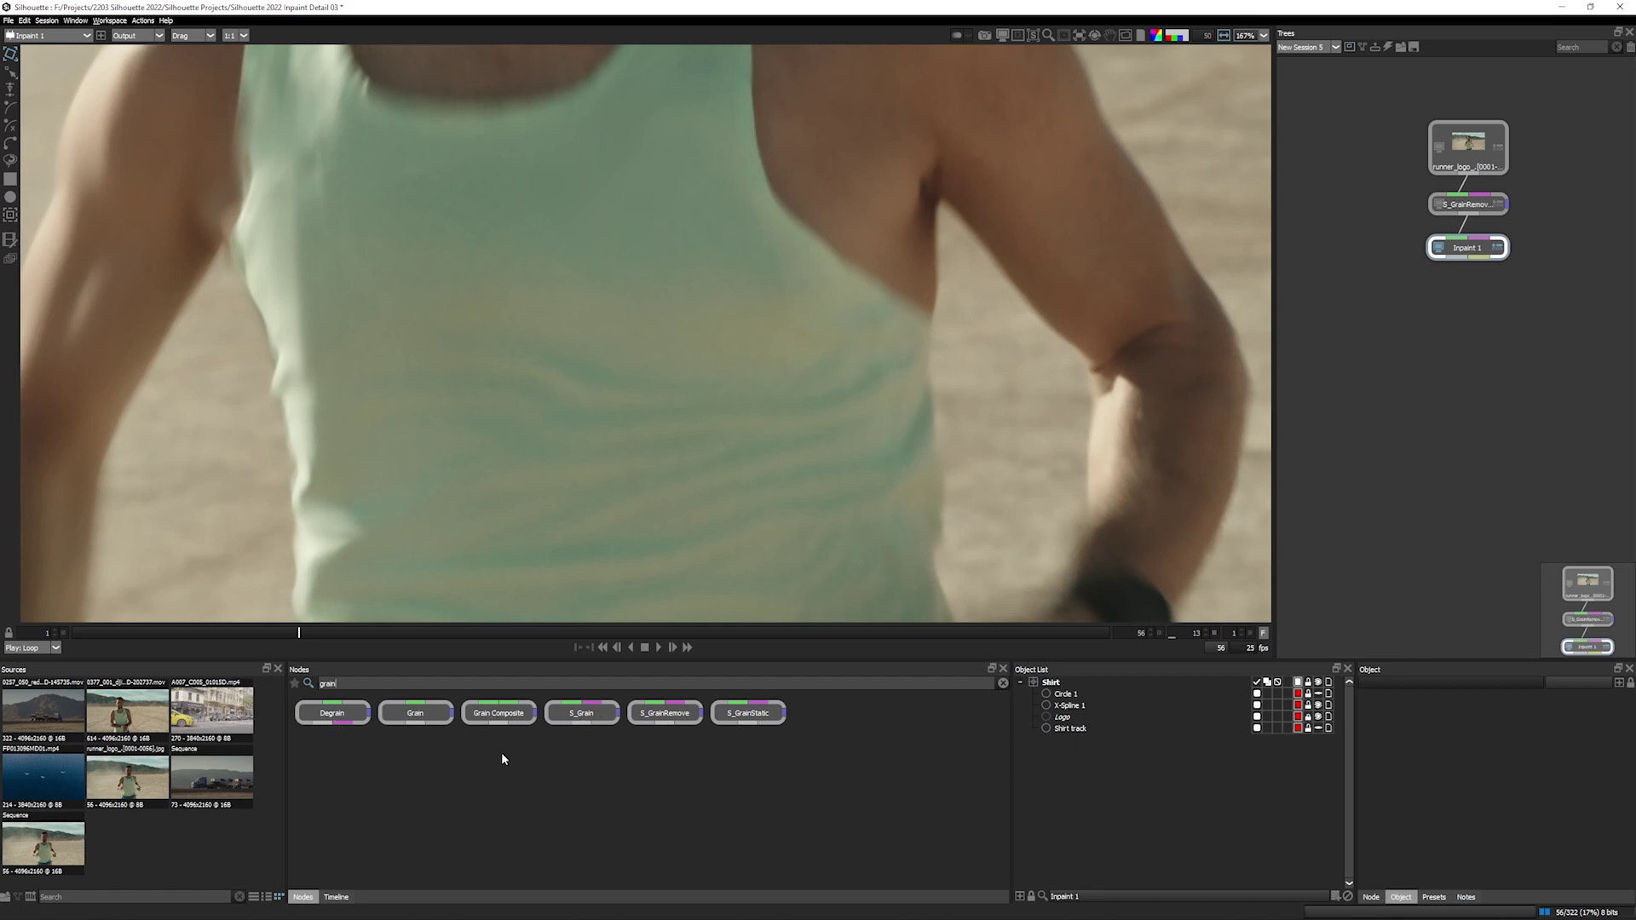
left_click(421, 716)
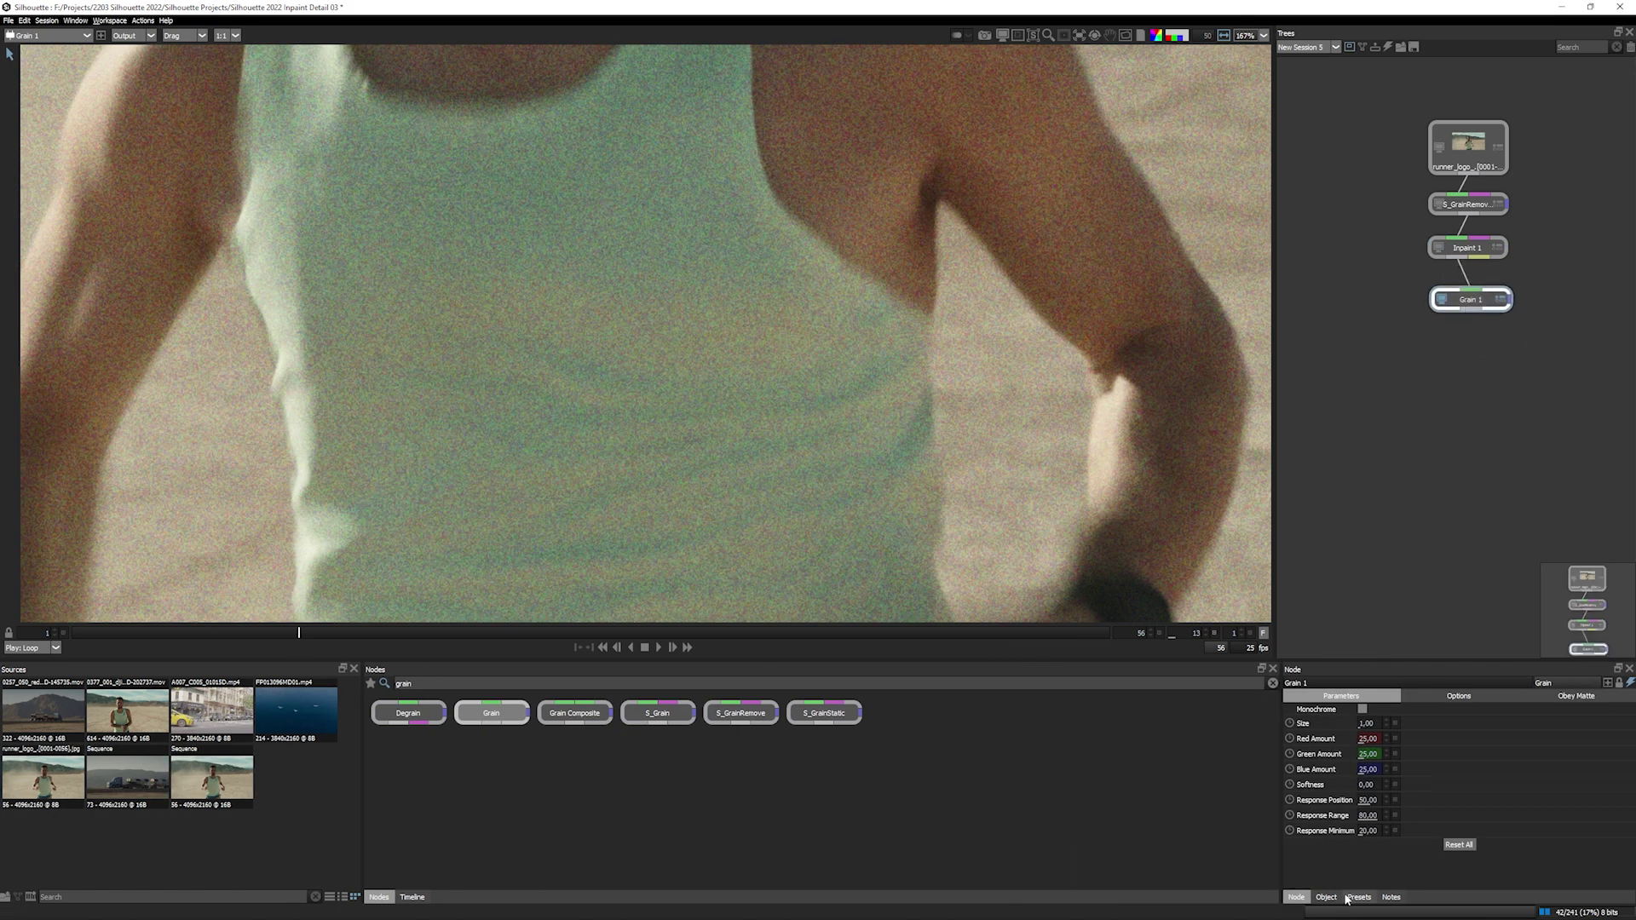
Try the 25ASA grain preset, apply the 5254 100ASA preset instead, and set the Blue Amount to 15.
left_click(1359, 898)
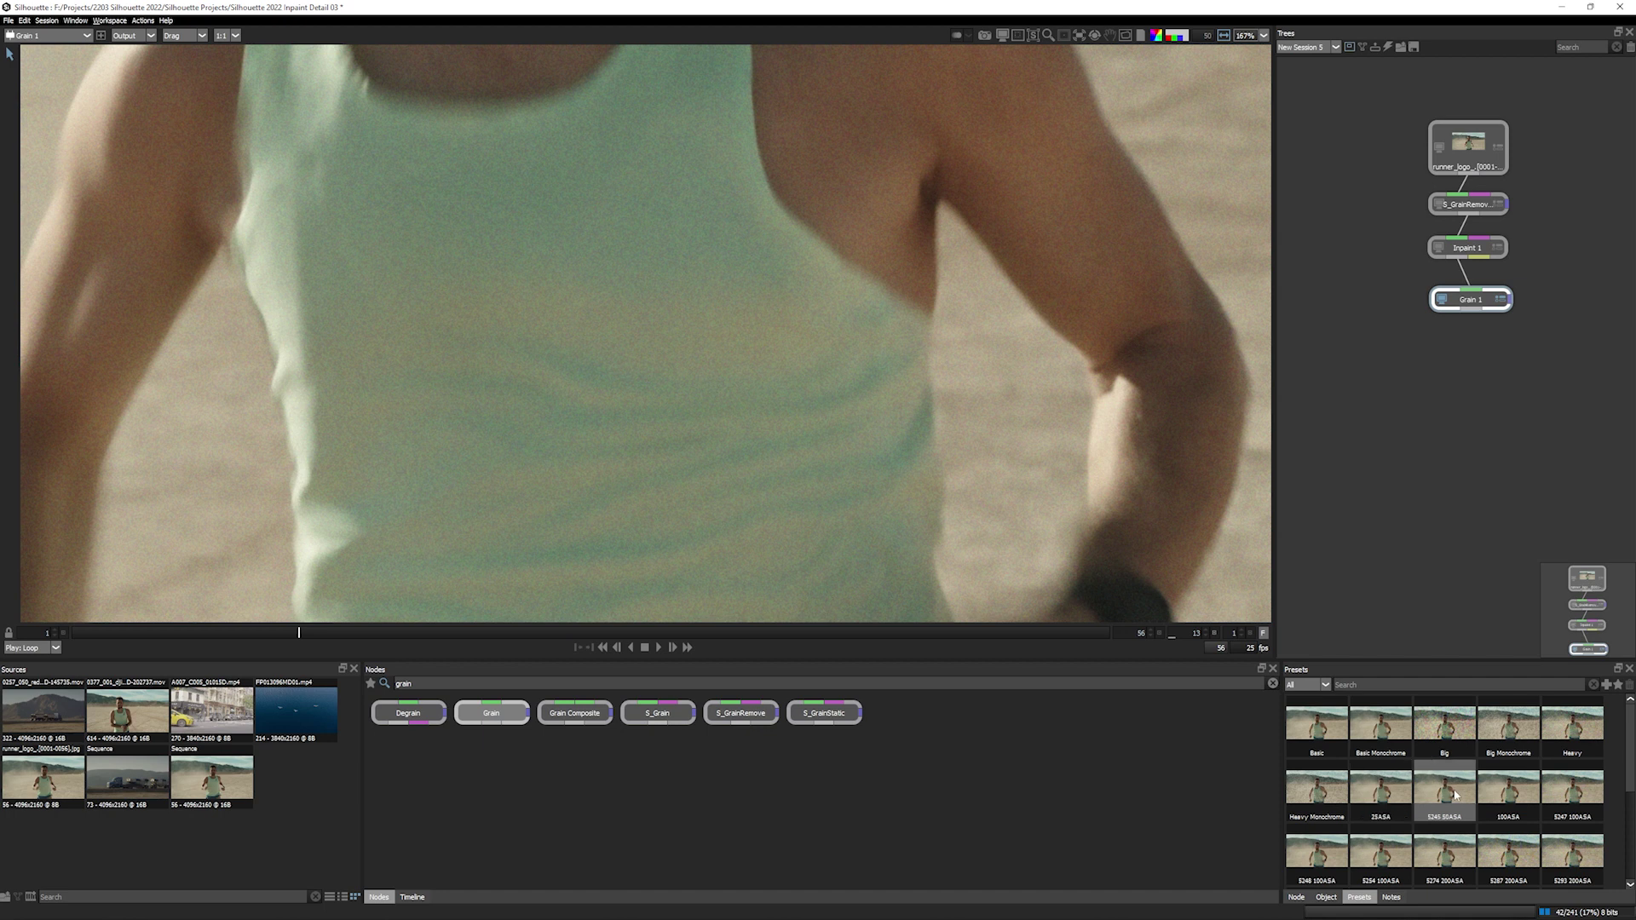
left_click(1404, 788)
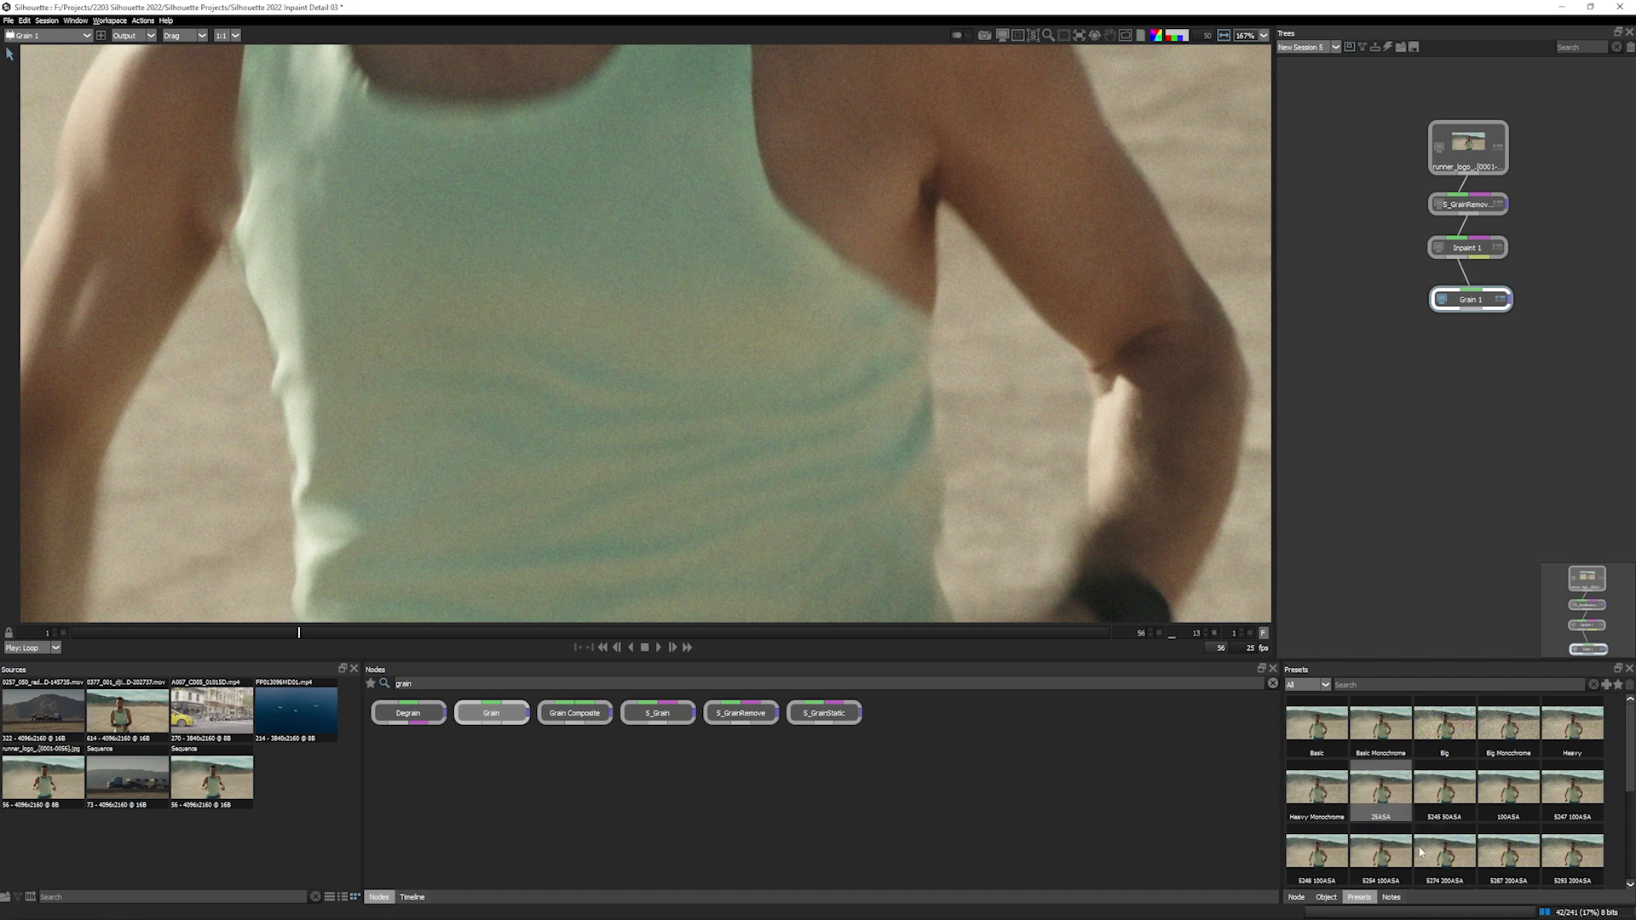
left_click(1379, 870)
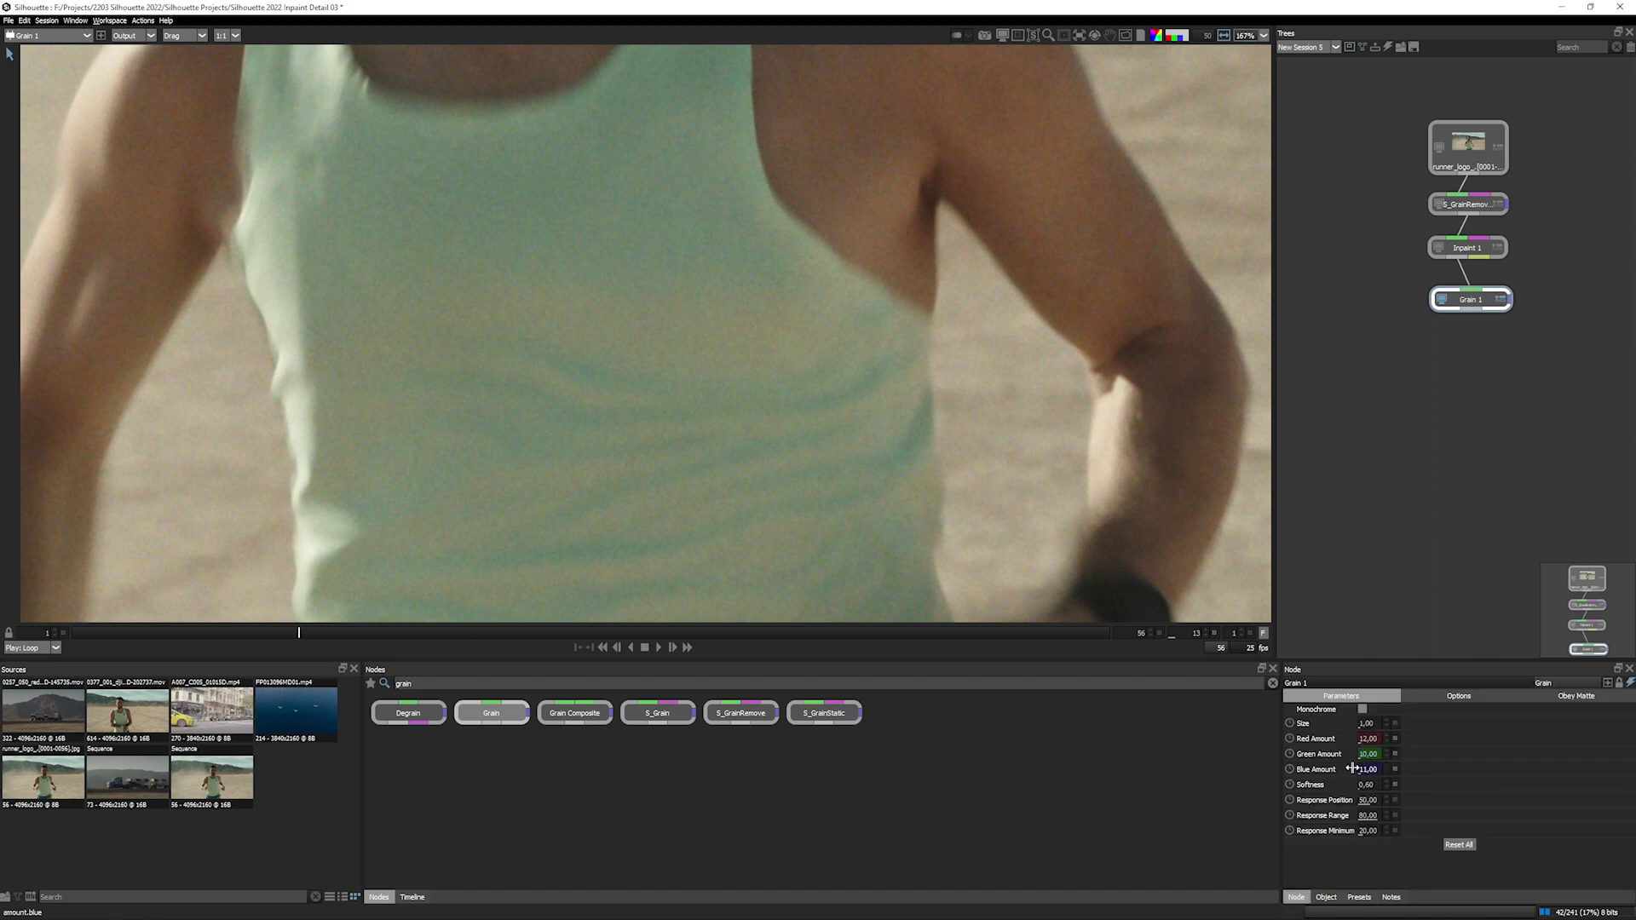
left_click_drag(1352, 768, 1374, 769)
Play back the full frame with the added grain, switching between the original clip and the Grain node's output.
key("f")
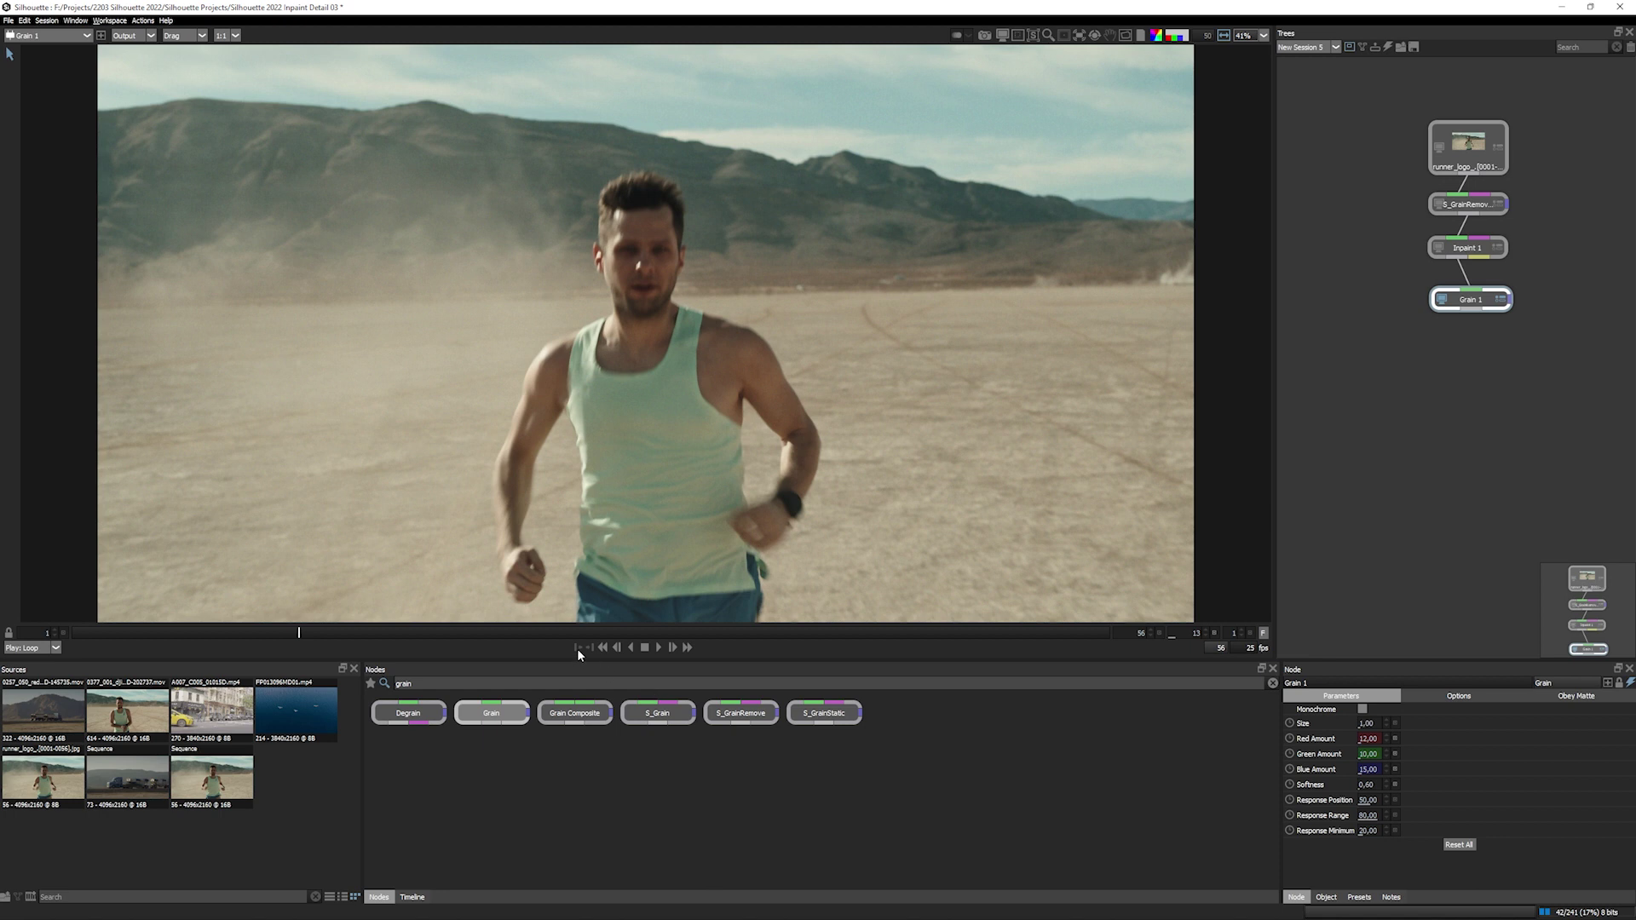
left_click(657, 648)
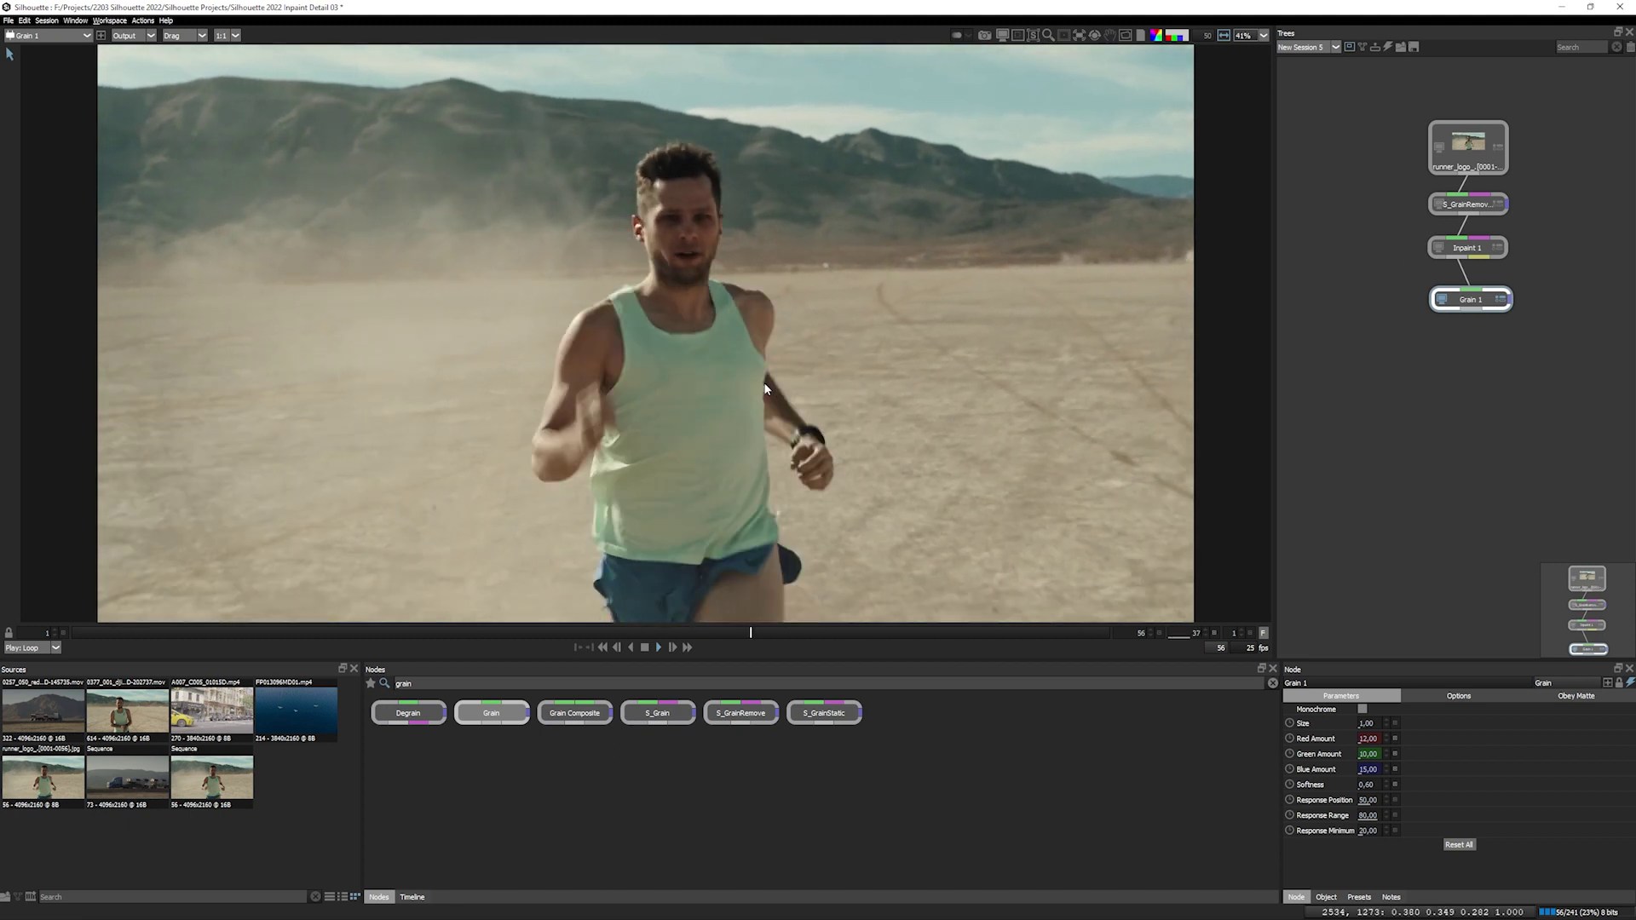
left_click(1440, 150)
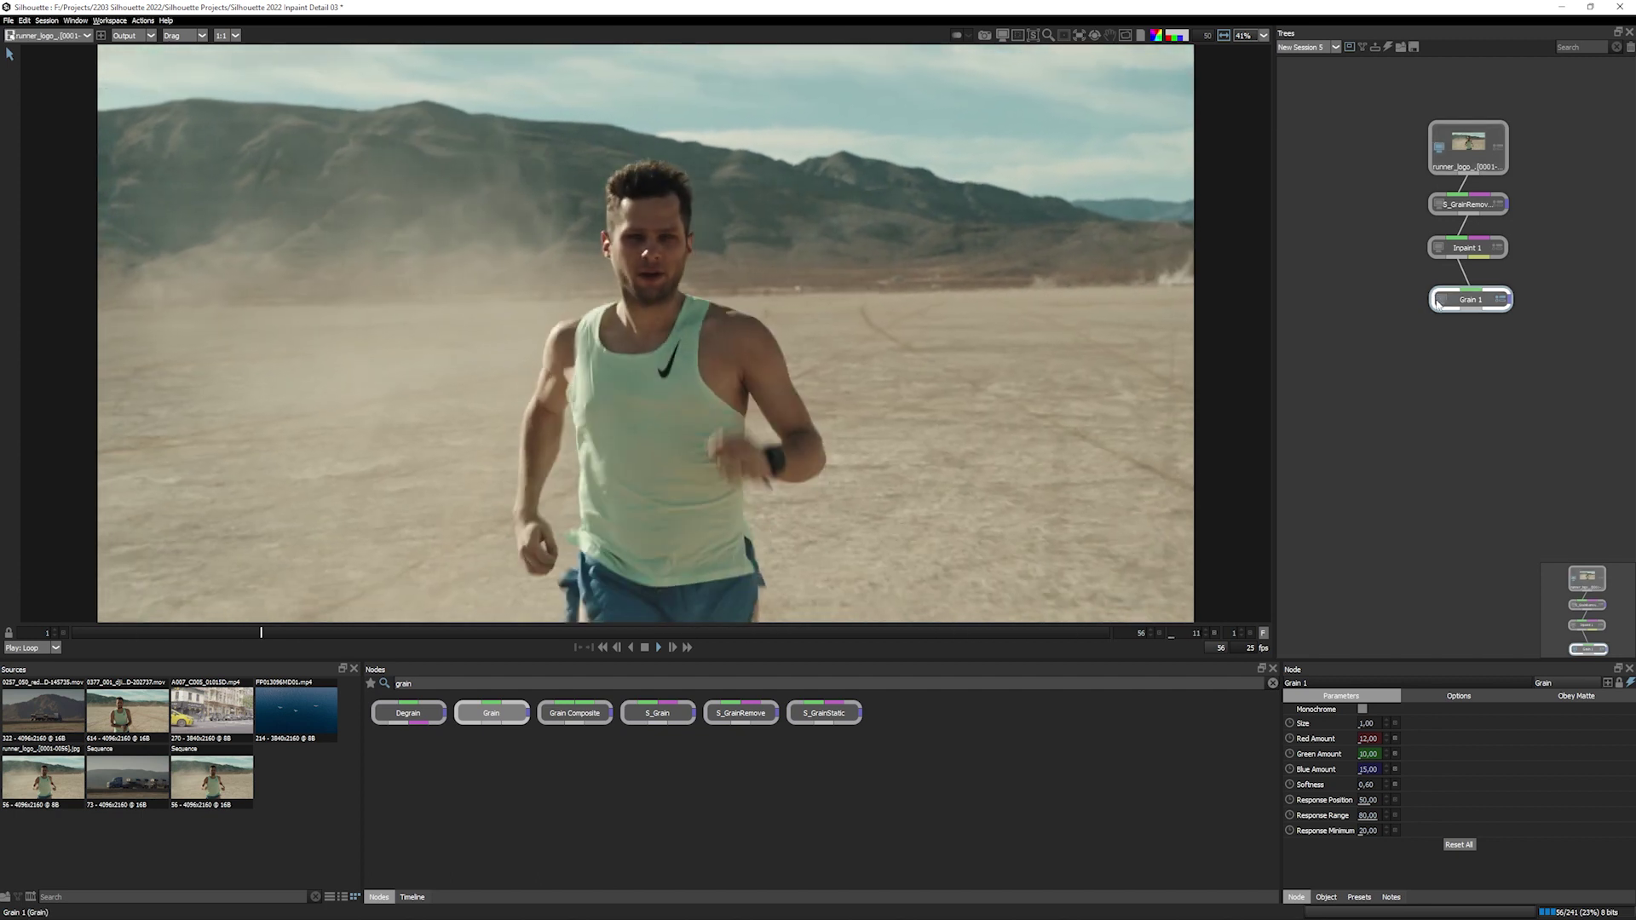
left_click(1441, 299)
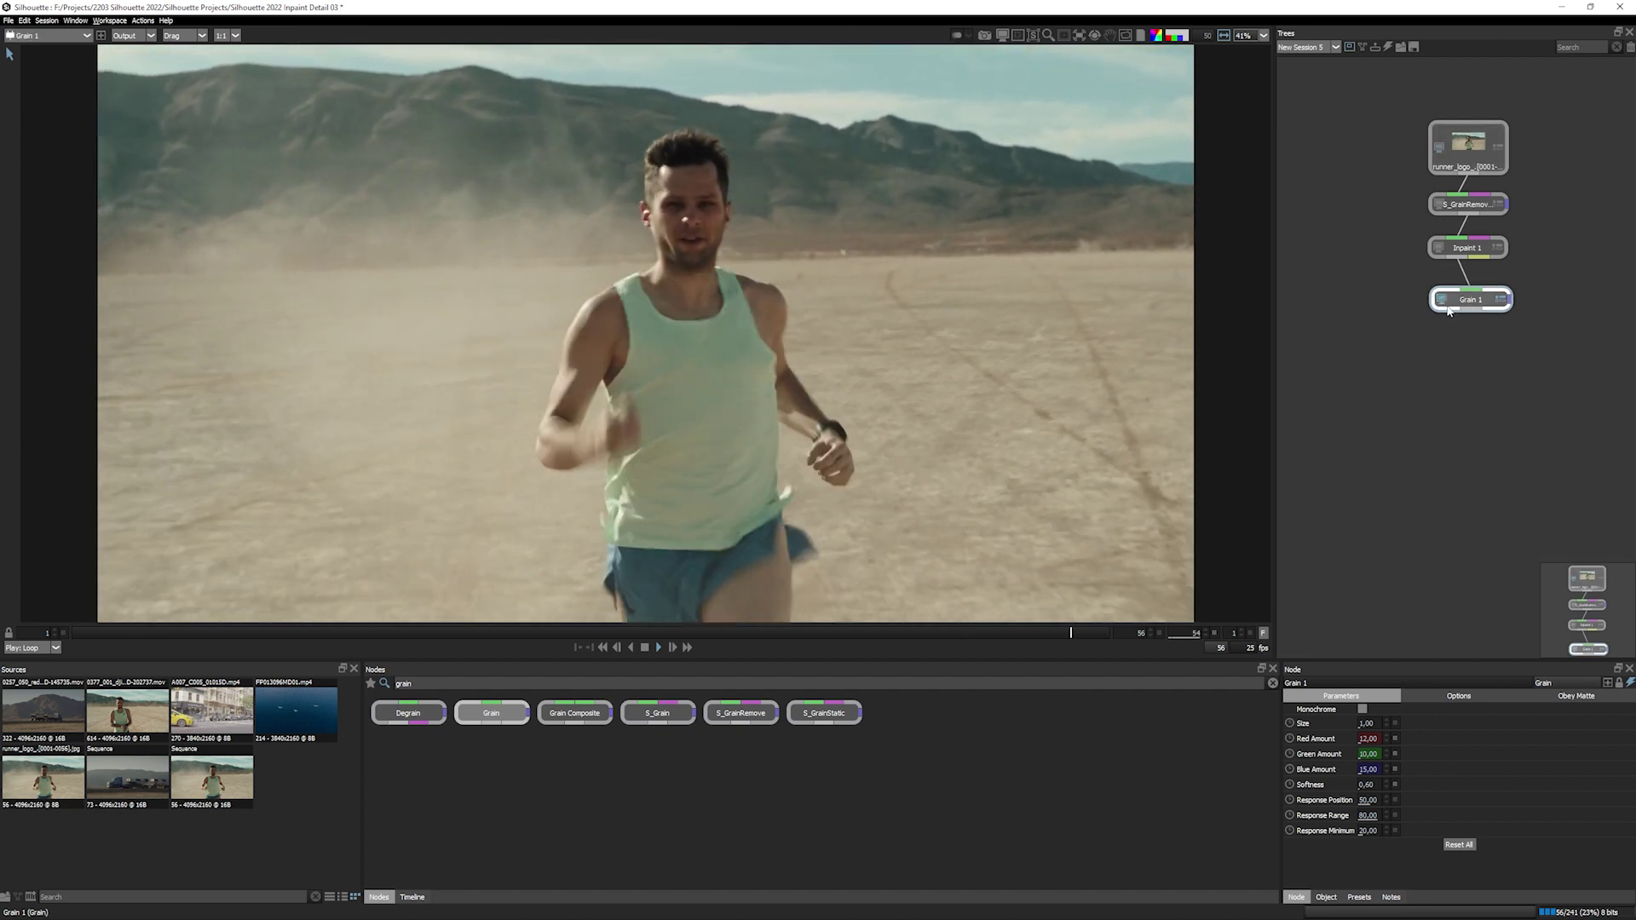
left_click(1440, 150)
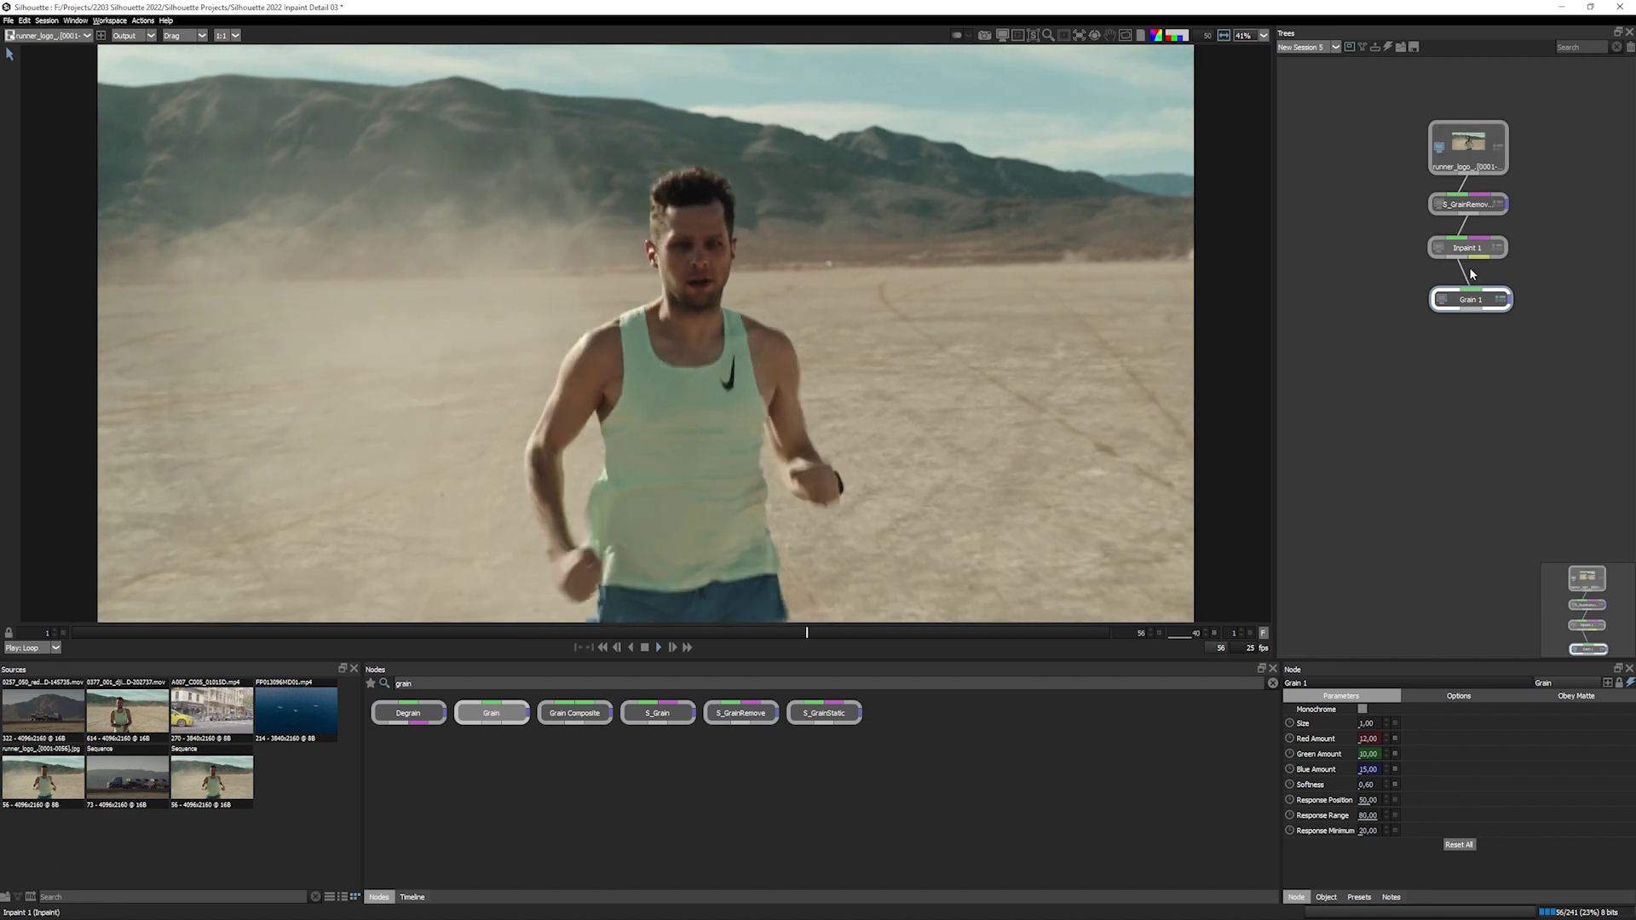
left_click(1449, 299)
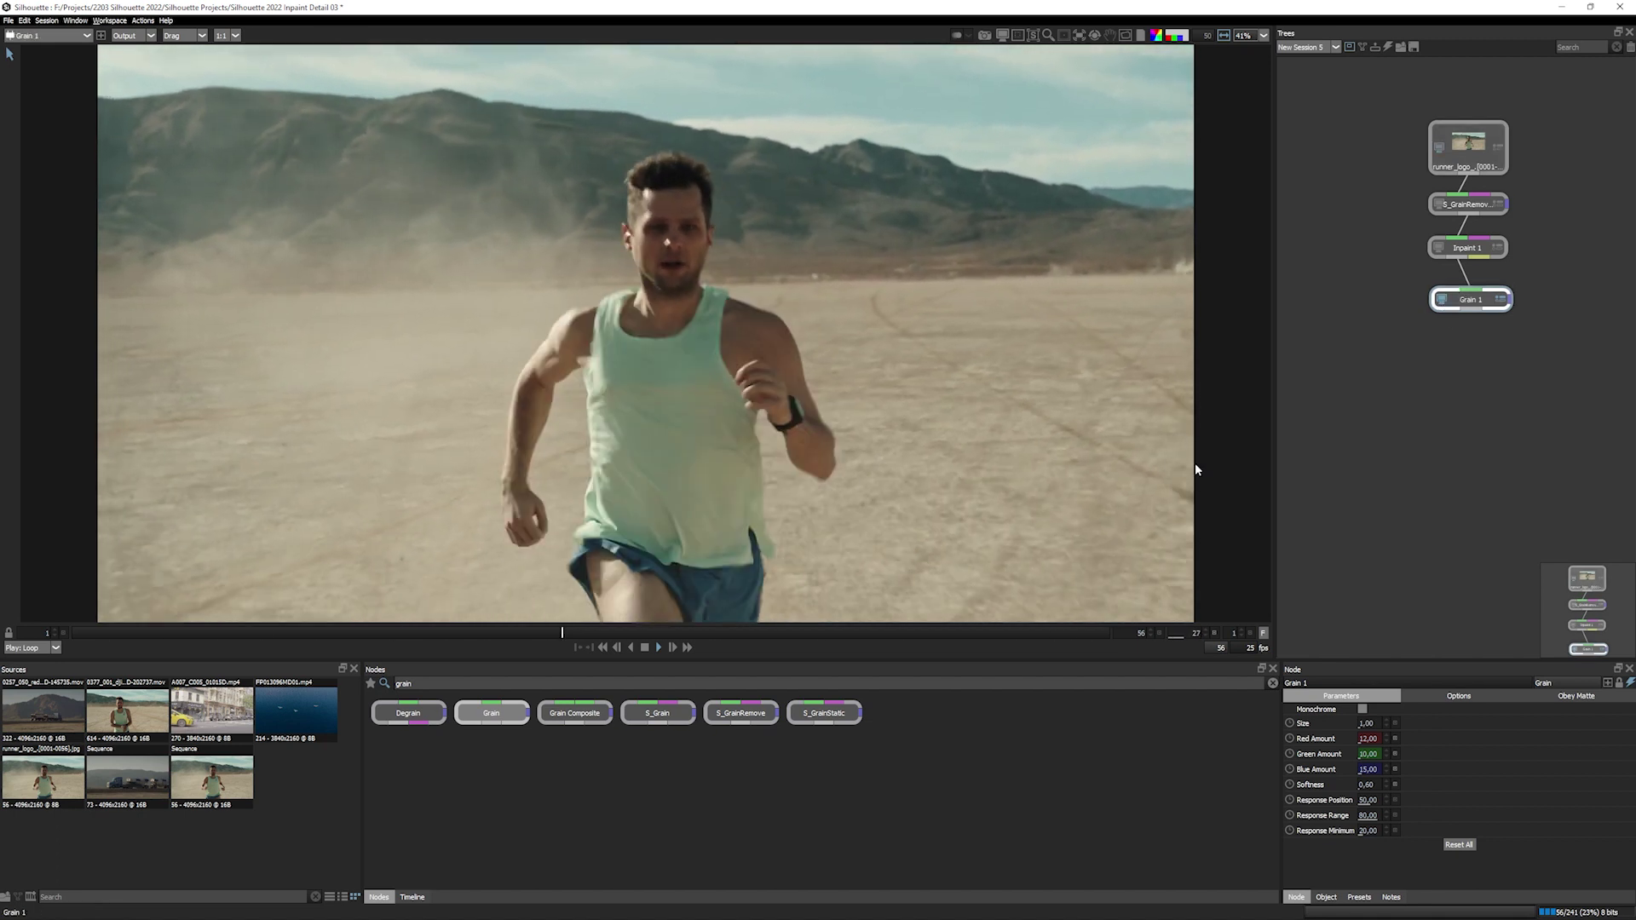